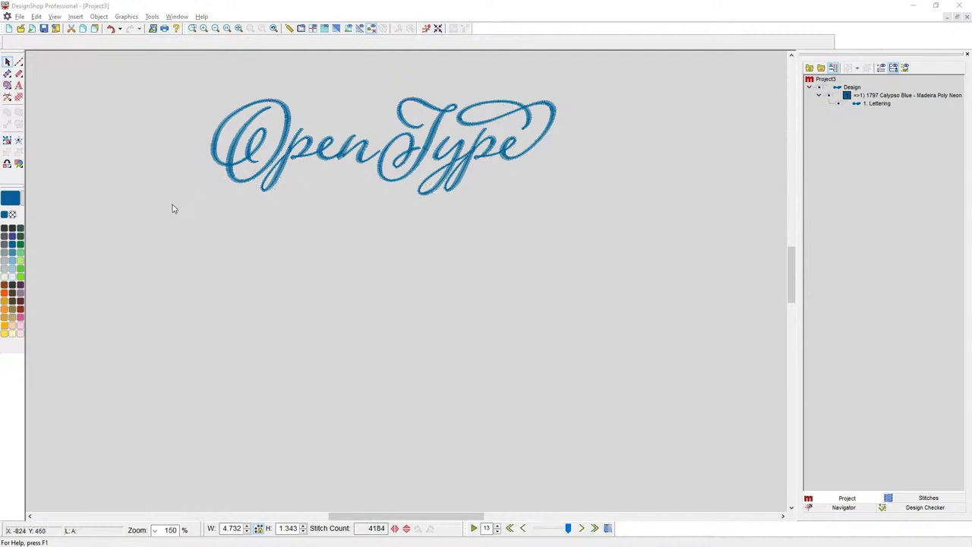
- Set up new lettering in Bickham Script Pro Regular at a 1.5-inch height
{"action": "left_click", "coordinate": [18, 87]}
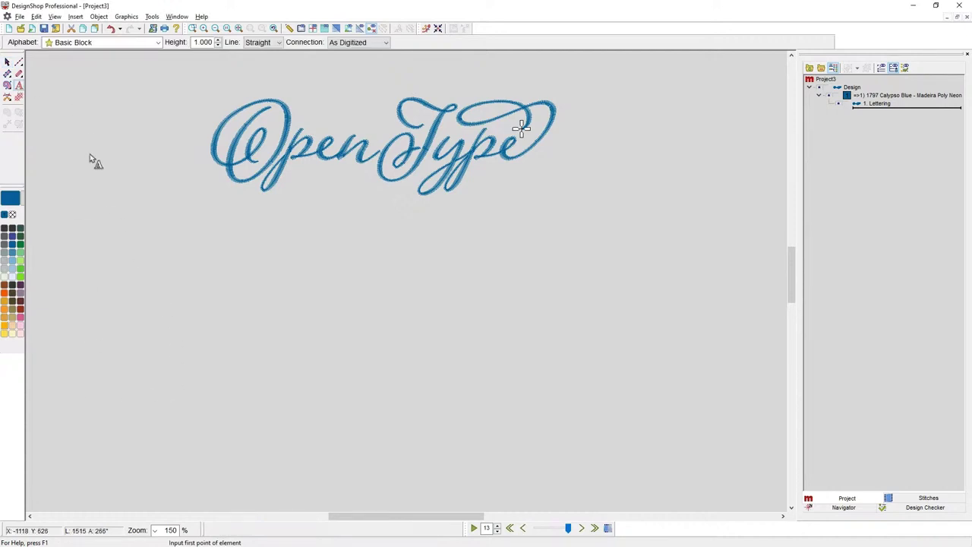
{"action": "left_click", "coordinate": [98, 41]}
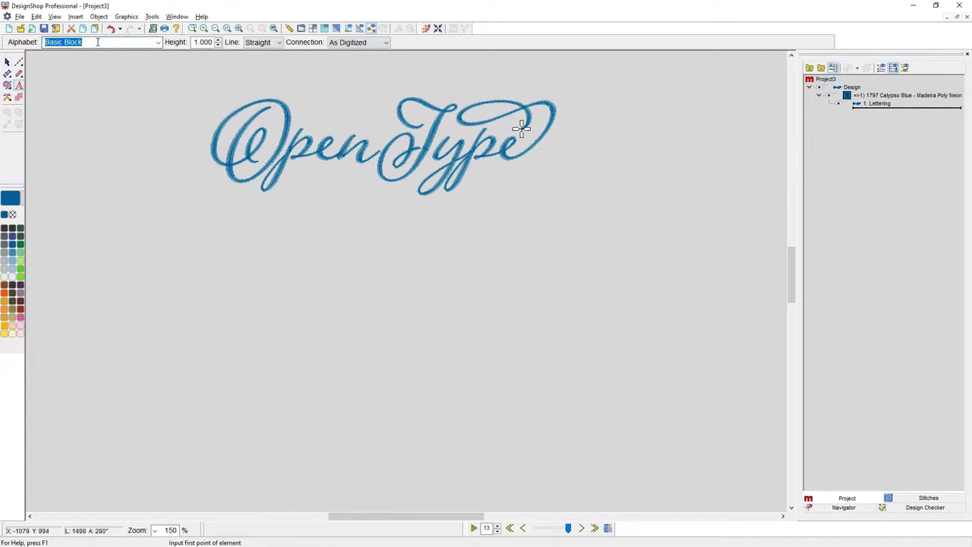
{"action": "type", "text": "bick"}
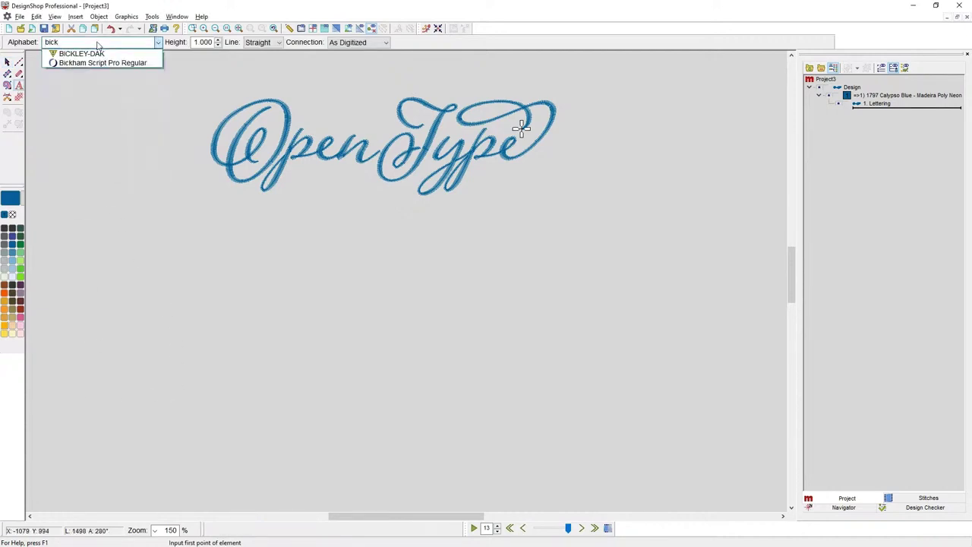
{"action": "left_click", "coordinate": [112, 63]}
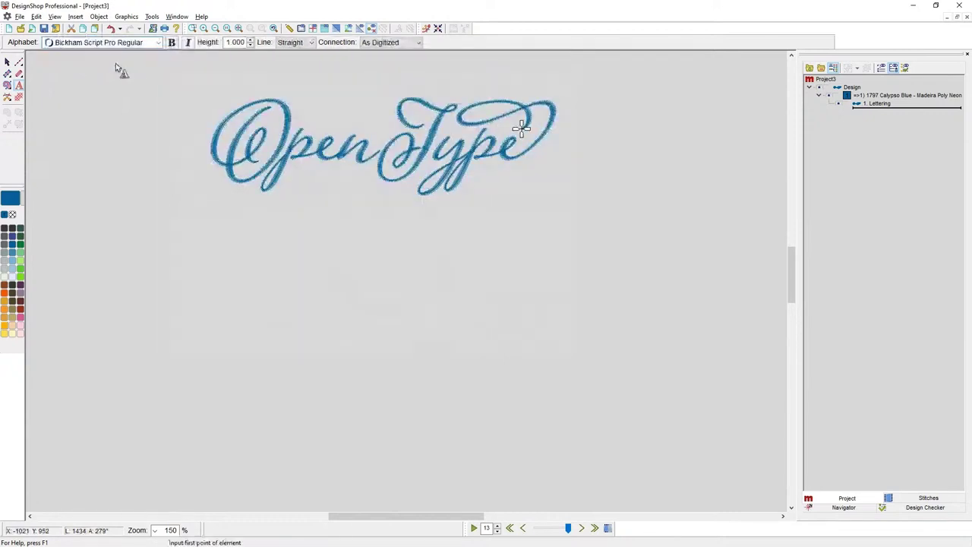
{"action": "left_click", "coordinate": [240, 41]}
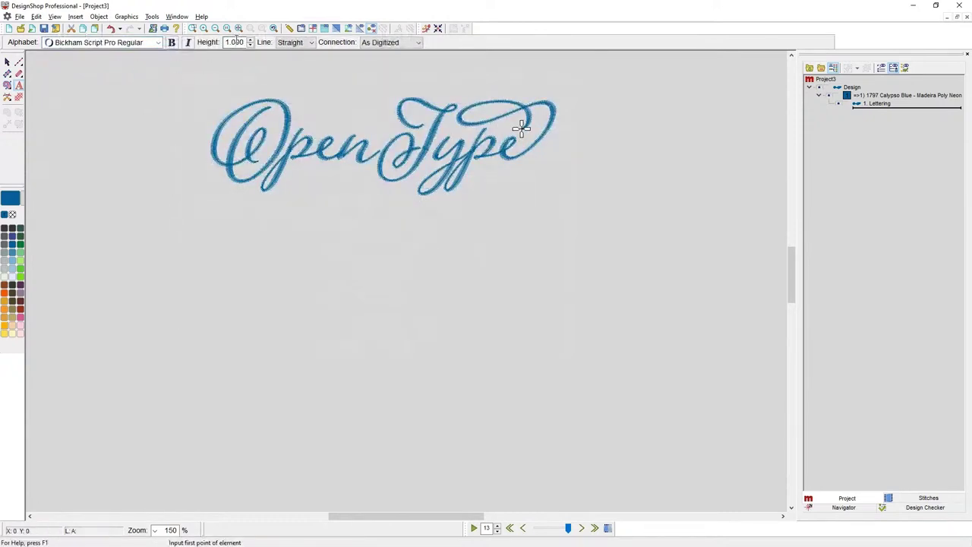
{"action": "key", "text": "BackSpace"}
{"action": "type", "text": "1.5"}
{"action": "key", "text": "Return"}
- Type 'Chartreuse' as new lettering below OpenType
{"action": "left_click", "coordinate": [212, 343]}
{"action": "type", "text": "C"}
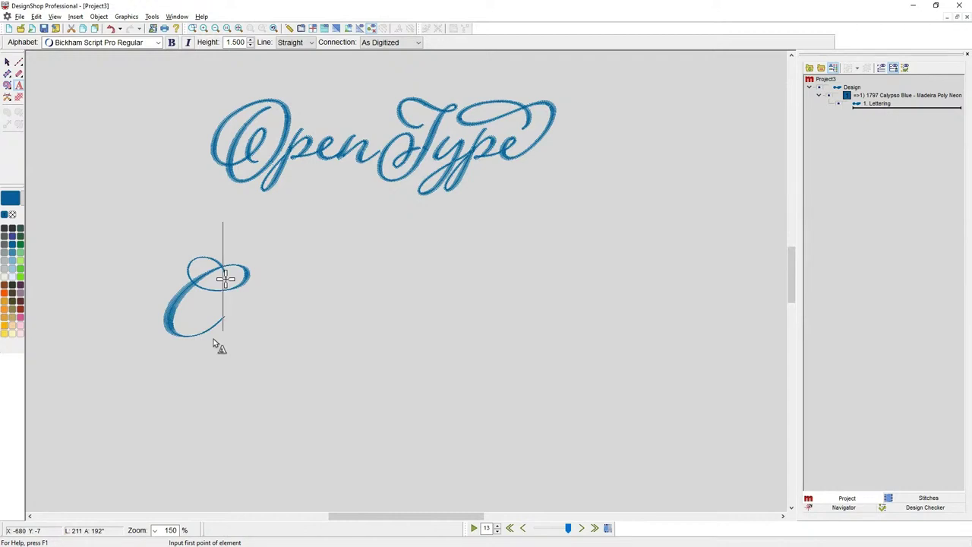
{"action": "type", "text": "h"}
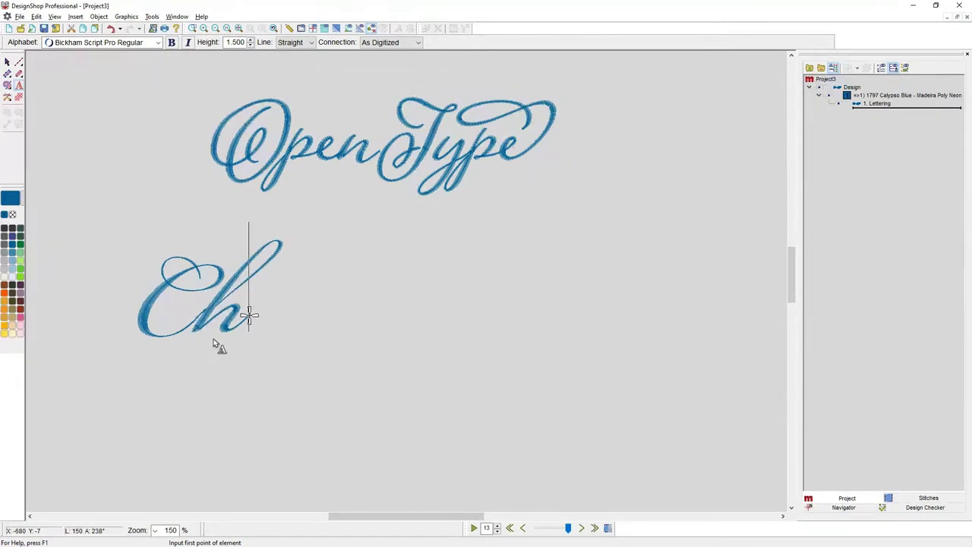
{"action": "type", "text": "a"}
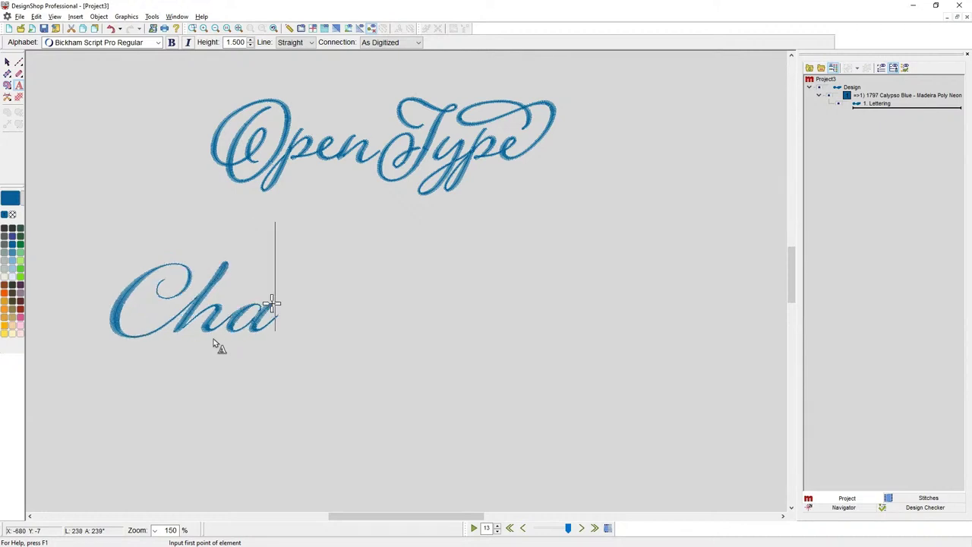
{"action": "type", "text": "rtre"}
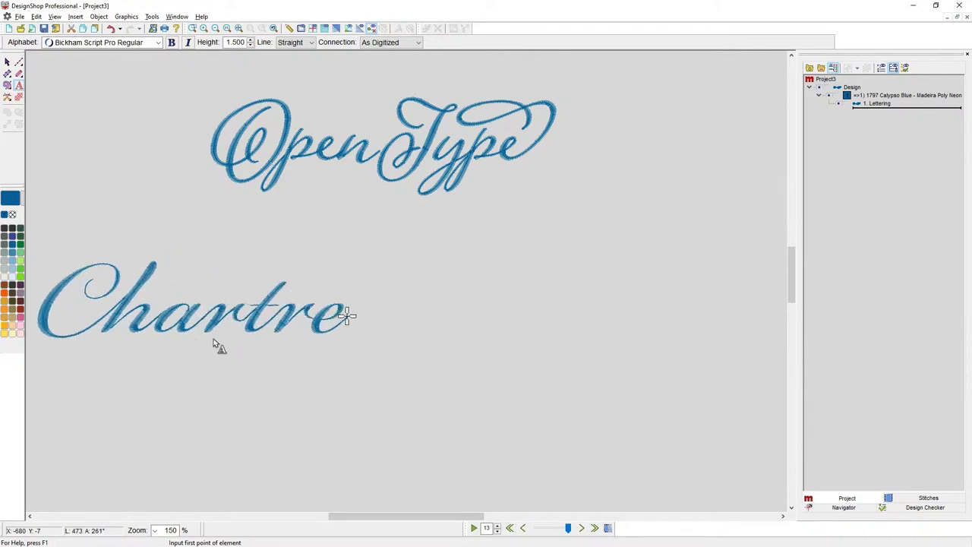
{"action": "type", "text": "use"}
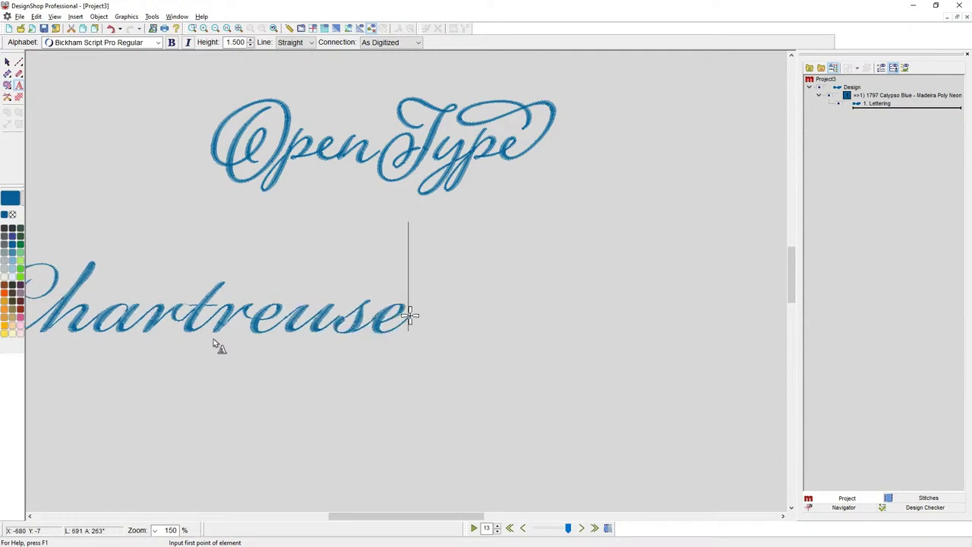
- Finish the Chartreuse lettering, raise its pull offset to 3 and centre it under OpenType
{"action": "key", "text": "Return"}
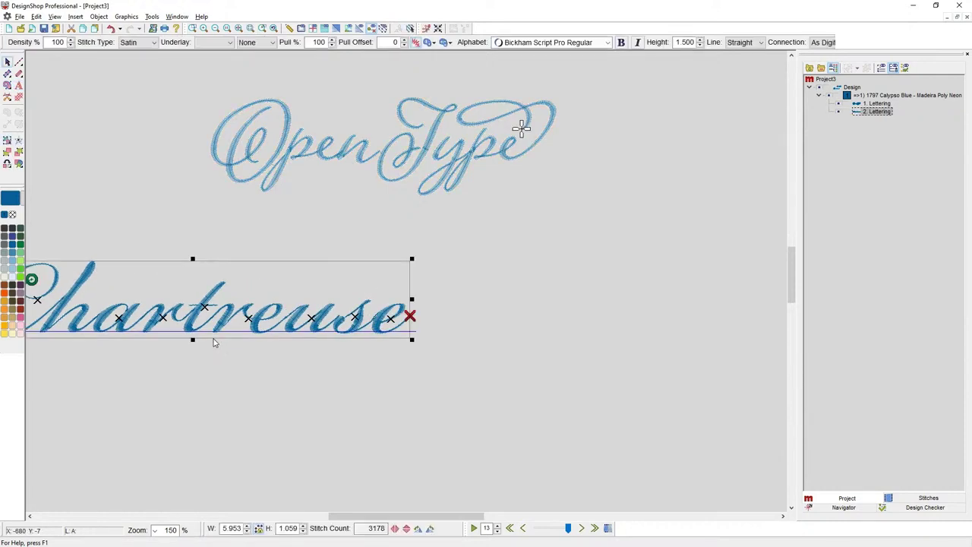
{"action": "left_click_drag", "start_coordinate": [266, 294], "coordinate": [489, 262]}
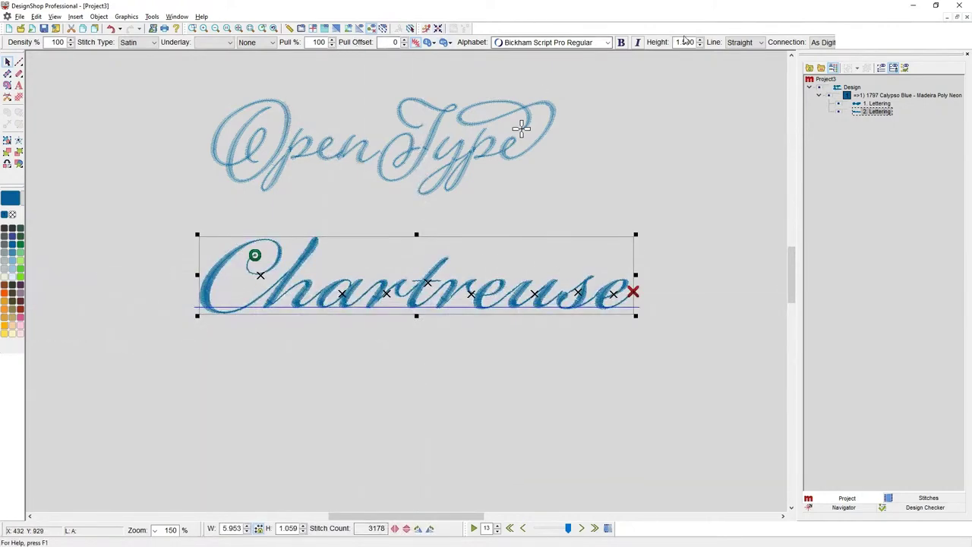
{"action": "left_click", "coordinate": [404, 42]}
{"action": "left_click", "coordinate": [404, 41]}
{"action": "left_click", "coordinate": [404, 42]}
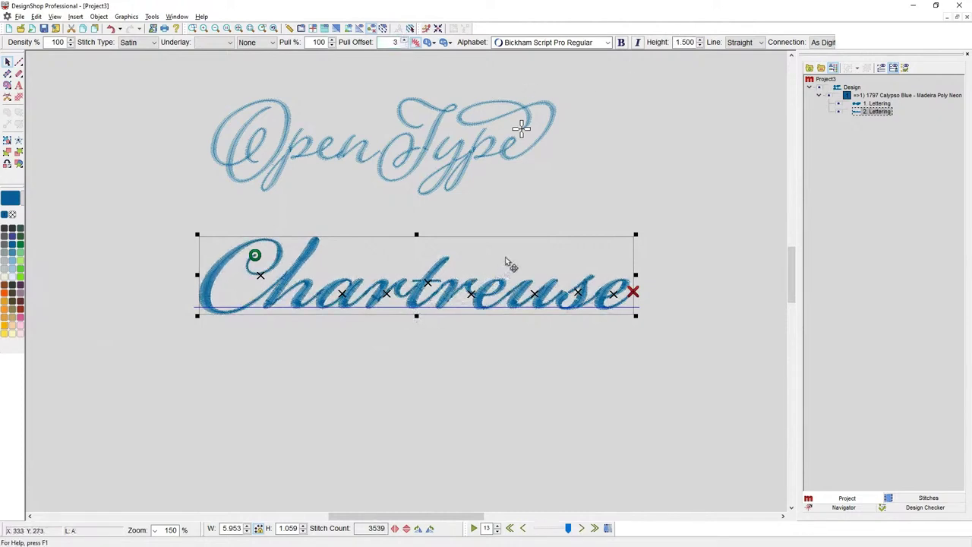
{"action": "left_click_drag", "start_coordinate": [503, 264], "coordinate": [472, 277]}
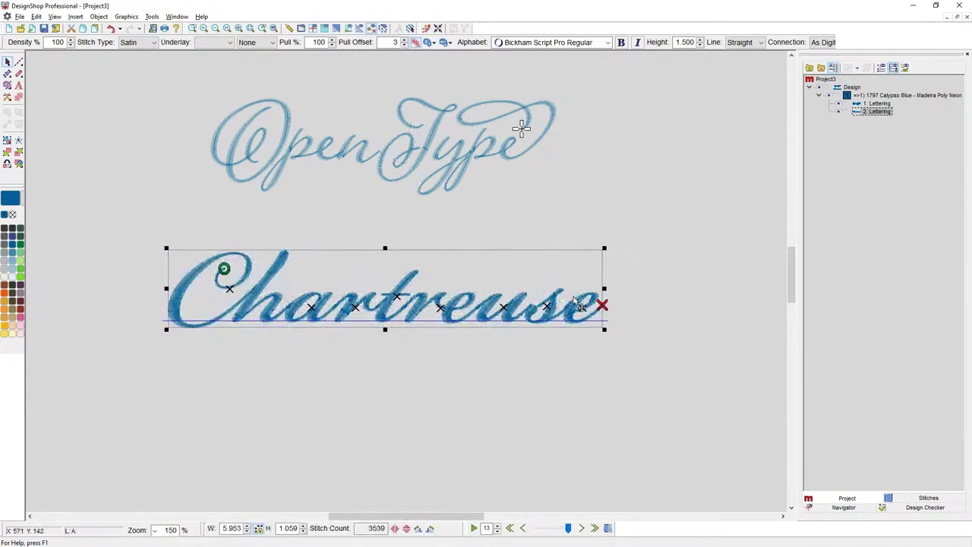
{"action": "right_click", "coordinate": [555, 273]}
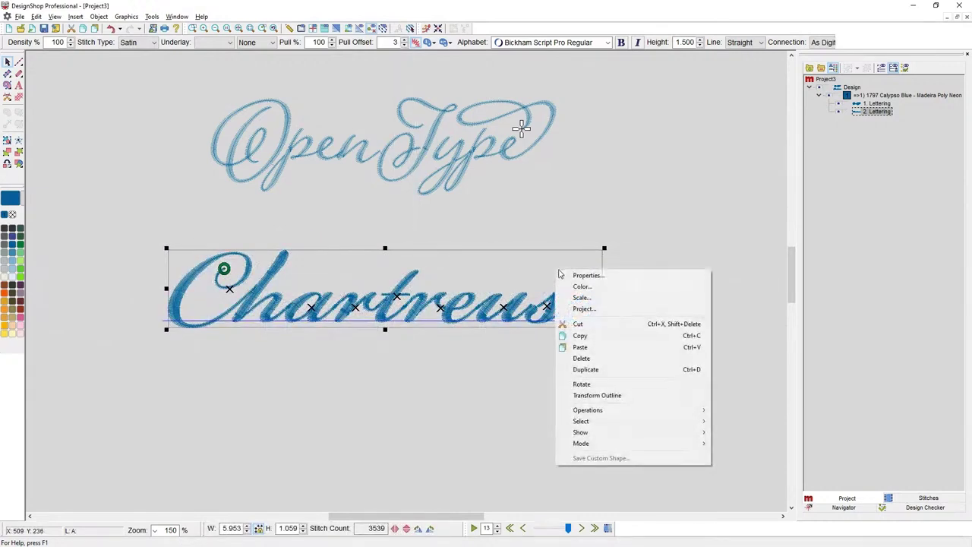
- Move Chartreuse lower and replace its first C with the large swash C in Properties
{"action": "left_click", "coordinate": [571, 277]}
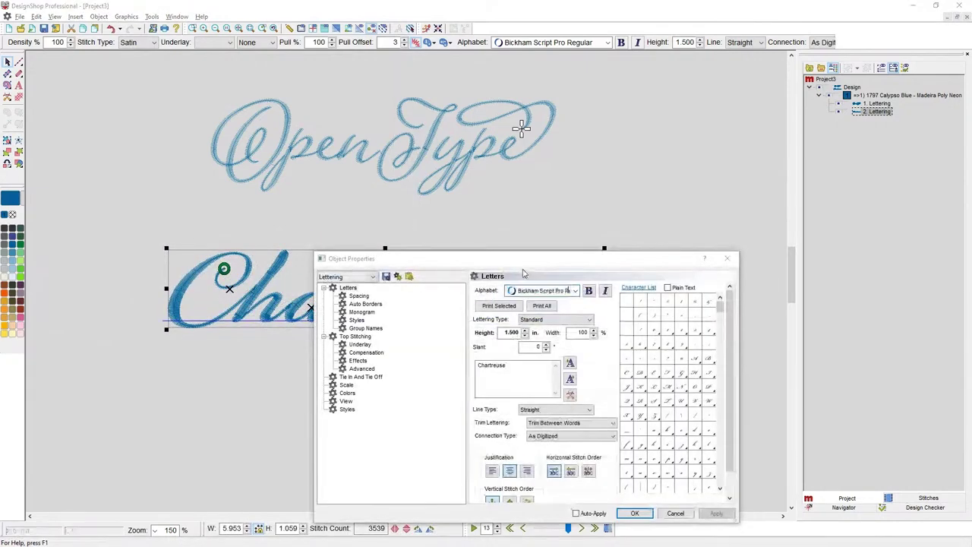
{"action": "left_click_drag", "start_coordinate": [529, 193], "coordinate": [592, 82]}
{"action": "left_click_drag", "start_coordinate": [299, 279], "coordinate": [196, 381]}
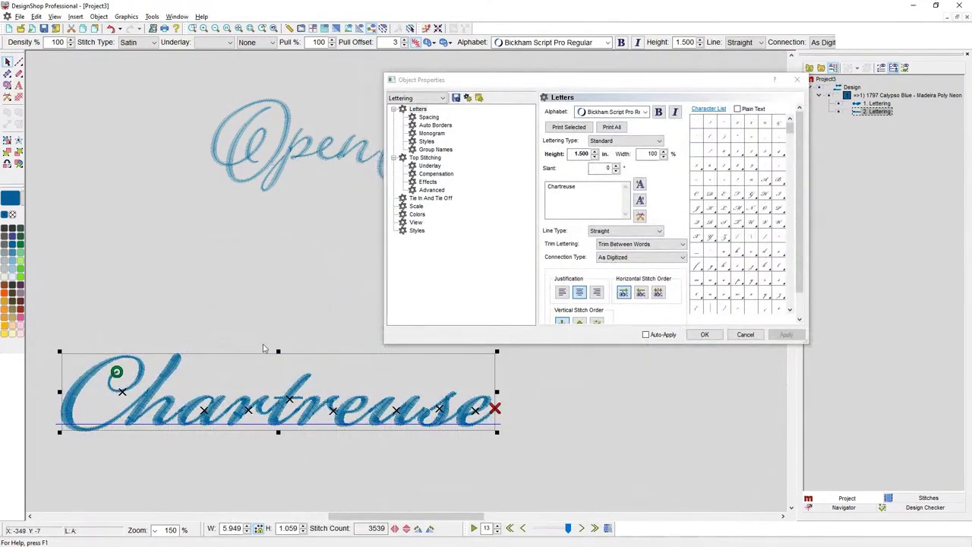
{"action": "left_click_drag", "start_coordinate": [547, 187], "coordinate": [553, 187]}
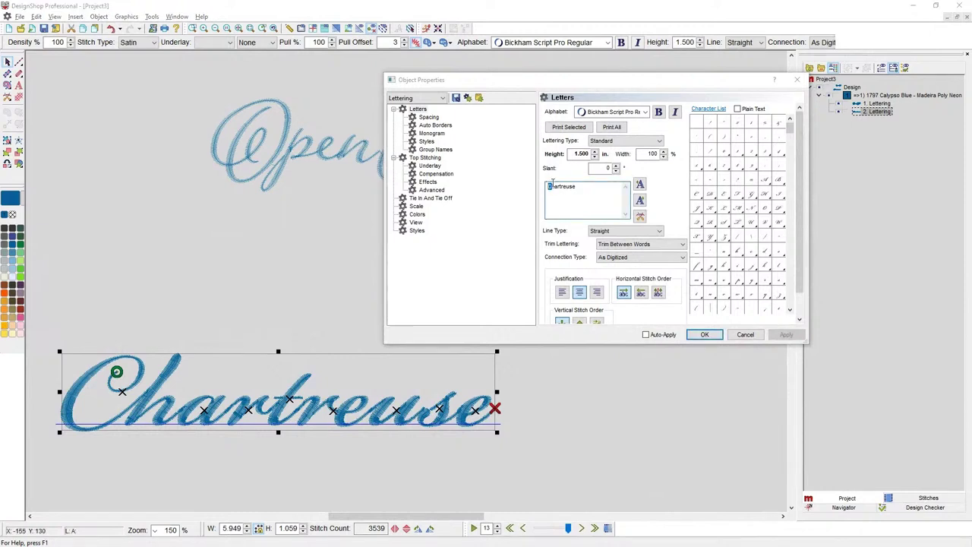
{"action": "left_click", "coordinate": [701, 199]}
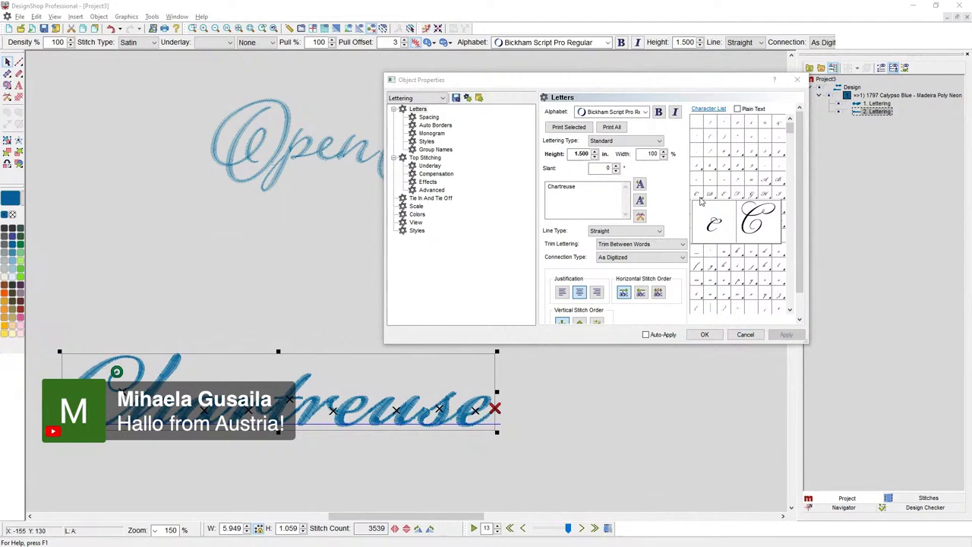
{"action": "left_click", "coordinate": [755, 224]}
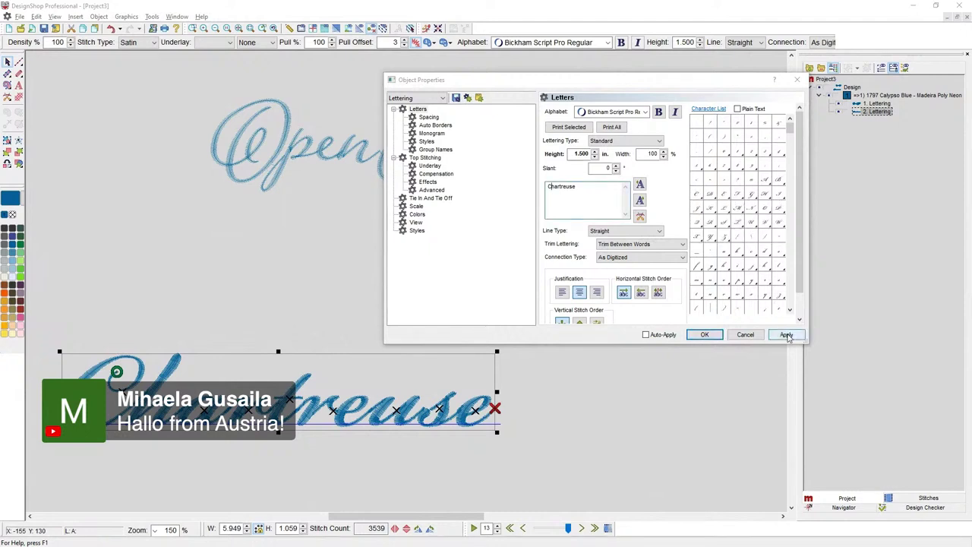
{"action": "left_click", "coordinate": [787, 335]}
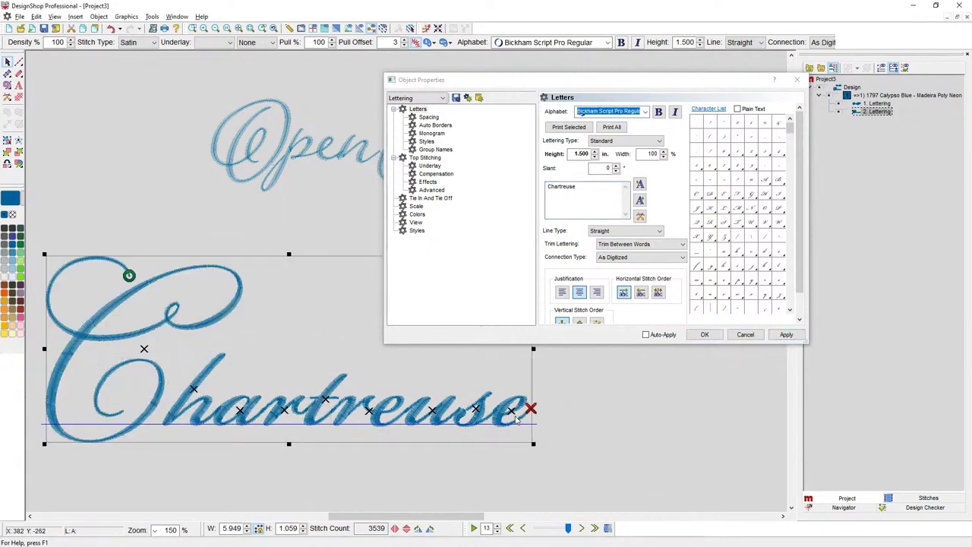
- Replace the final e of Chartreuse with its swash alternate and apply it
{"action": "left_click", "coordinate": [575, 186]}
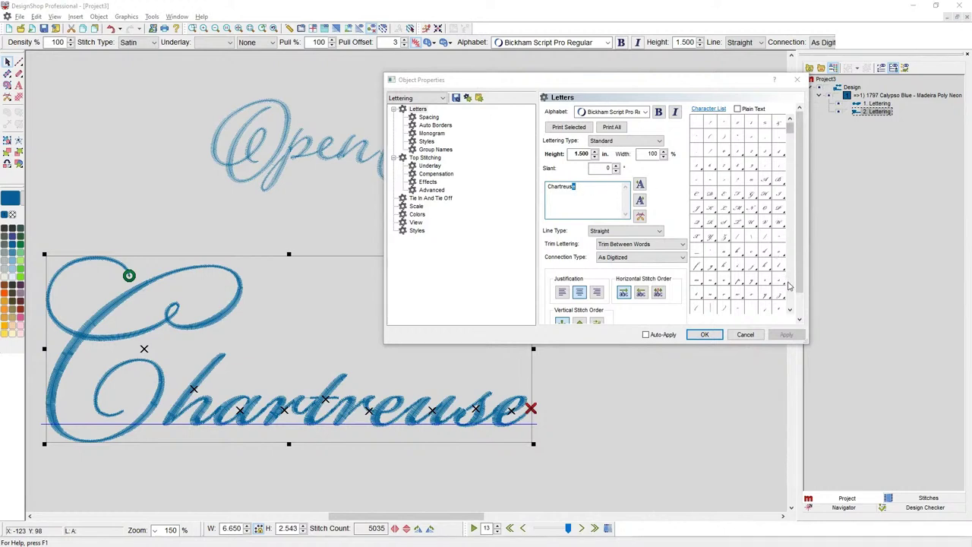
{"action": "mouse_move", "coordinate": [783, 256]}
{"action": "left_click", "coordinate": [787, 334]}
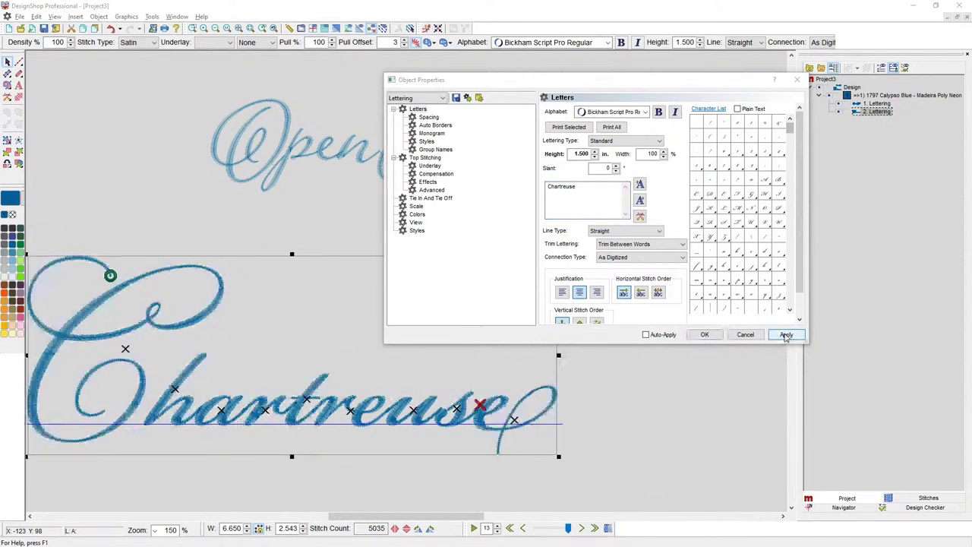
{"action": "left_click_drag", "start_coordinate": [588, 87], "coordinate": [680, 78]}
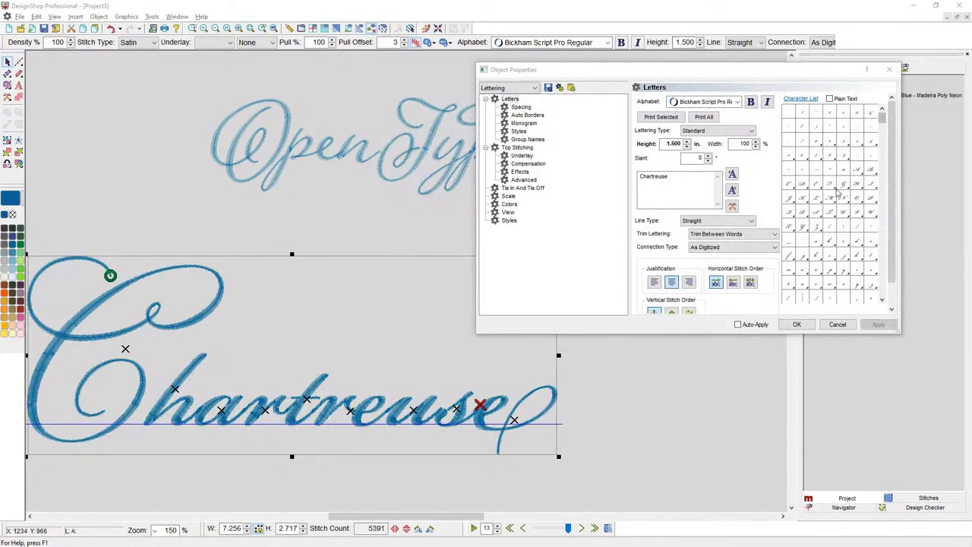
{"action": "left_click", "coordinate": [831, 100]}
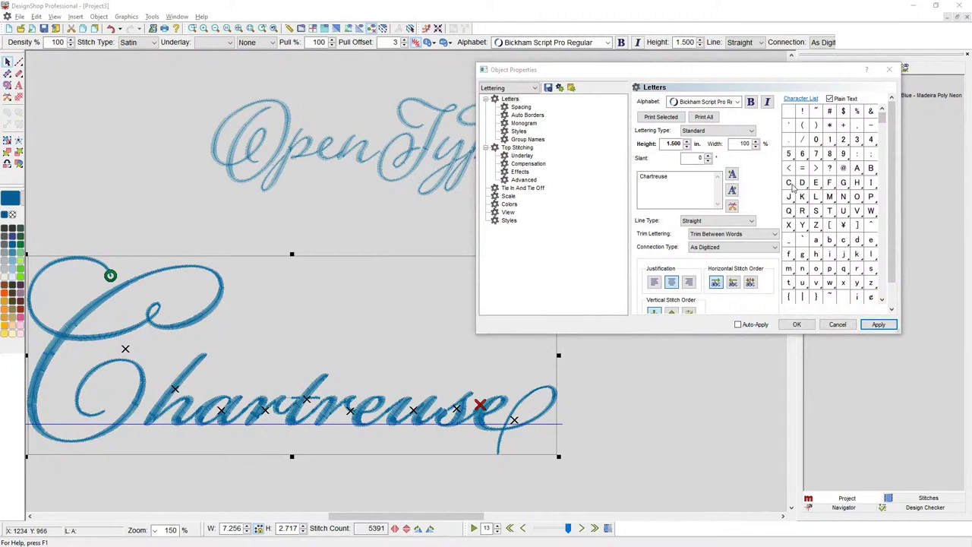
{"action": "mouse_move", "coordinate": [792, 188]}
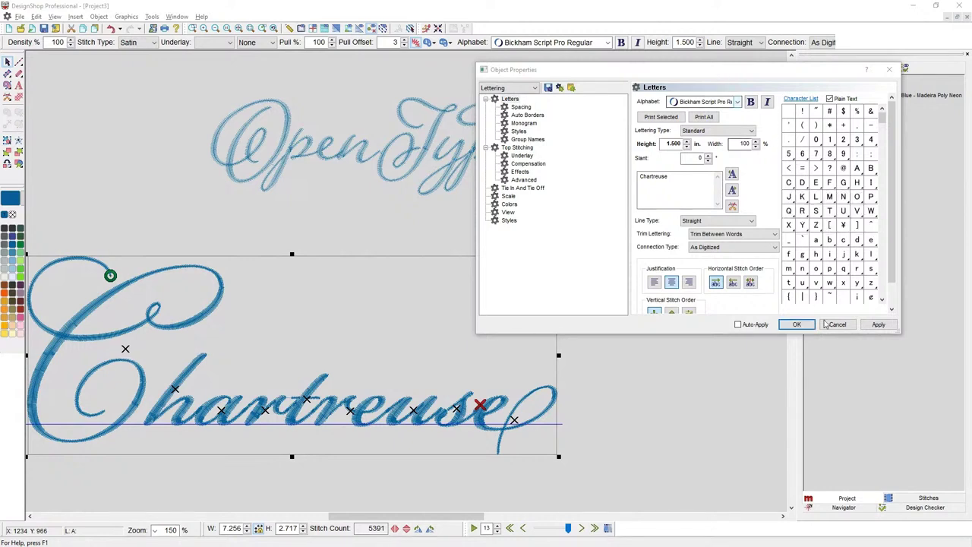
- Create new Bickham Script lettering reading 'NMA' at the upper left of the design
{"action": "left_click", "coordinate": [158, 213]}
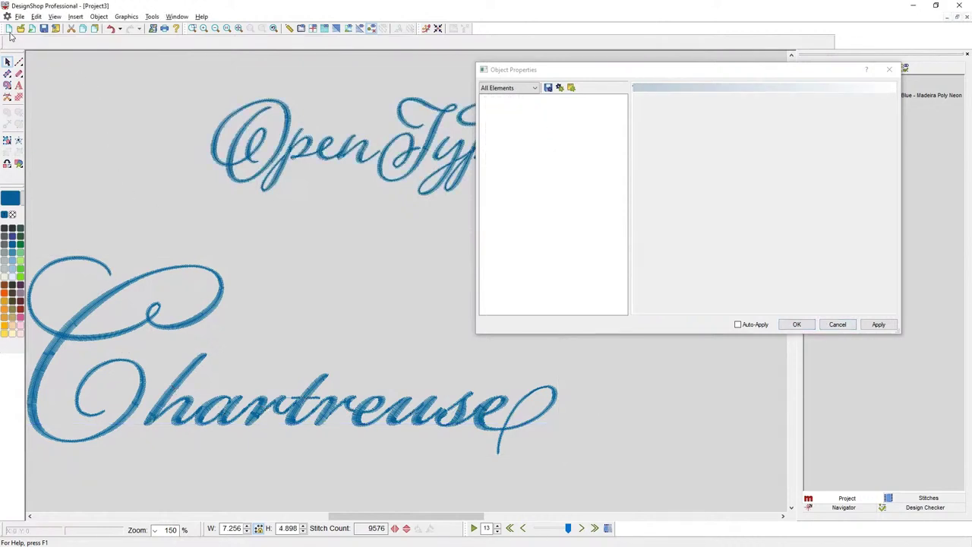
{"action": "left_click", "coordinate": [18, 85]}
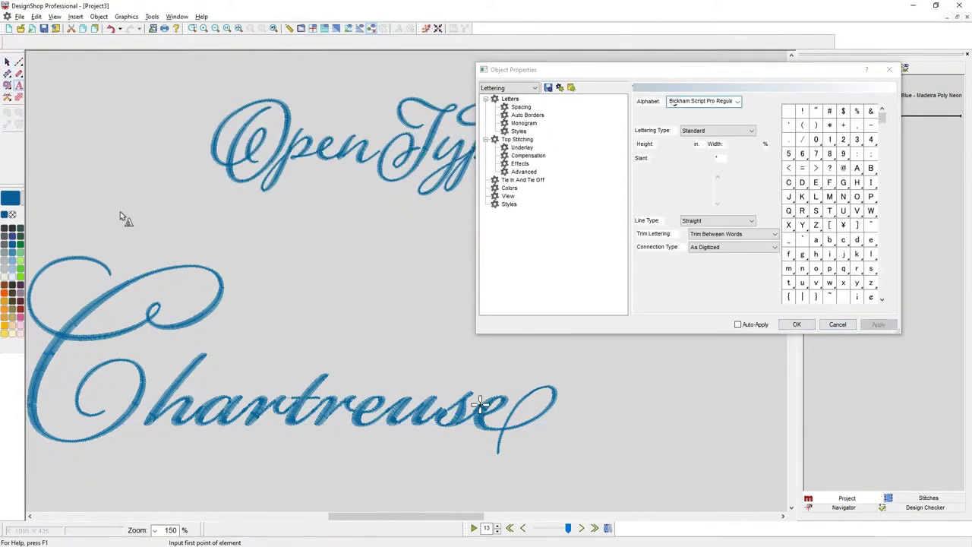
{"action": "left_click", "coordinate": [170, 199]}
{"action": "type", "text": "N Ma"}
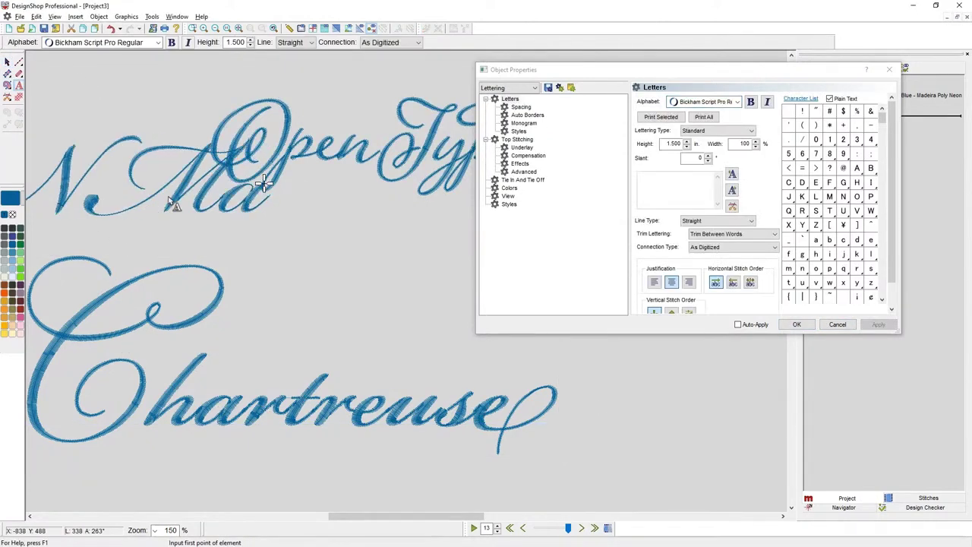
{"action": "key", "text": "Return"}
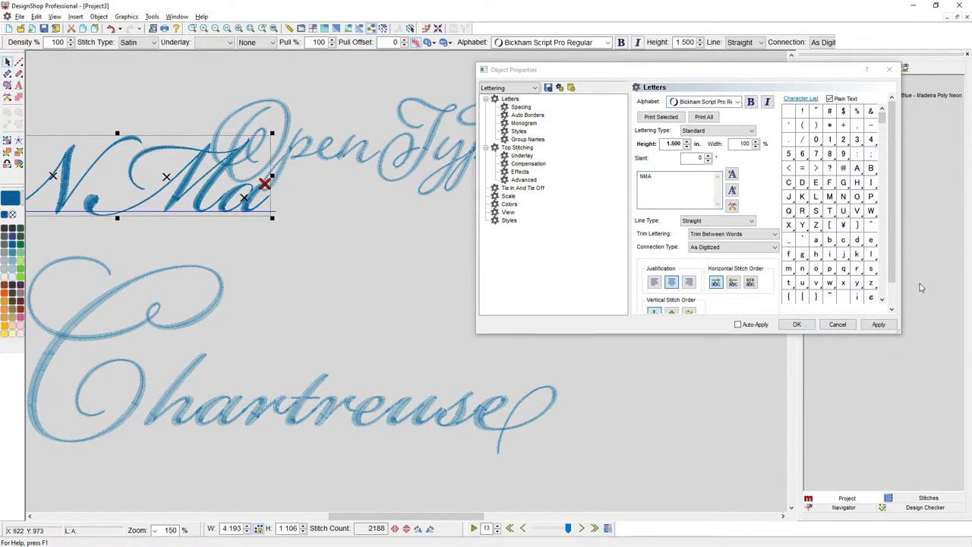
{"action": "left_click", "coordinate": [875, 324]}
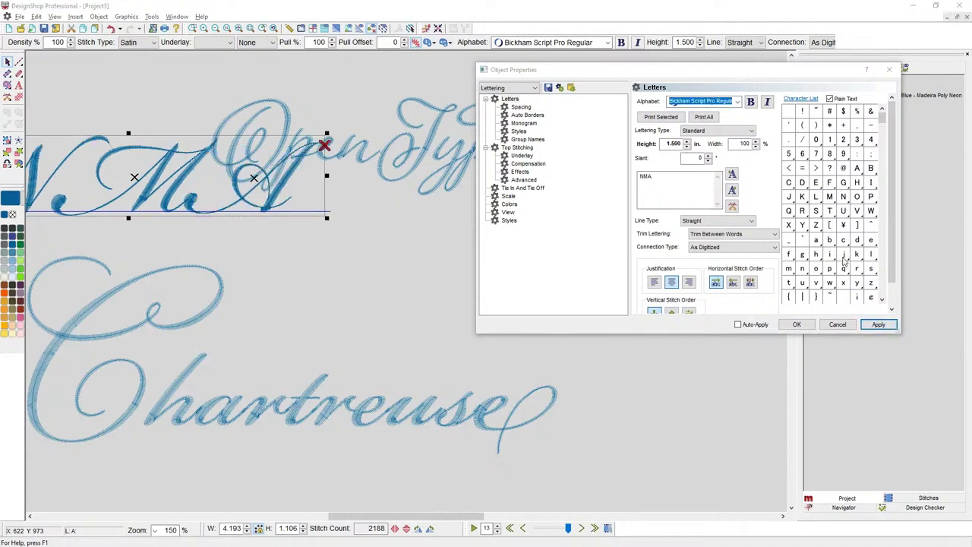
{"action": "left_click", "coordinate": [736, 102]}
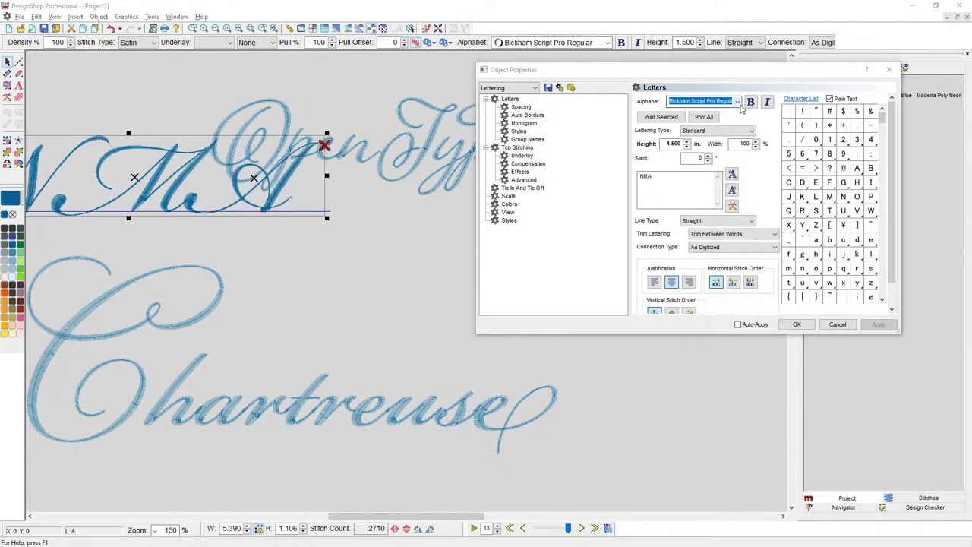
- Switch the NMA lettering to the Circle Monogram alphabet from the Monogram category
{"action": "left_click", "coordinate": [690, 194]}
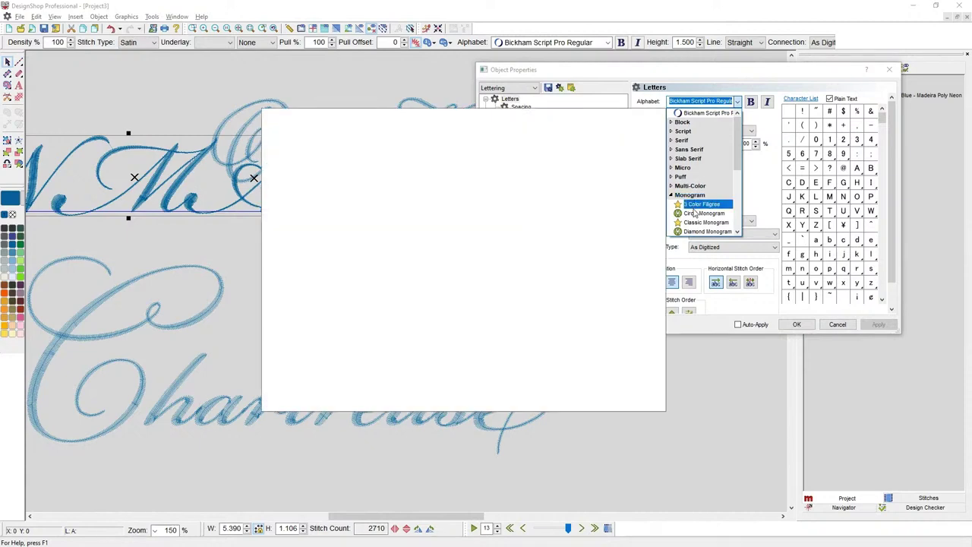
{"action": "scroll", "coordinate": [693, 212], "scroll_direction": "down", "scroll_amount": 1}
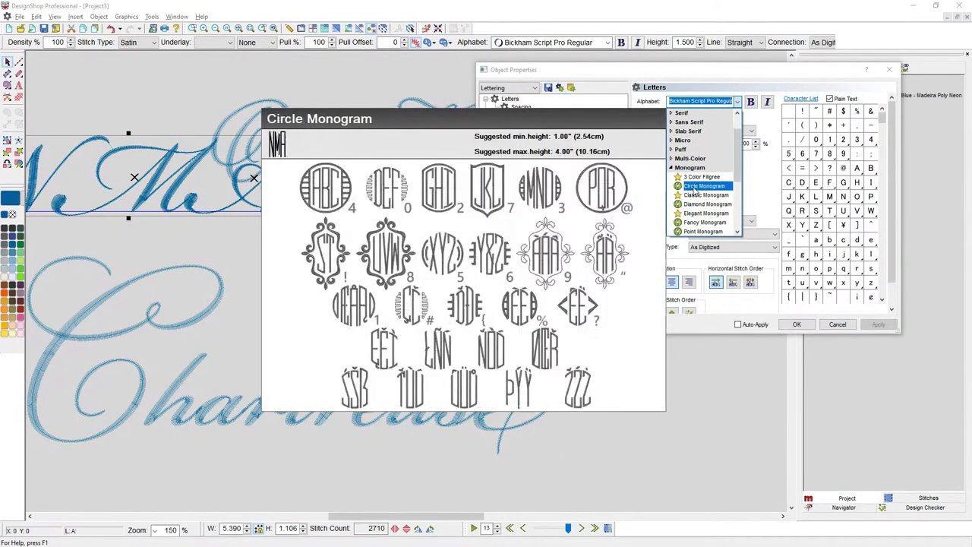
{"action": "left_click", "coordinate": [694, 189]}
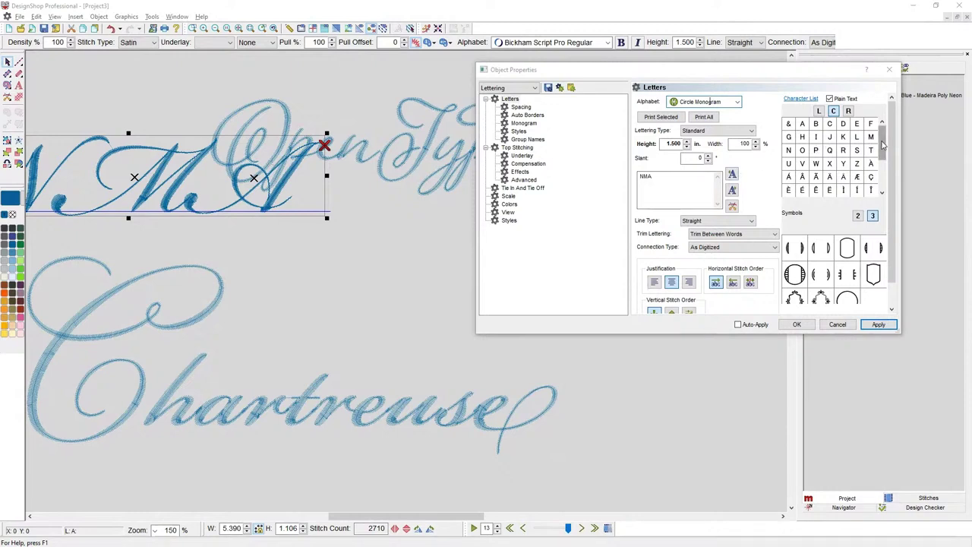
{"action": "left_click_drag", "start_coordinate": [883, 144], "coordinate": [883, 176]}
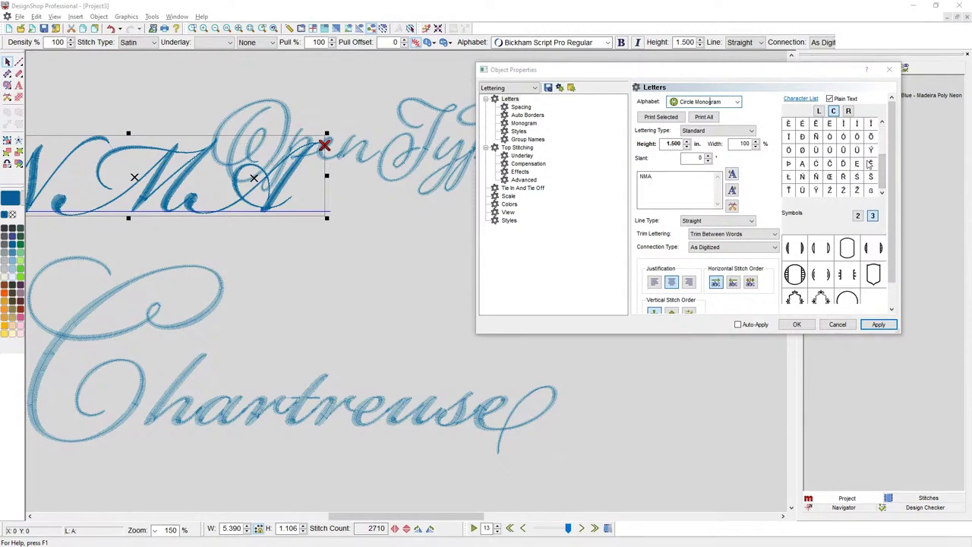
{"action": "left_click", "coordinate": [878, 327]}
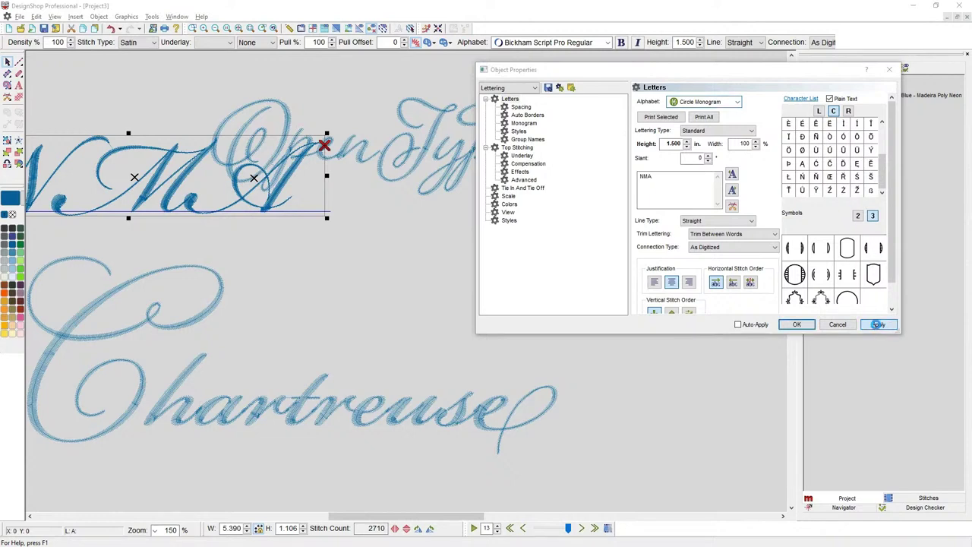
- Add the striped circle frame glyph around the NMA monogram and apply it
{"action": "left_click", "coordinate": [798, 279]}
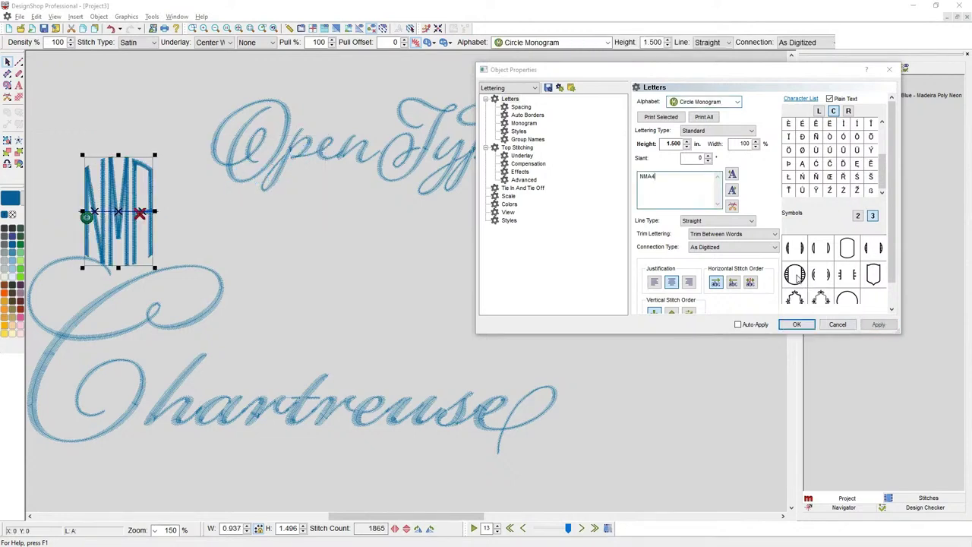
{"action": "left_click", "coordinate": [879, 326]}
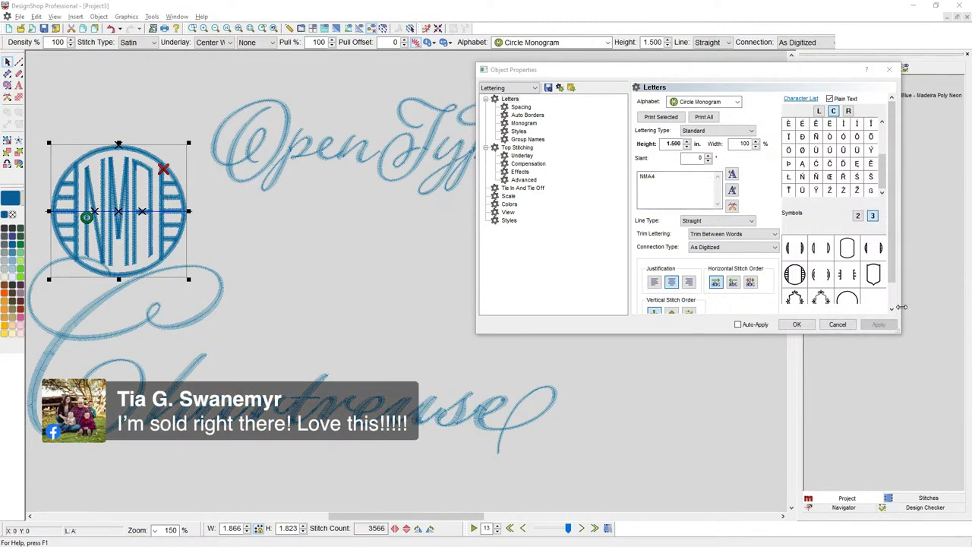
{"action": "left_click_drag", "start_coordinate": [901, 307], "coordinate": [924, 307]}
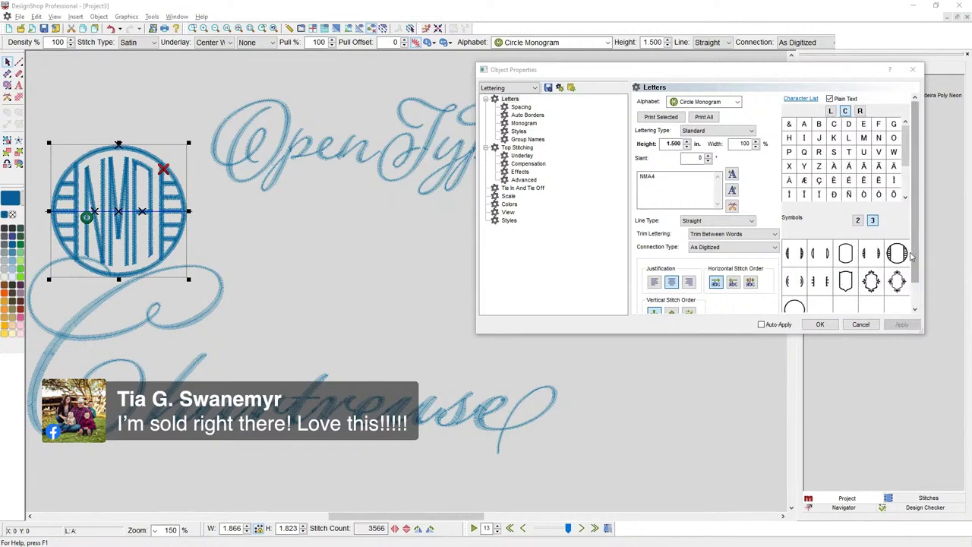
- Browse the second page of frame symbols and the left-position monogram glyphs
{"action": "scroll", "coordinate": [900, 257], "scroll_direction": "down", "scroll_amount": 1}
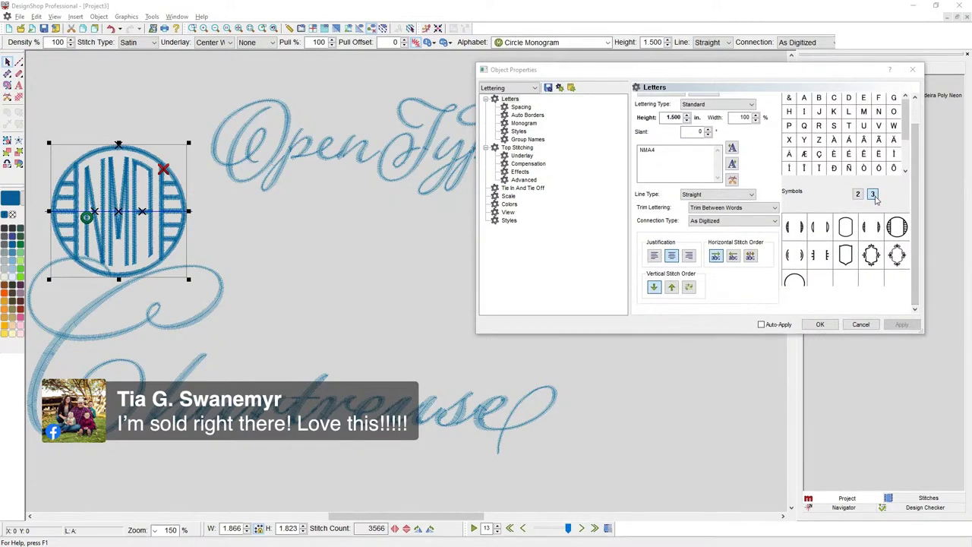
{"action": "left_click", "coordinate": [859, 195]}
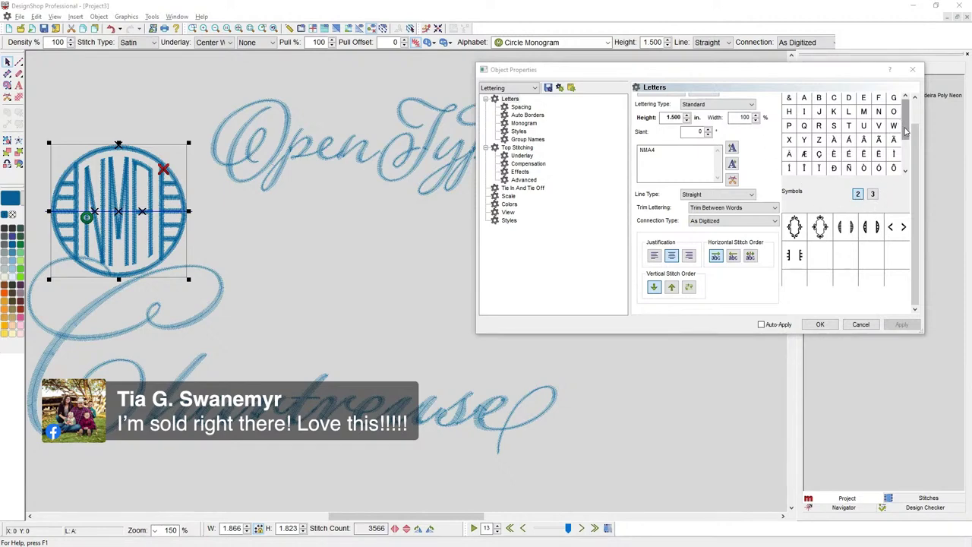
{"action": "scroll", "coordinate": [912, 130], "scroll_direction": "up", "scroll_amount": 1}
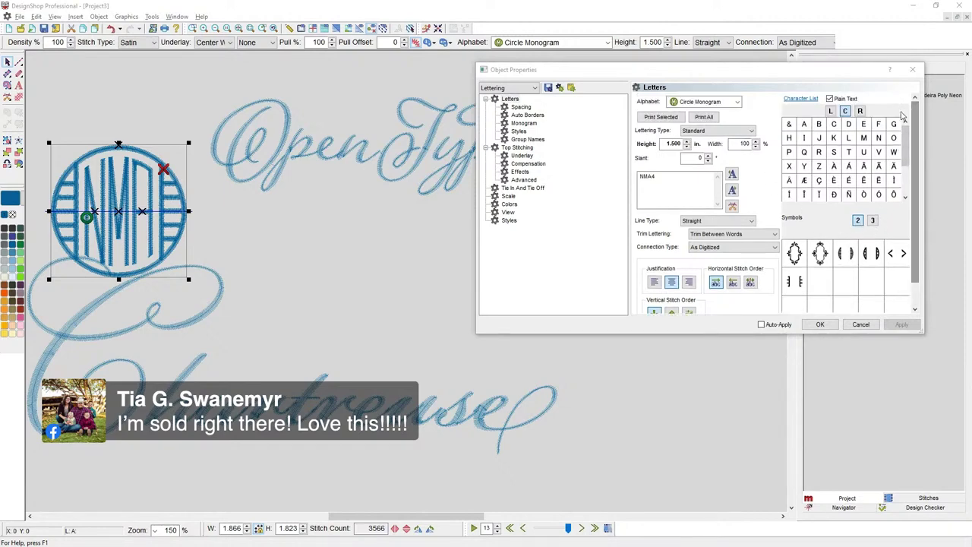
{"action": "left_click", "coordinate": [830, 111]}
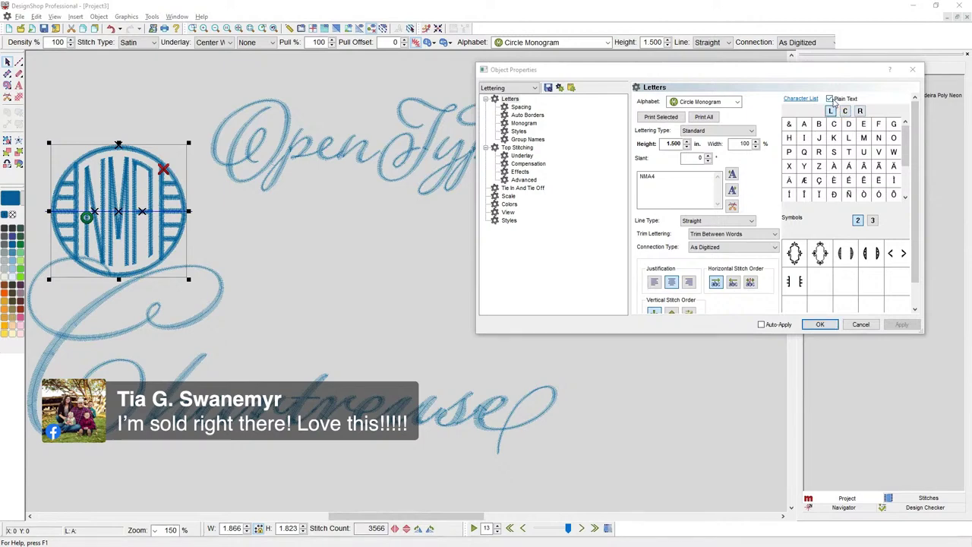
{"action": "left_click", "coordinate": [830, 99]}
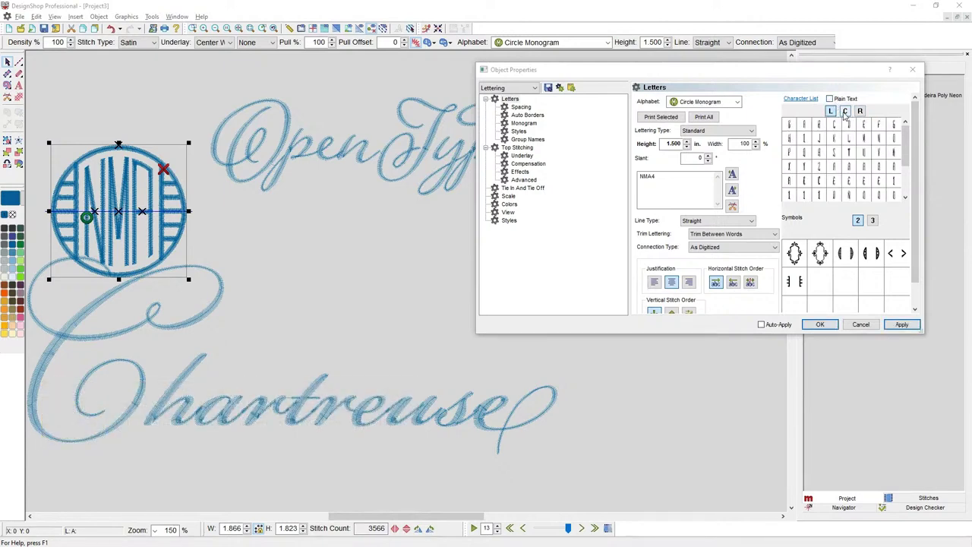
- Show right-position monogram letters and move the monogram between OpenType and Chartreuse
{"action": "left_click", "coordinate": [860, 111]}
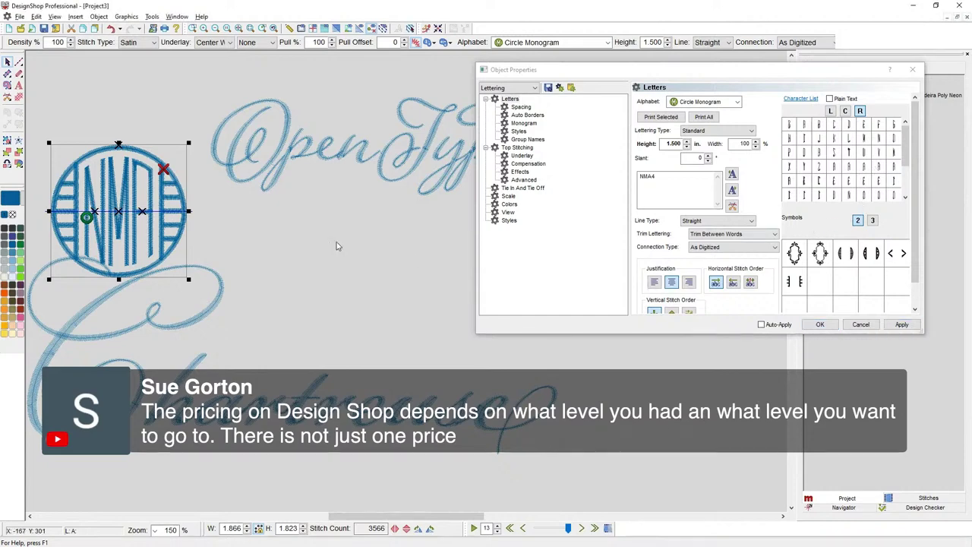
{"action": "left_click_drag", "start_coordinate": [182, 160], "coordinate": [398, 245]}
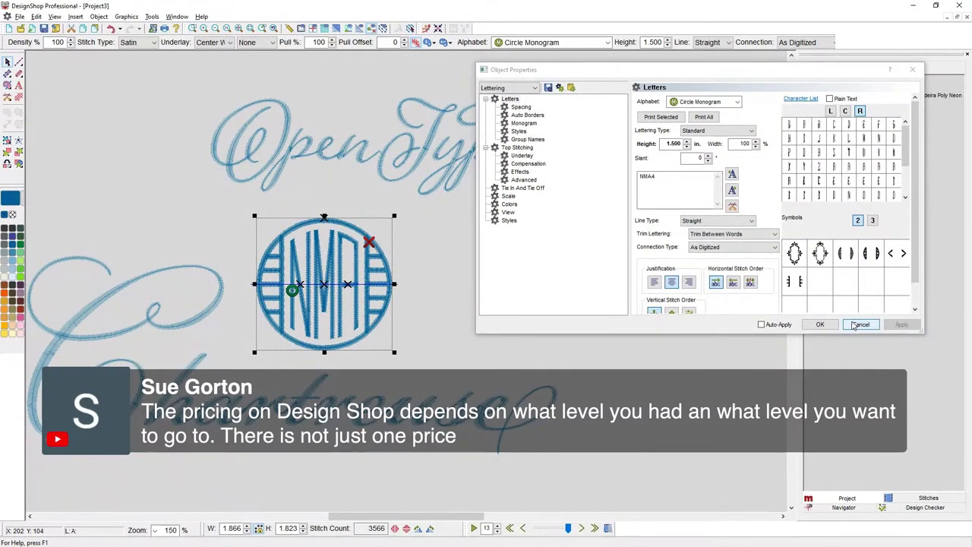
- Close the lettering properties with OK and deselect the monogram
{"action": "left_click", "coordinate": [819, 325]}
{"action": "left_click", "coordinate": [250, 206]}
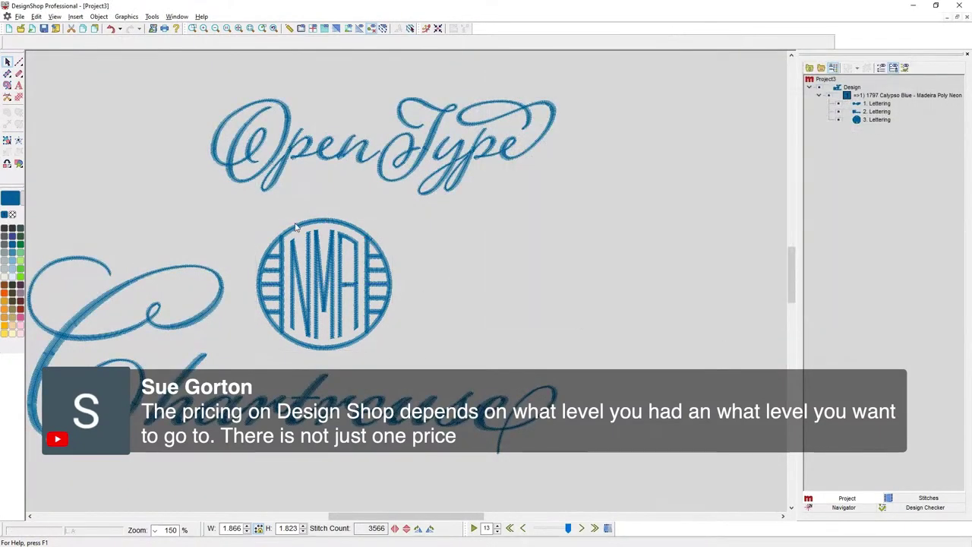
{"action": "scroll", "coordinate": [121, 156], "scroll_direction": "down", "scroll_amount": 3}
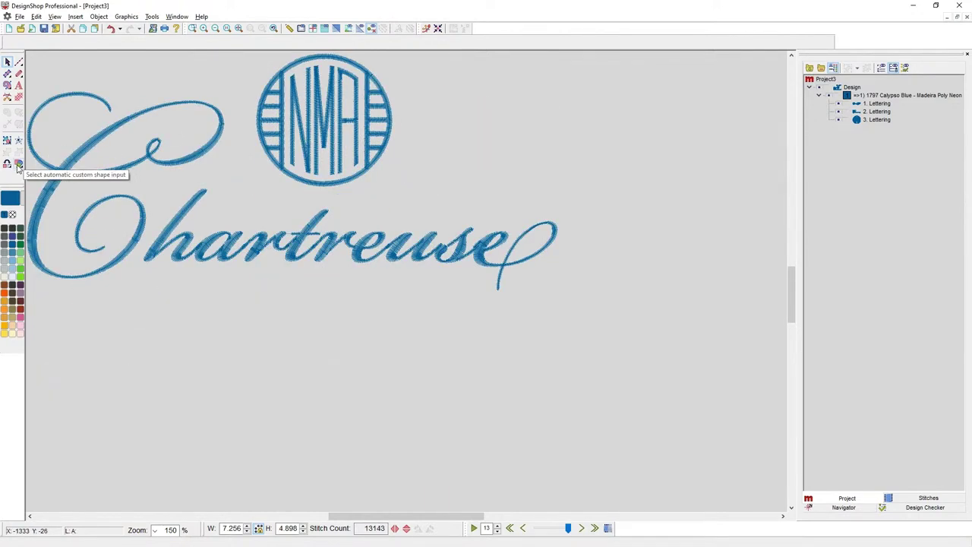
- Show the Monogram Decorations gallery and choose the Heart Wreath design
{"action": "left_click", "coordinate": [18, 165]}
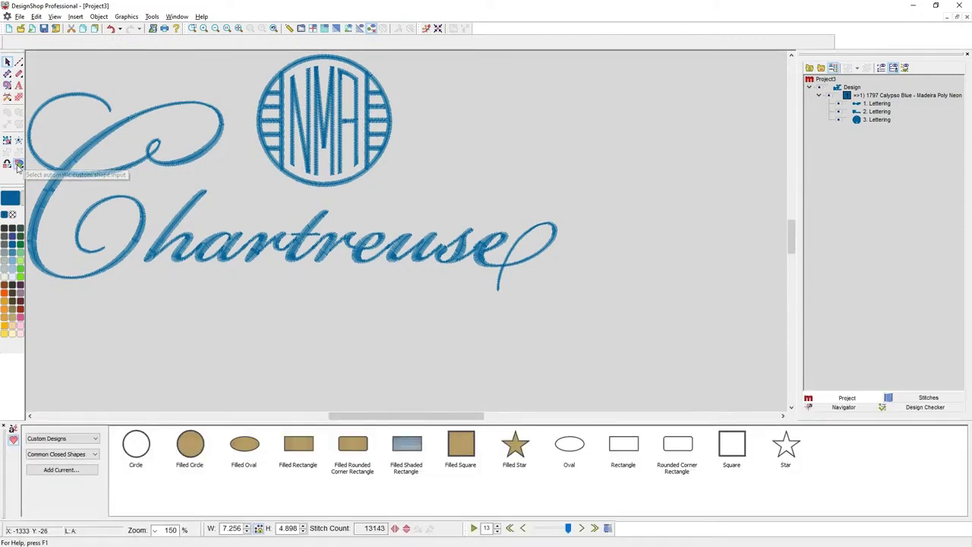
{"action": "left_click", "coordinate": [95, 455]}
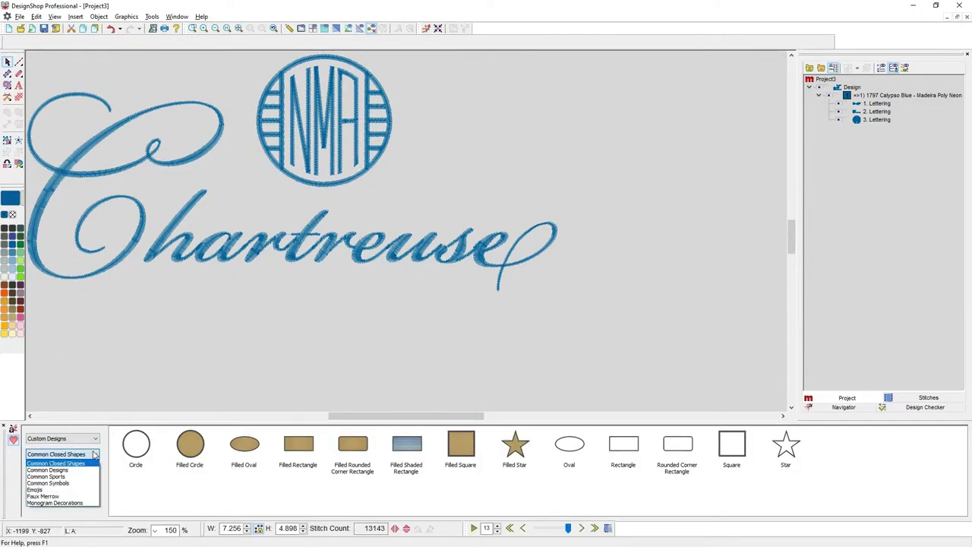
{"action": "left_click", "coordinate": [76, 503]}
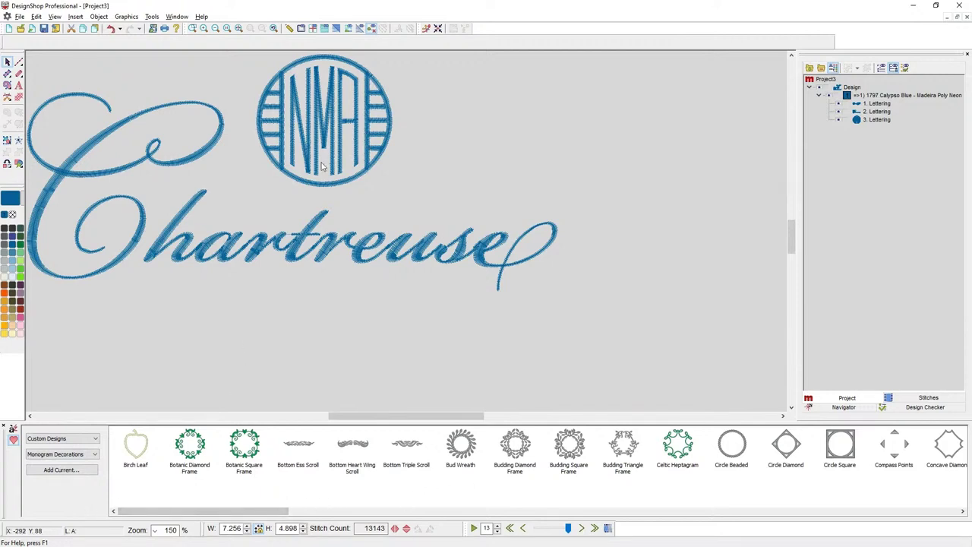
{"action": "left_click_drag", "start_coordinate": [264, 512], "coordinate": [543, 488]}
{"action": "left_click", "coordinate": [526, 454]}
{"action": "left_click", "coordinate": [471, 456]}
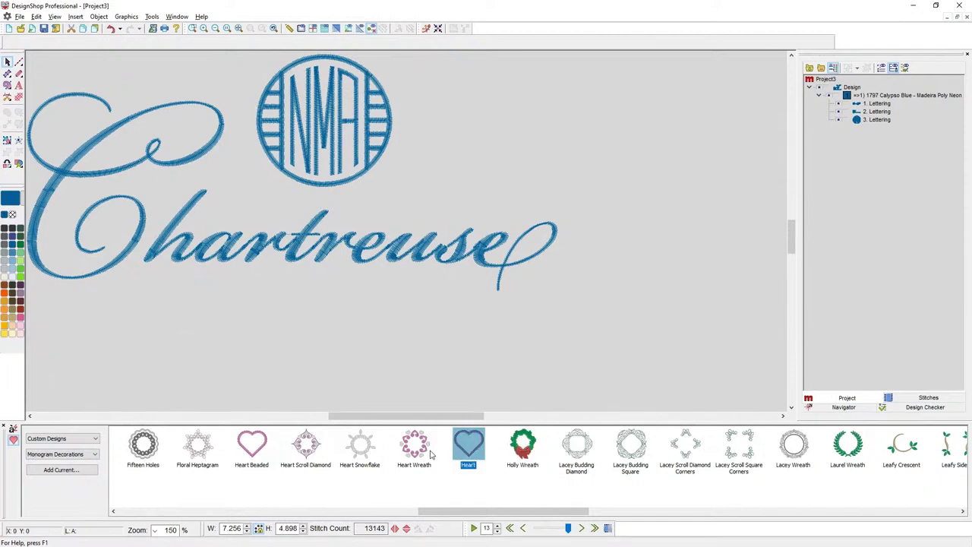
{"action": "left_click", "coordinate": [418, 456]}
- Place the Heart Wreath right of Chartreuse and turn on the 3D stitch view
{"action": "left_click_drag", "start_coordinate": [417, 456], "coordinate": [604, 156]}
{"action": "left_click", "coordinate": [626, 254]}
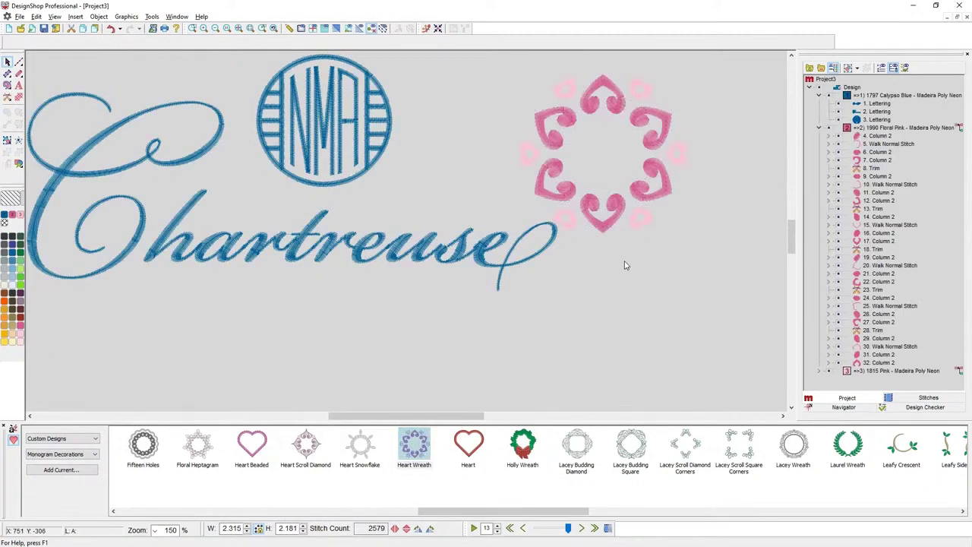
{"action": "left_click", "coordinate": [339, 28]}
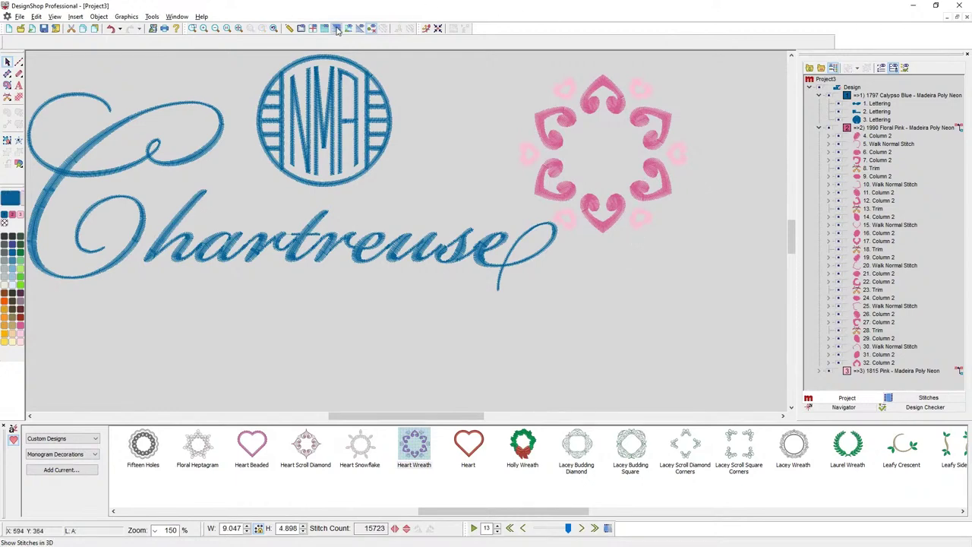
- Shrink the NMA monogram, centre it in the heart wreath and recolour it 1815 Pink
{"action": "left_click", "coordinate": [377, 165]}
{"action": "left_click_drag", "start_coordinate": [395, 192], "coordinate": [640, 186]}
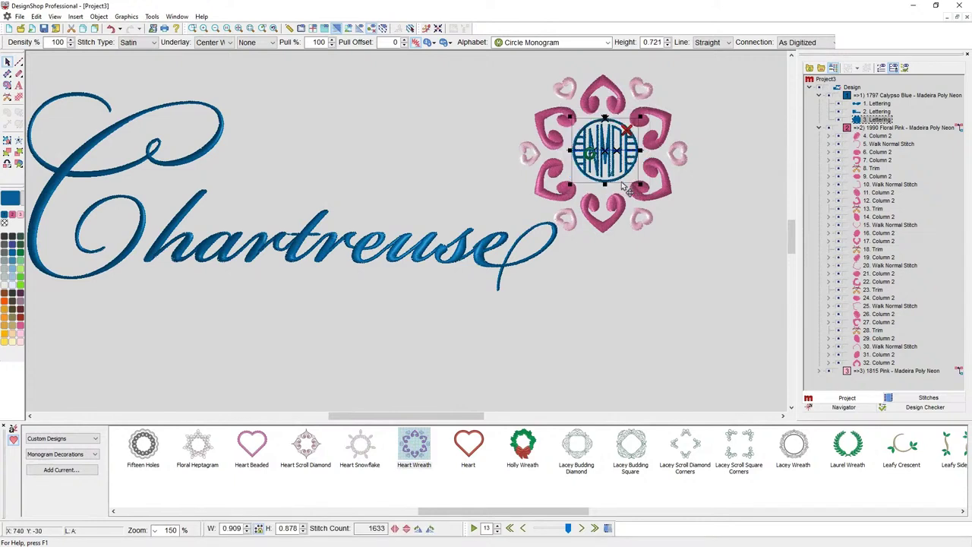
{"action": "left_click_drag", "start_coordinate": [623, 189], "coordinate": [627, 198]}
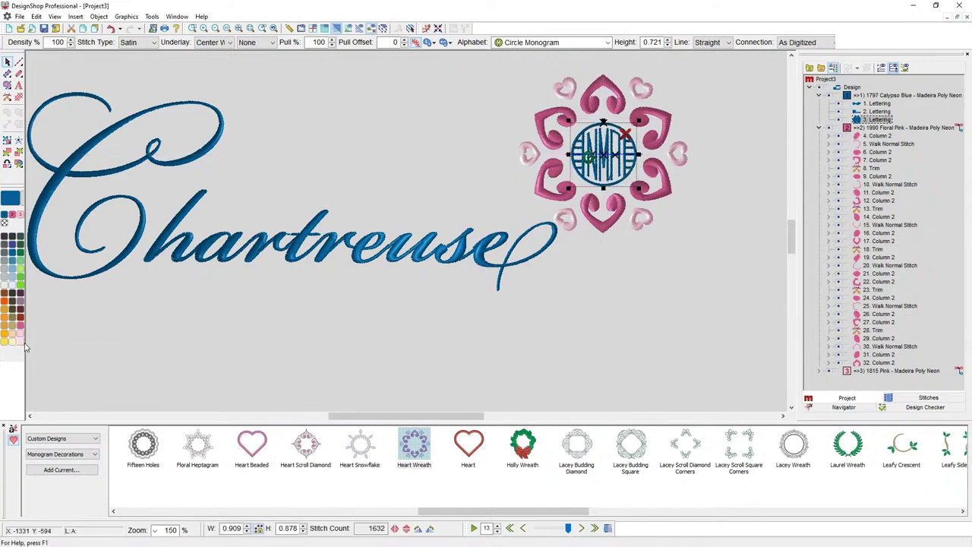
{"action": "left_click", "coordinate": [20, 215]}
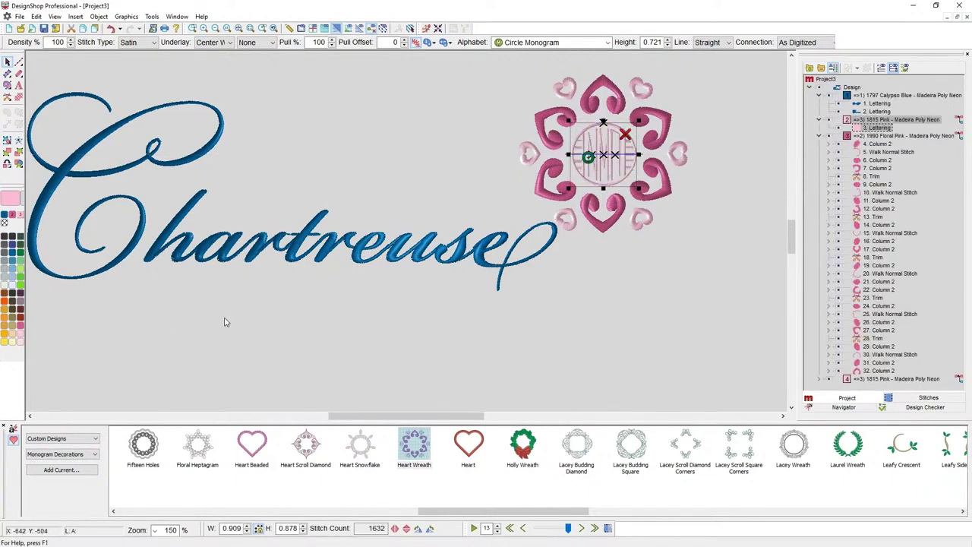
{"action": "left_click", "coordinate": [465, 311]}
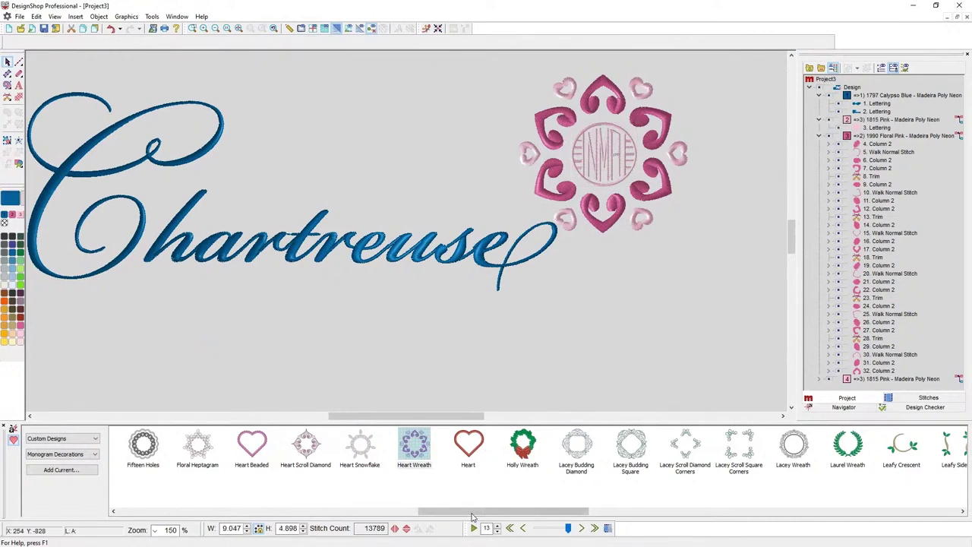
{"action": "left_click_drag", "start_coordinate": [471, 514], "coordinate": [504, 515]}
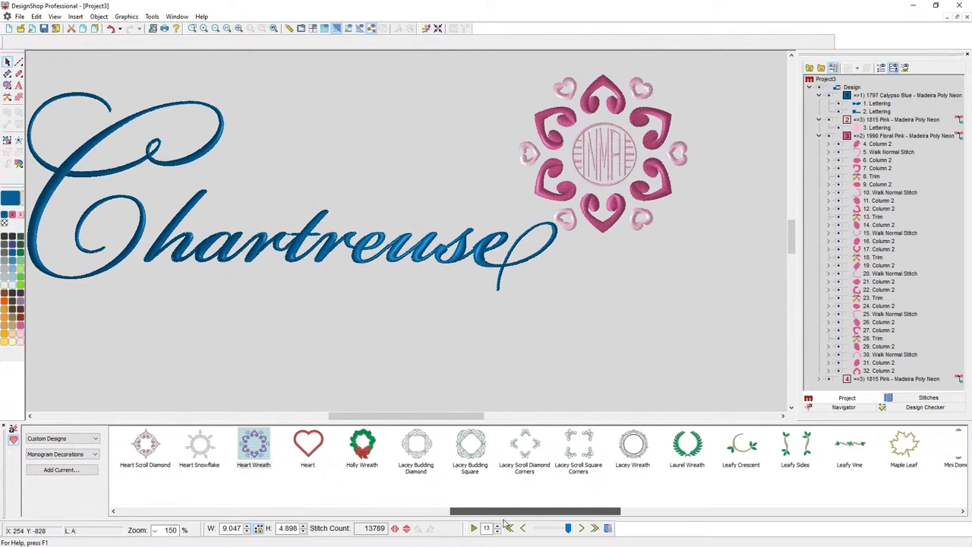
{"action": "left_click", "coordinate": [692, 462]}
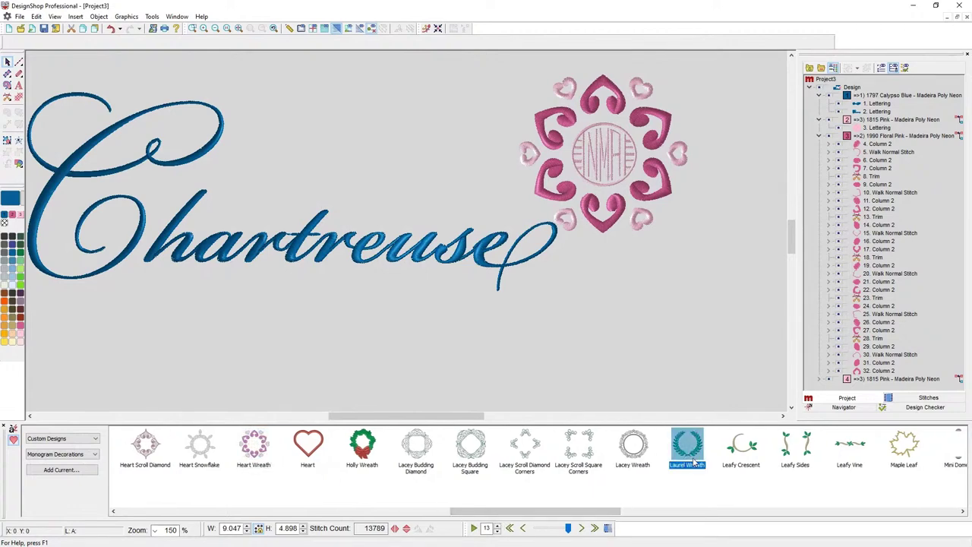
- Place the Laurel Wreath decoration above Chartreuse
{"action": "left_click", "coordinate": [371, 140]}
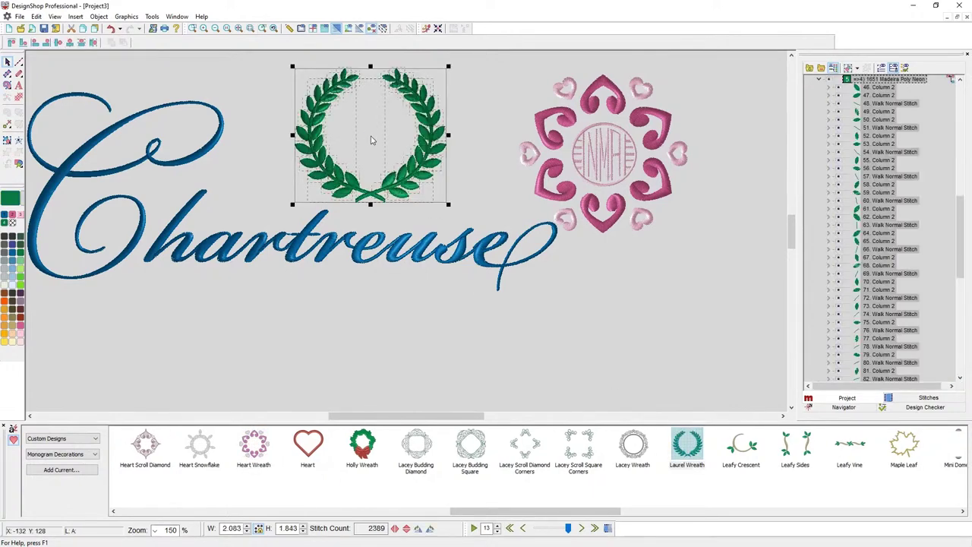
{"action": "scroll", "coordinate": [371, 167], "scroll_direction": "up", "scroll_amount": 3}
{"action": "scroll", "coordinate": [371, 167], "scroll_direction": "down", "scroll_amount": 1}
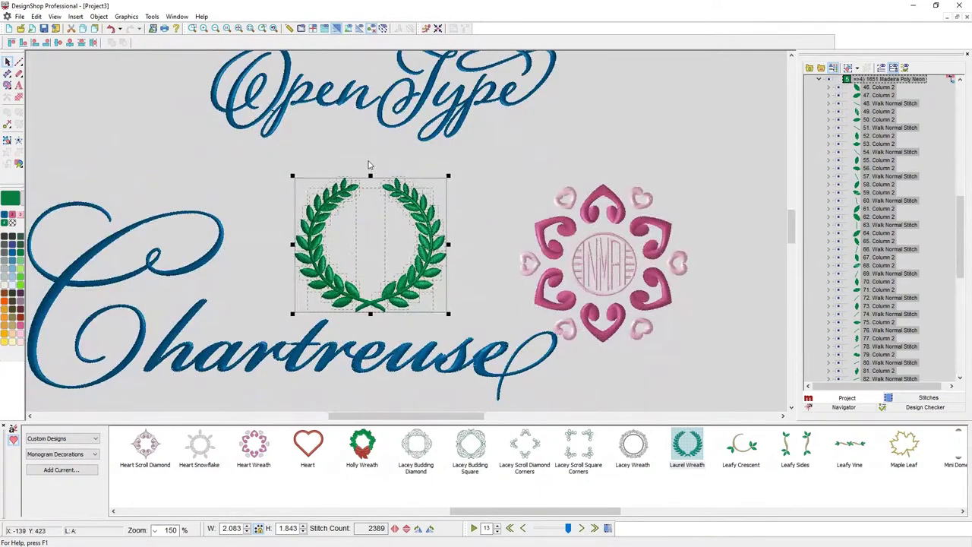
{"action": "left_click", "coordinate": [297, 117]}
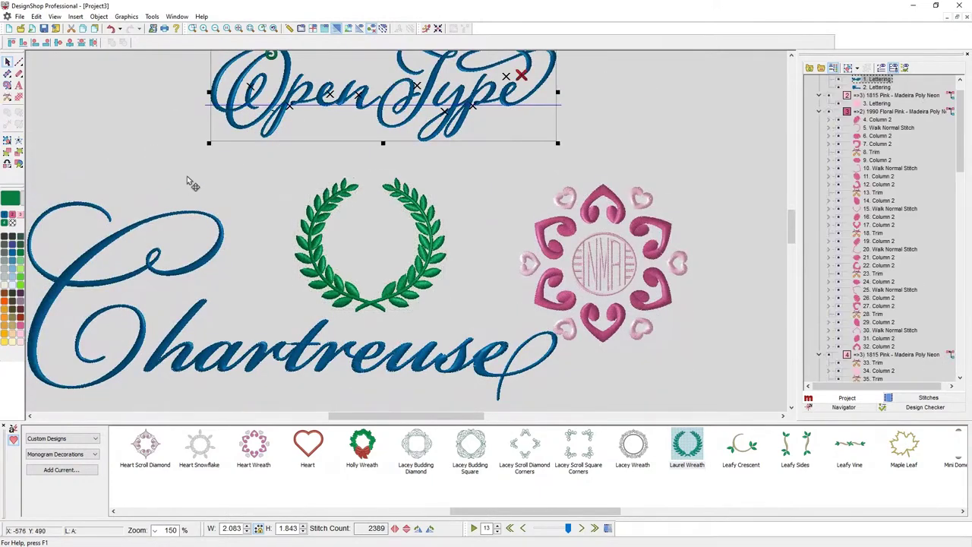
- Add an M inside the laurel wreath, sew it later, shrink it, and set pull offset 3
{"action": "left_click", "coordinate": [18, 85]}
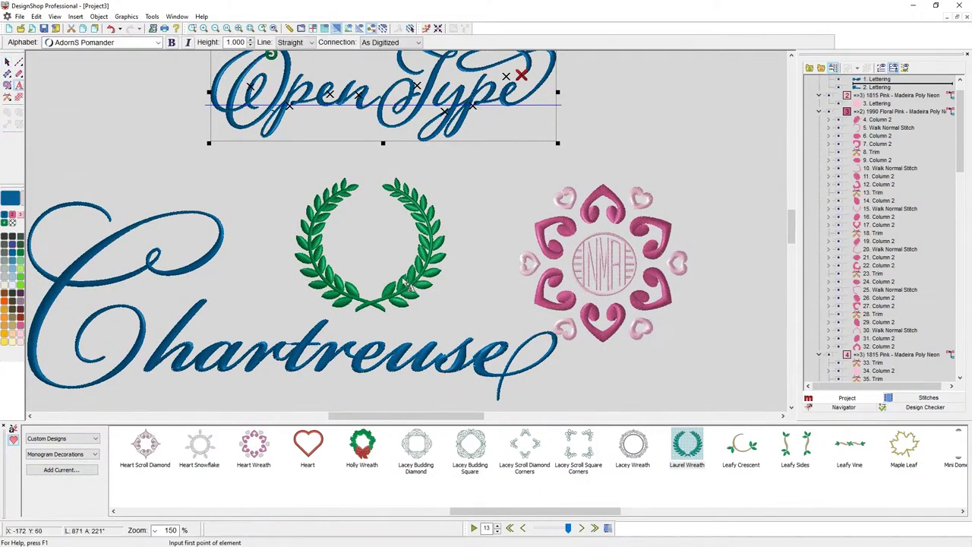
{"action": "type", "text": "M"}
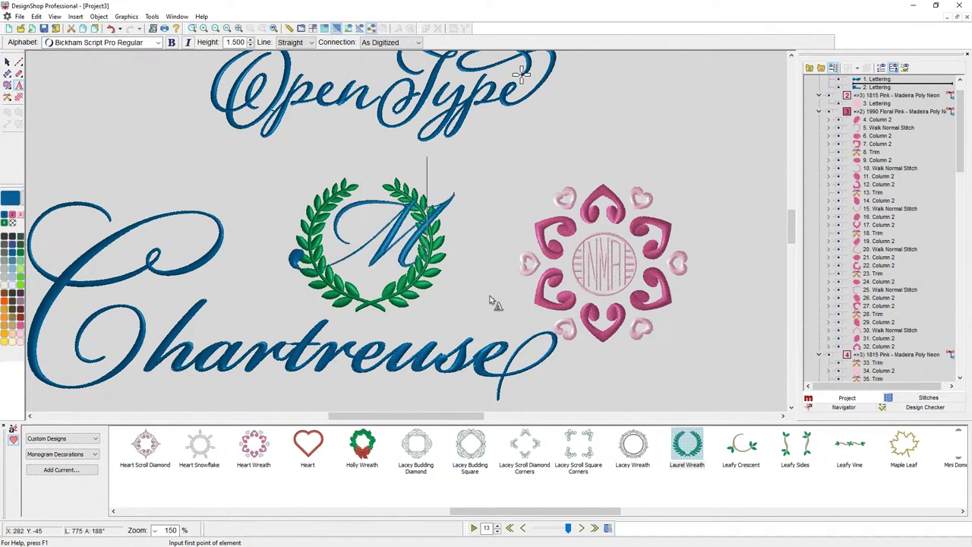
{"action": "key", "text": "Return"}
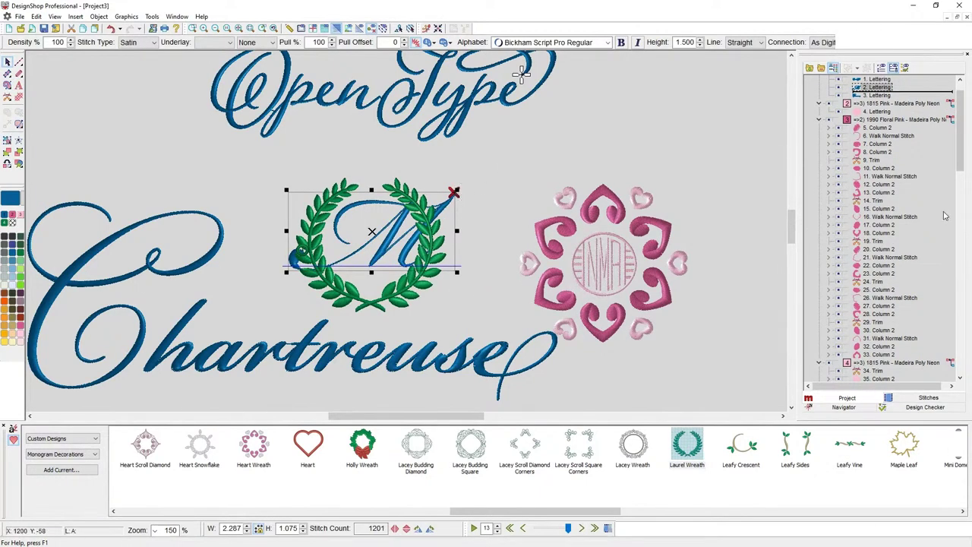
{"action": "left_click_drag", "start_coordinate": [881, 88], "coordinate": [878, 379]}
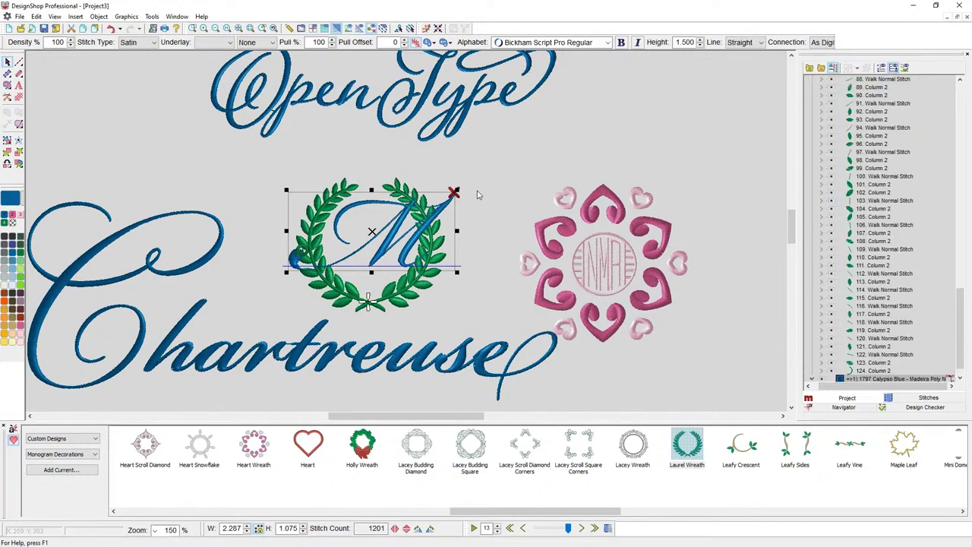
{"action": "left_click_drag", "start_coordinate": [457, 272], "coordinate": [446, 266]}
{"action": "left_click_drag", "start_coordinate": [373, 227], "coordinate": [360, 234]}
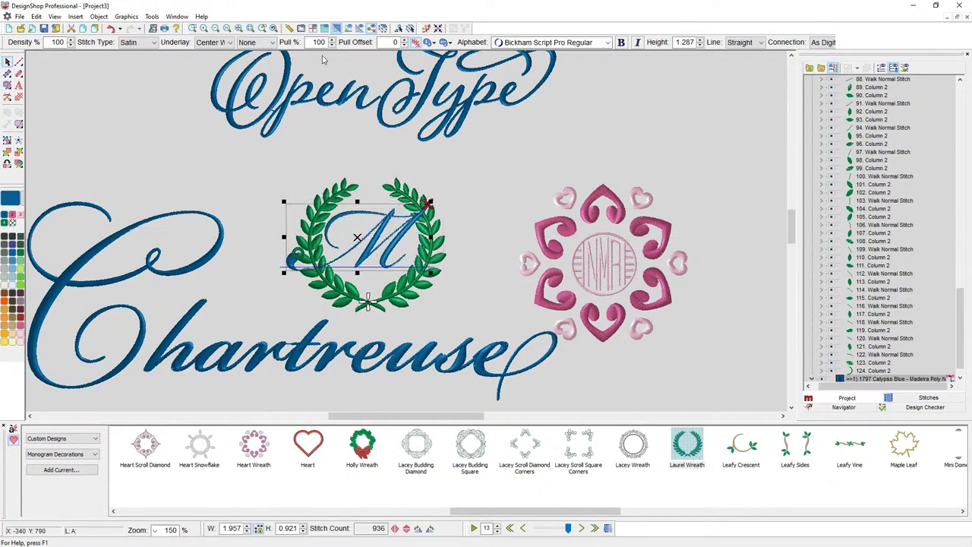
{"action": "left_click", "coordinate": [388, 43]}
{"action": "type", "text": "3"}
{"action": "key", "text": "Return"}
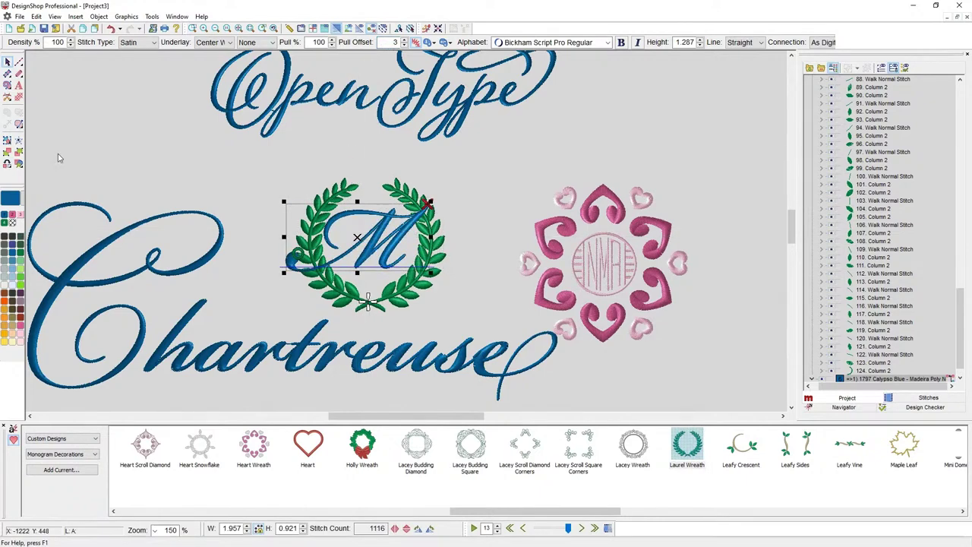
{"action": "left_click", "coordinate": [370, 318]}
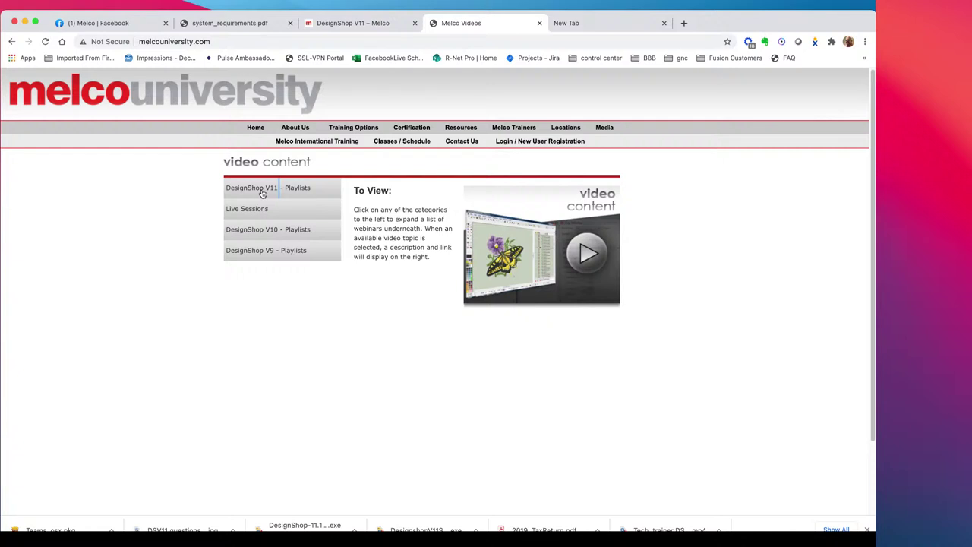
- Expand DesignShop V11 Playlists to list the five DSV11 playlists, Basics through Digitizing
{"action": "left_click", "coordinate": [262, 192]}
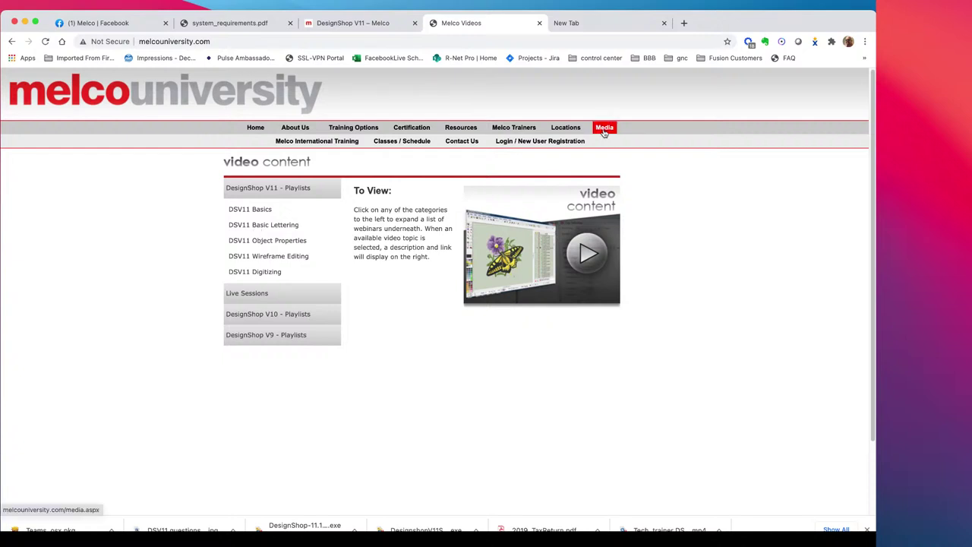
- On melco.com's DesignShop V11 page, scroll to the Lettering, Editor, Vector and Professional comparison table
{"action": "left_click", "coordinate": [366, 26]}
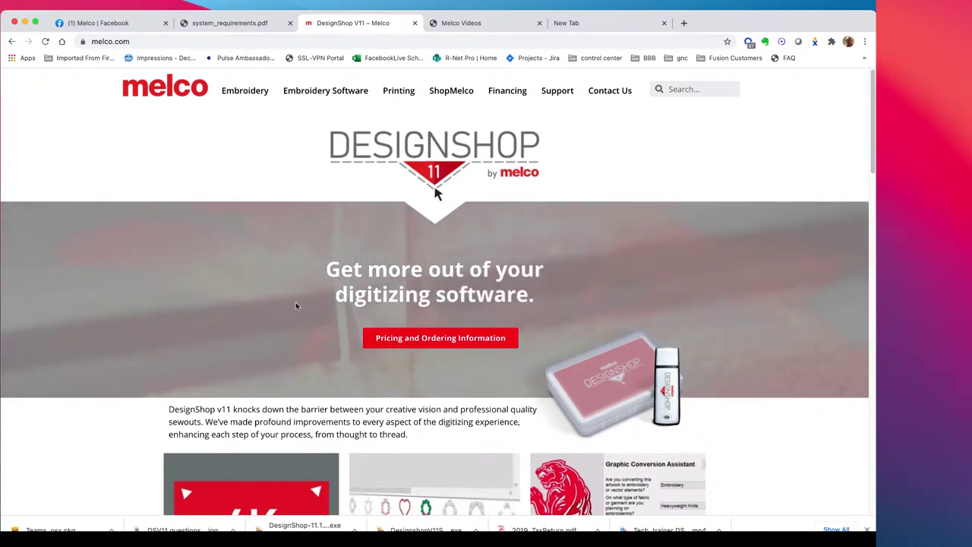
{"action": "scroll", "coordinate": [296, 302], "scroll_direction": "down", "scroll_amount": 1}
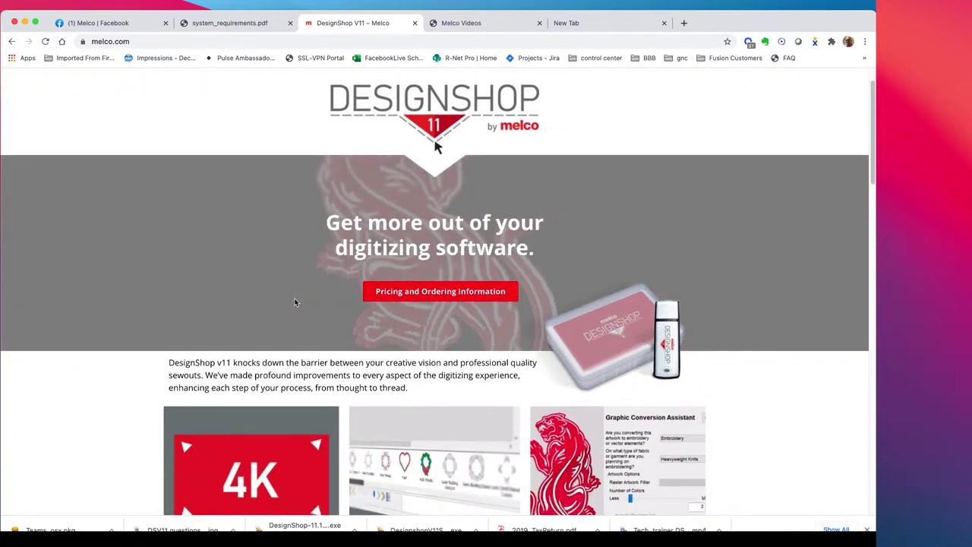
{"action": "scroll", "coordinate": [296, 302], "scroll_direction": "down", "scroll_amount": 3}
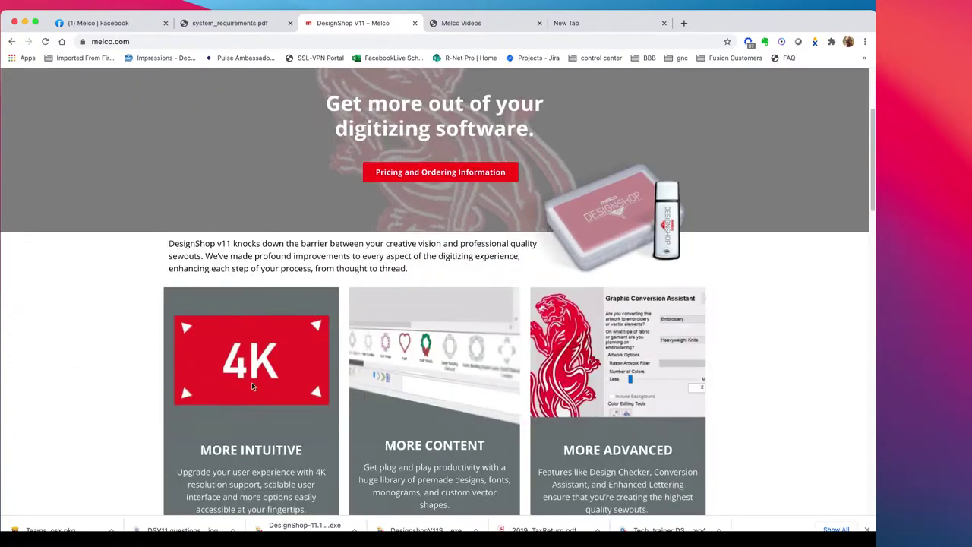
{"action": "scroll", "coordinate": [247, 364], "scroll_direction": "down", "scroll_amount": 1}
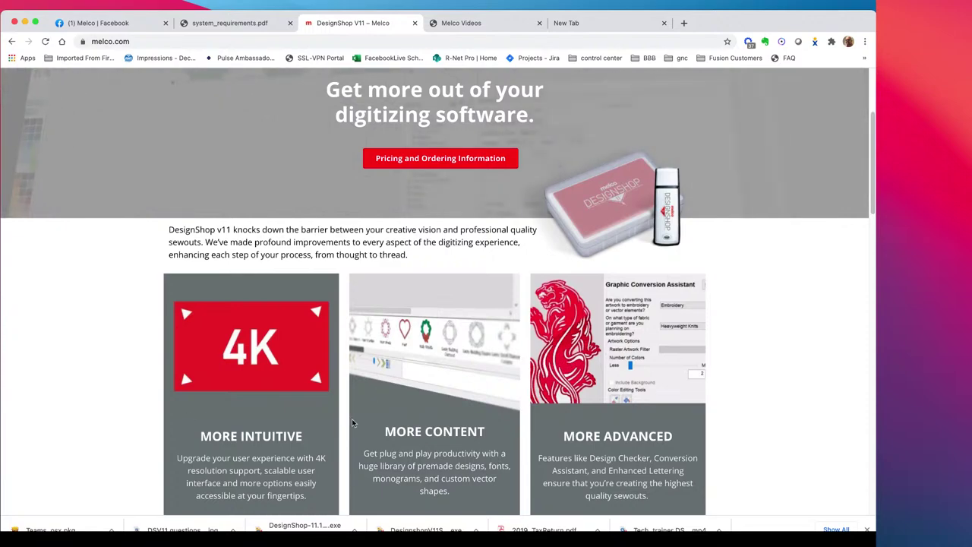
{"action": "scroll", "coordinate": [354, 421], "scroll_direction": "down", "scroll_amount": 3}
{"action": "scroll", "coordinate": [353, 420], "scroll_direction": "down", "scroll_amount": 5}
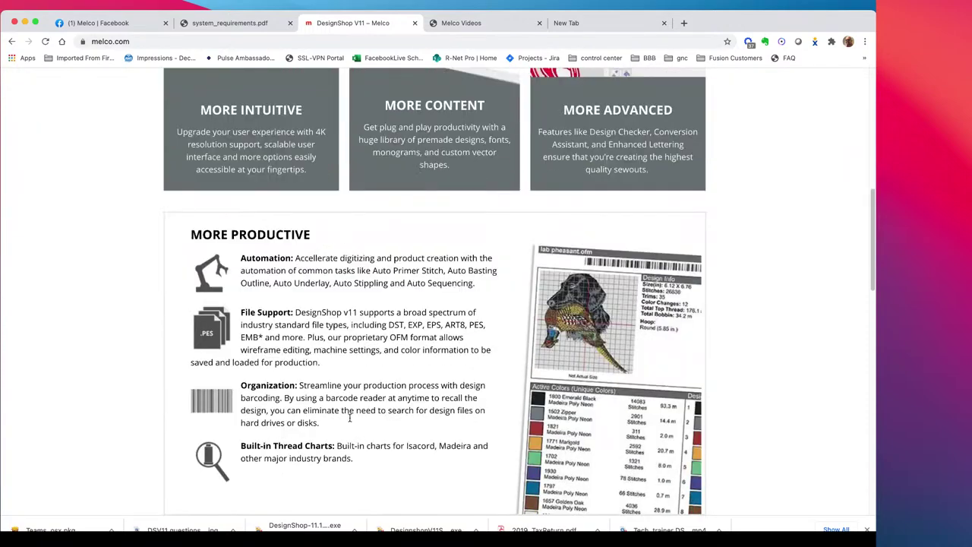
{"action": "scroll", "coordinate": [349, 416], "scroll_direction": "down", "scroll_amount": 2}
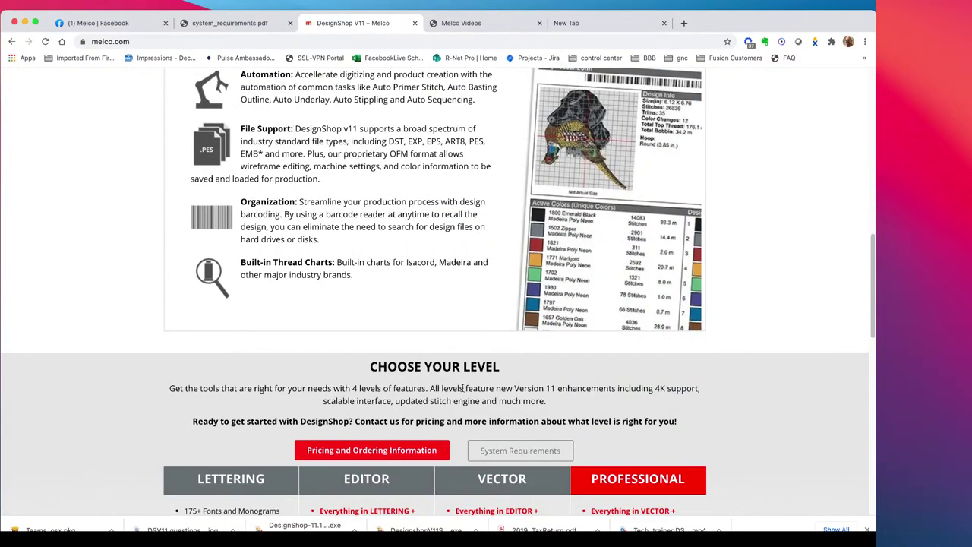
{"action": "scroll", "coordinate": [357, 424], "scroll_direction": "down", "scroll_amount": 2}
{"action": "scroll", "coordinate": [364, 431], "scroll_direction": "down", "scroll_amount": 2}
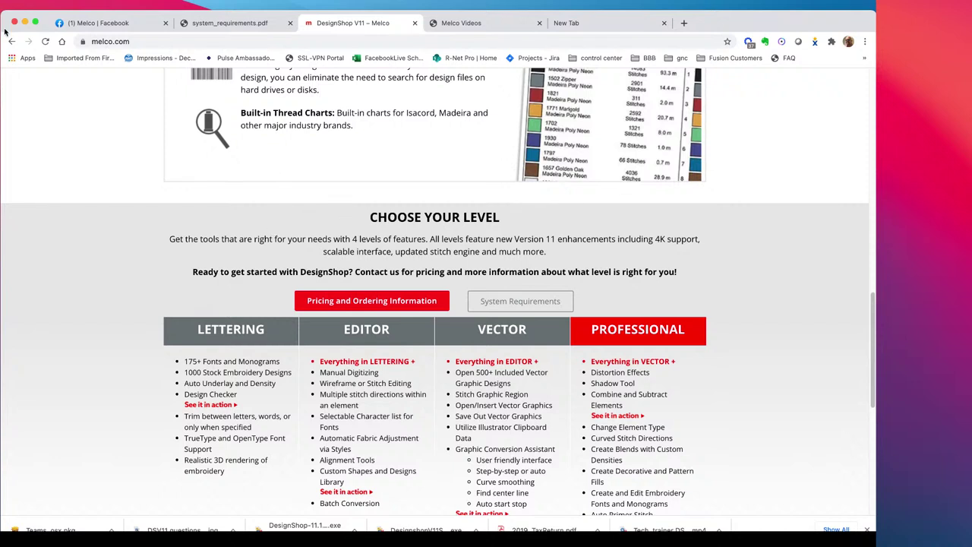
- Bring the Windows virtual machine running DesignShop Vector to the front, nudging its window right
{"action": "key", "text": "super+Tab"}
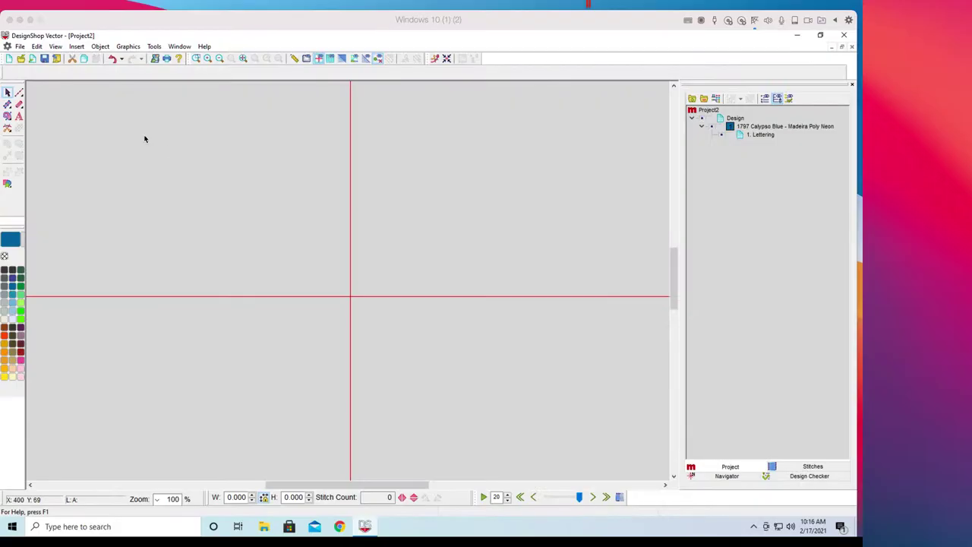
{"action": "left_click", "coordinate": [146, 83]}
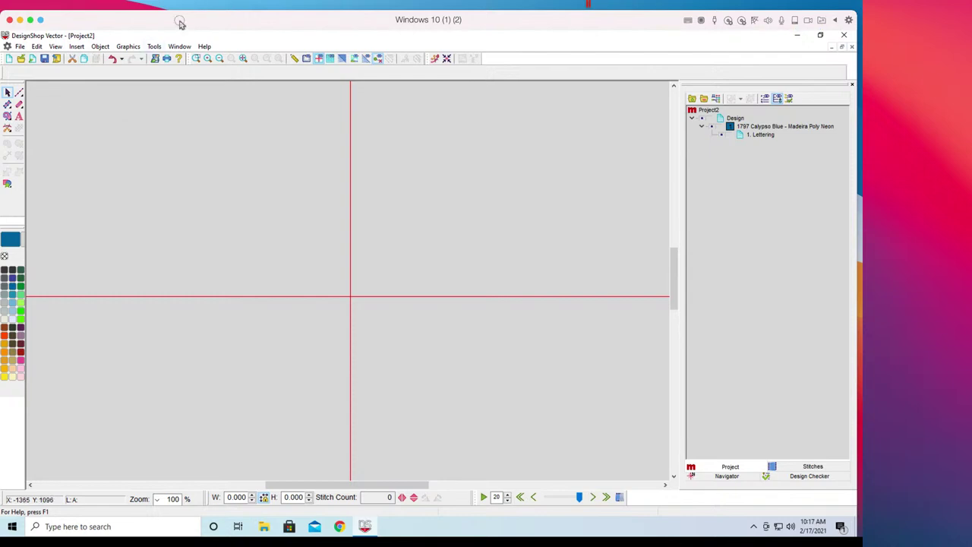
{"action": "mouse_move", "coordinate": [180, 24]}
{"action": "left_mouse_down"}
{"action": "mouse_move", "coordinate": [215, 26]}
{"action": "mouse_move", "coordinate": [184, 24]}
{"action": "left_mouse_up"}
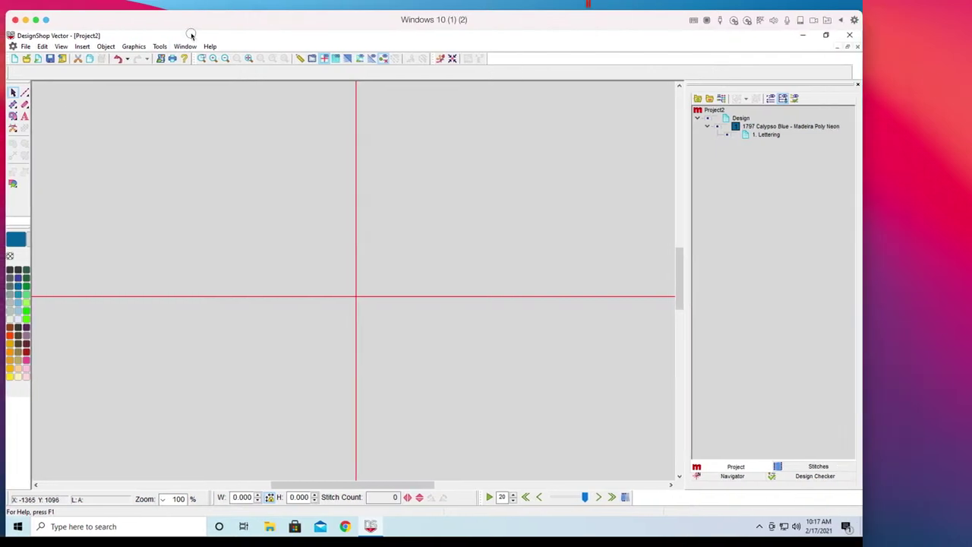
- Place a new lettering element on the Project2 canvas and open its Object Properties
{"action": "left_click", "coordinate": [26, 120]}
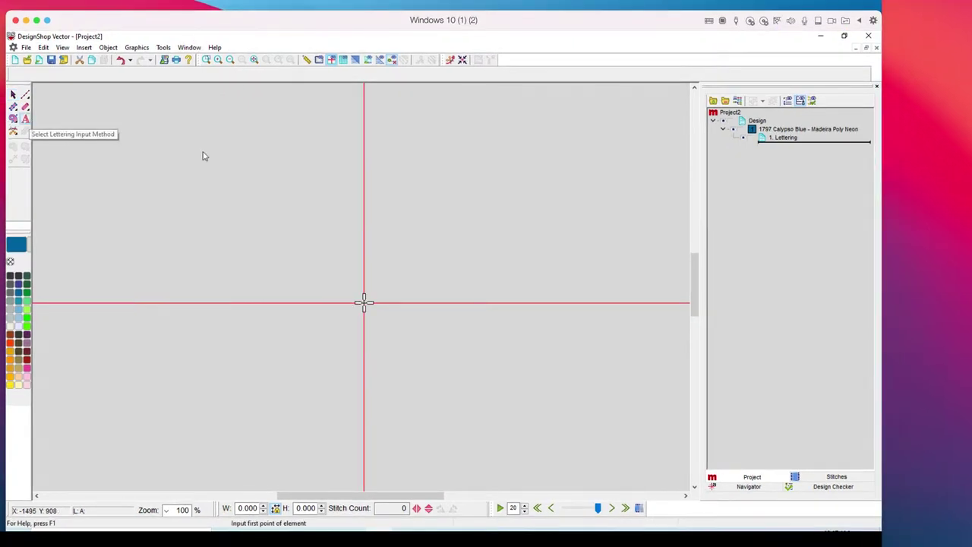
{"action": "left_click", "coordinate": [234, 212]}
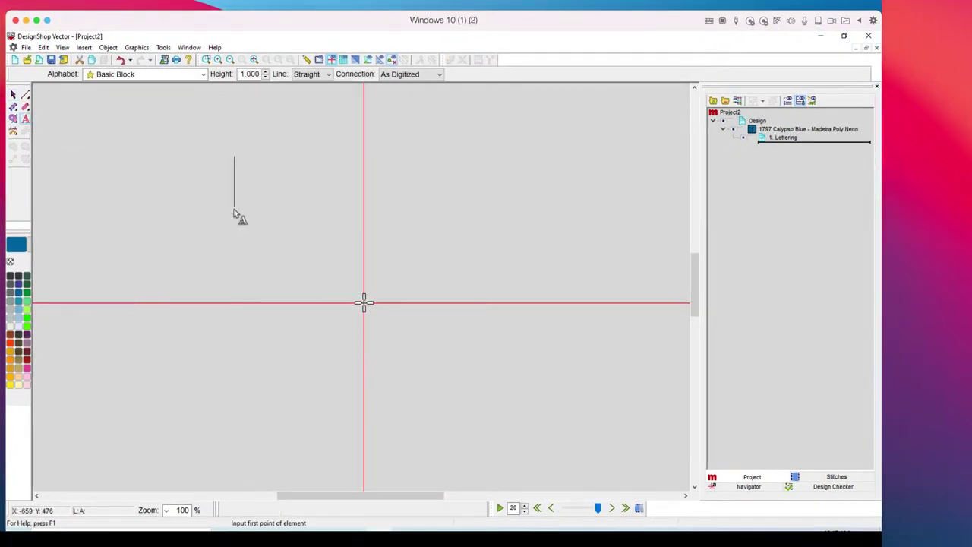
{"action": "double_click", "coordinate": [234, 213]}
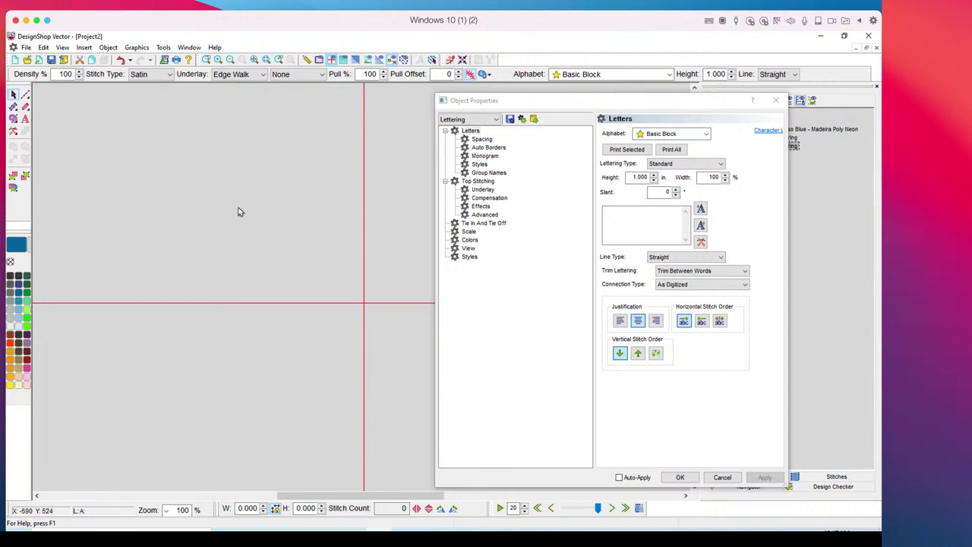
- Enter 'Melco Embroidery' as Basic Block lettering, keep Trim Between Words, and apply it
{"action": "left_click", "coordinate": [620, 219]}
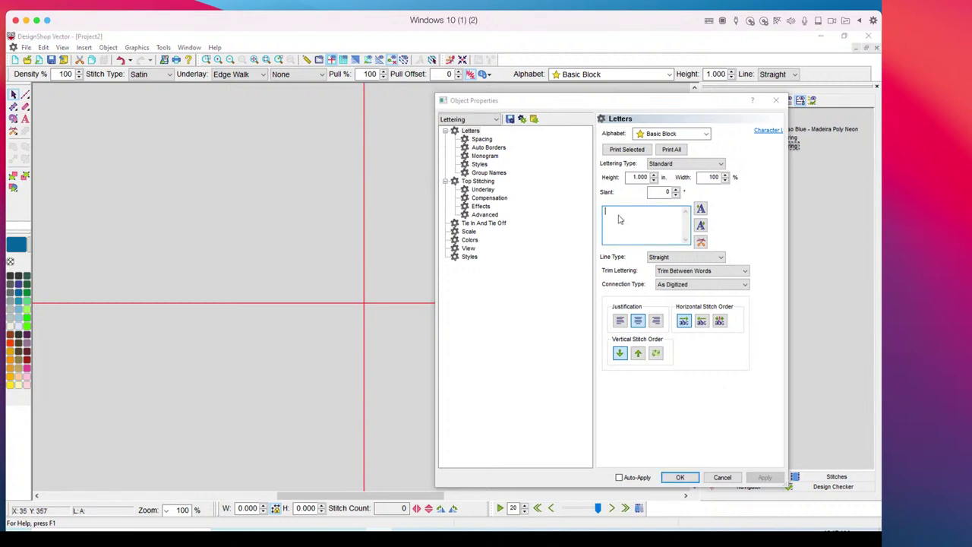
{"action": "type", "text": "Melco E"}
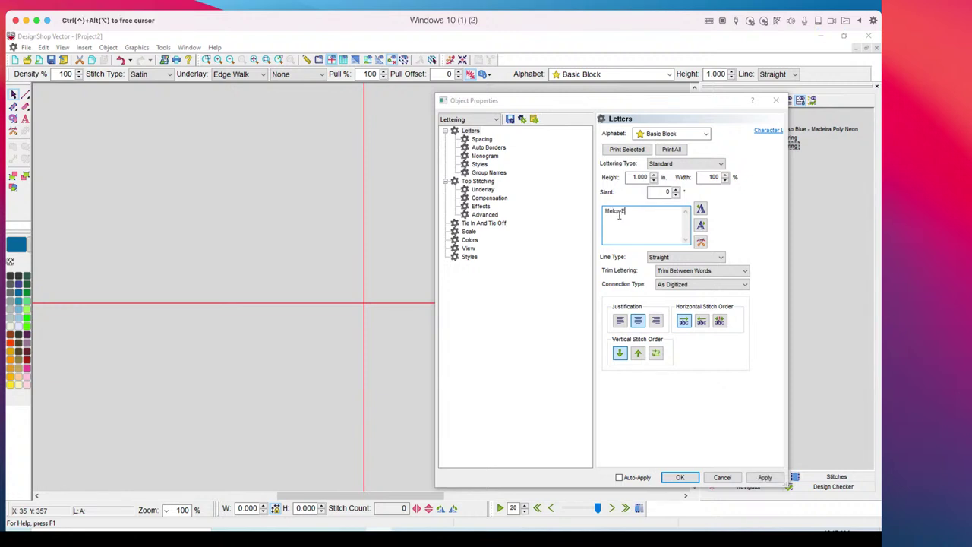
{"action": "type", "text": "mbroidery"}
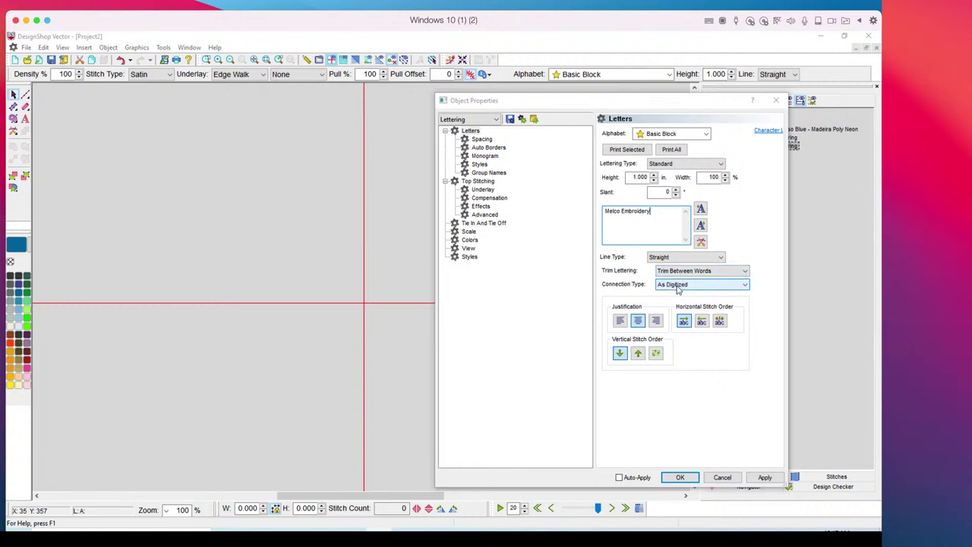
{"action": "left_click", "coordinate": [678, 272]}
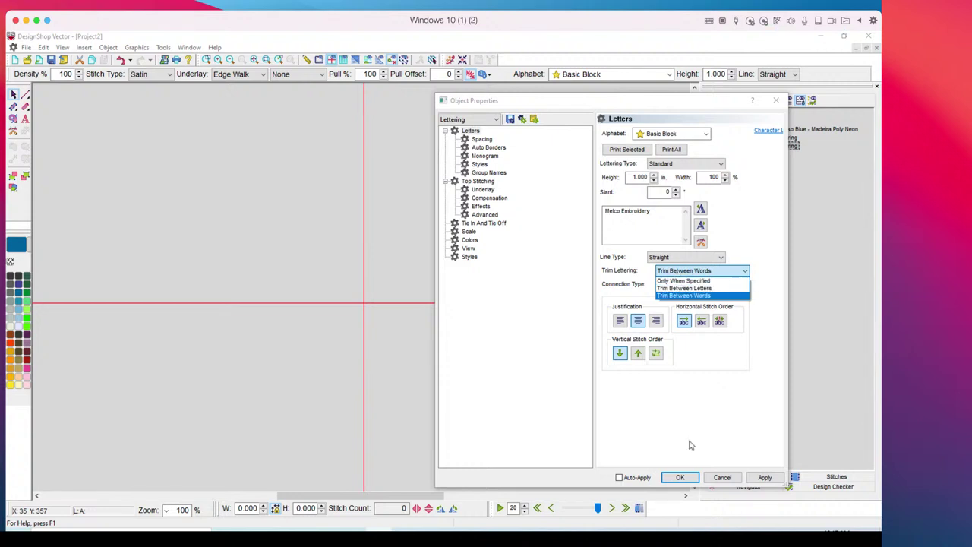
{"action": "left_click", "coordinate": [693, 477]}
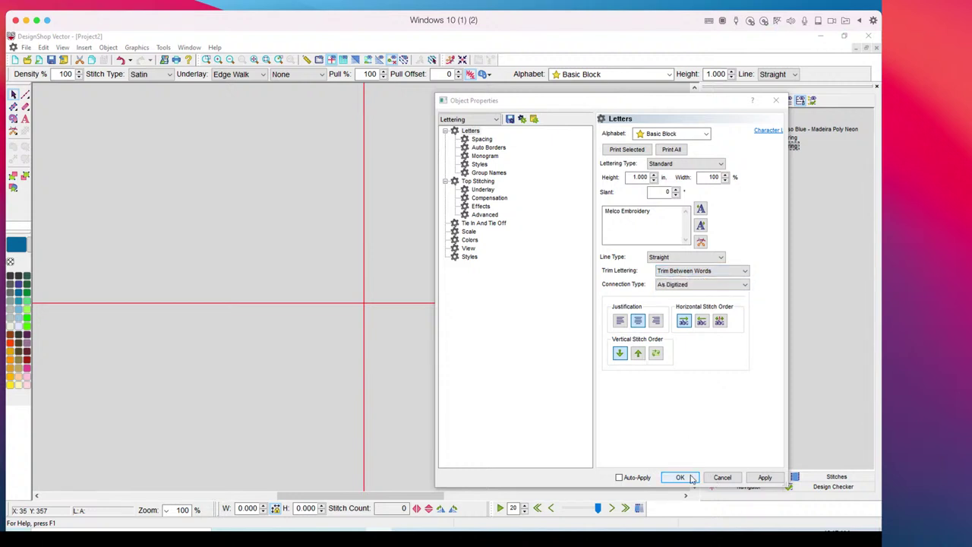
{"action": "left_click", "coordinate": [689, 478]}
{"action": "left_click", "coordinate": [679, 481]}
{"action": "left_click", "coordinate": [681, 477]}
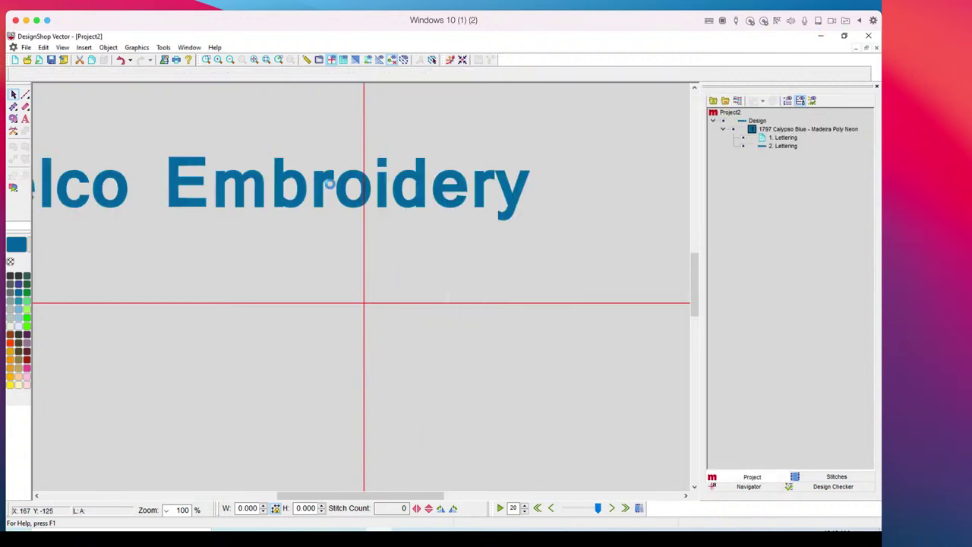
- Select the 'Melco Embroidery' lettering, open its Object Properties, and show the Trim Lettering options
{"action": "left_click_drag", "start_coordinate": [283, 199], "coordinate": [382, 224]}
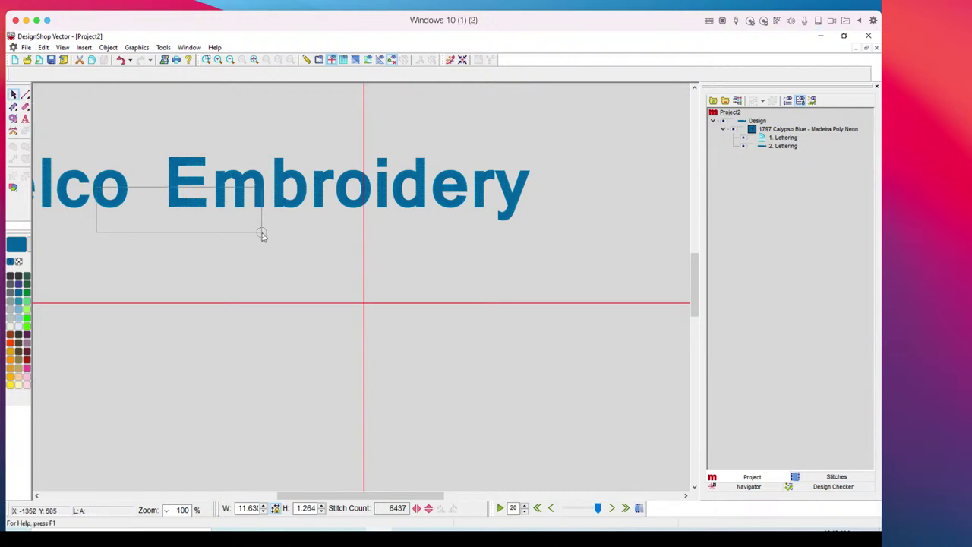
{"action": "double_click", "coordinate": [332, 182]}
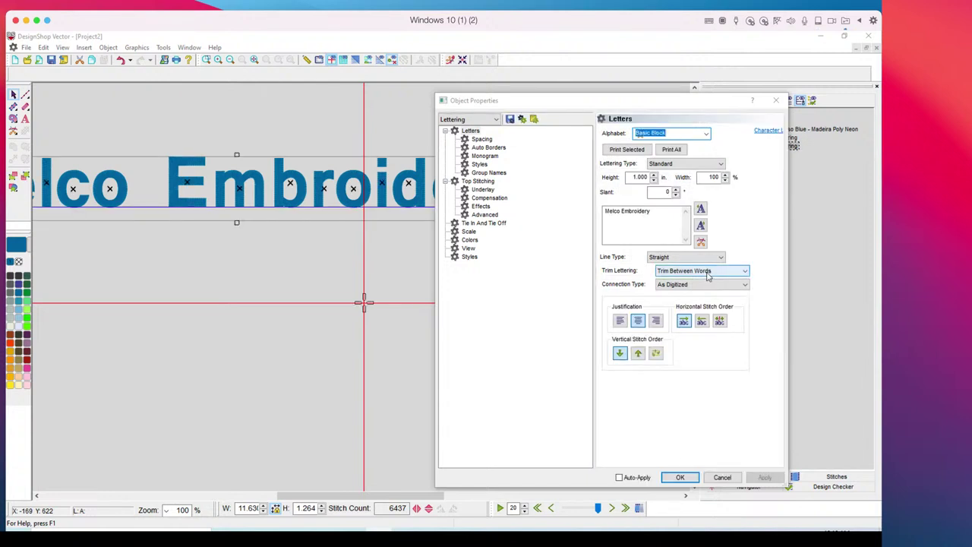
{"action": "left_click", "coordinate": [744, 273]}
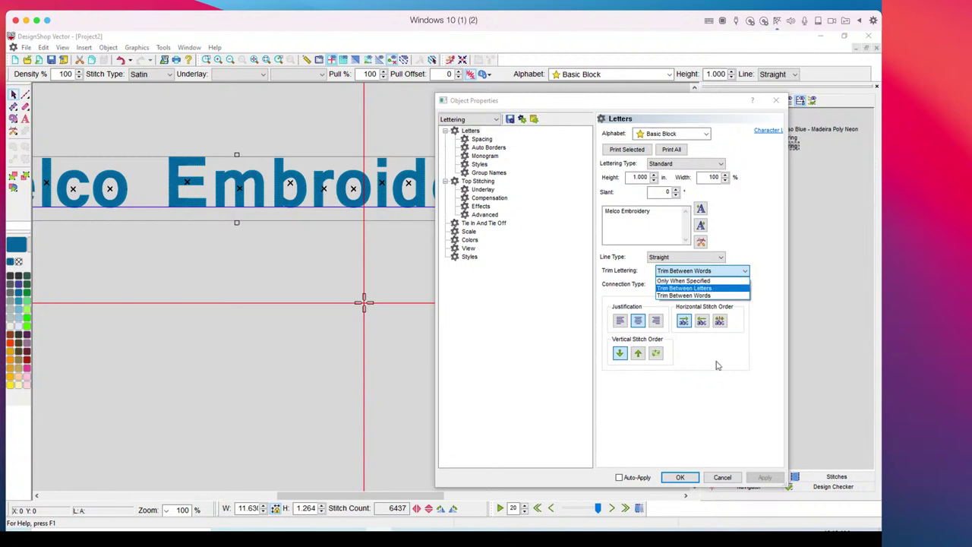
- Keep Trim Between Words, switch to the 'Hawk sample for the design checker' design, and close the lettering properties
{"action": "left_click", "coordinate": [716, 477]}
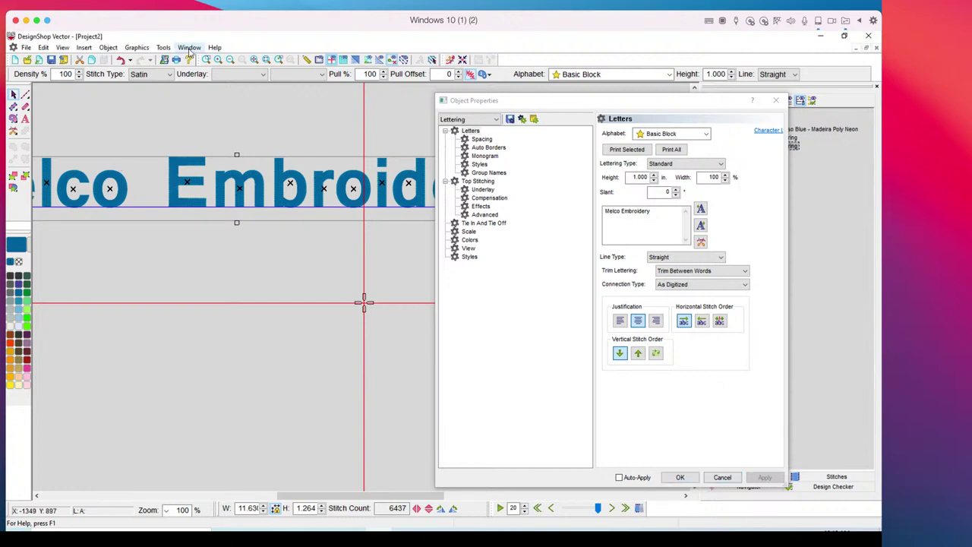
{"action": "left_click", "coordinate": [190, 47]}
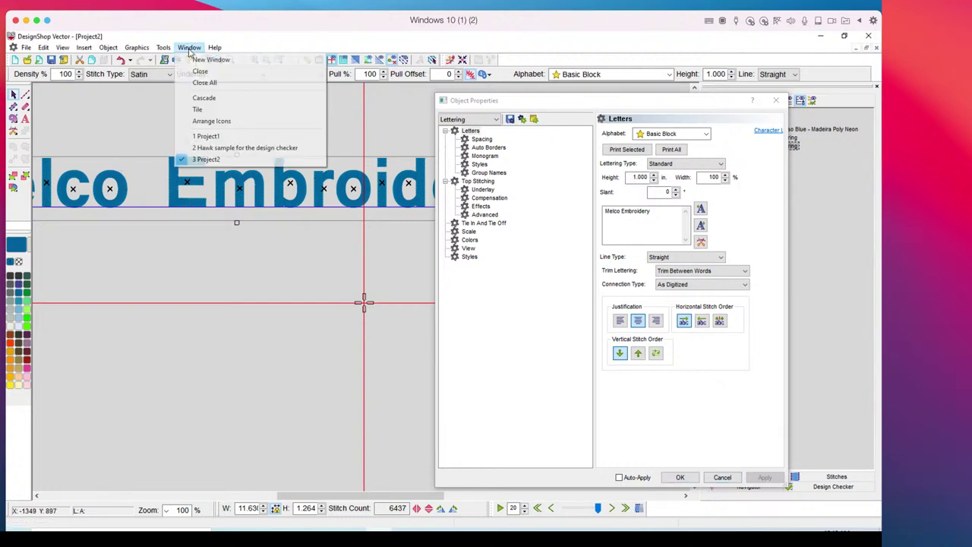
{"action": "left_click", "coordinate": [240, 149]}
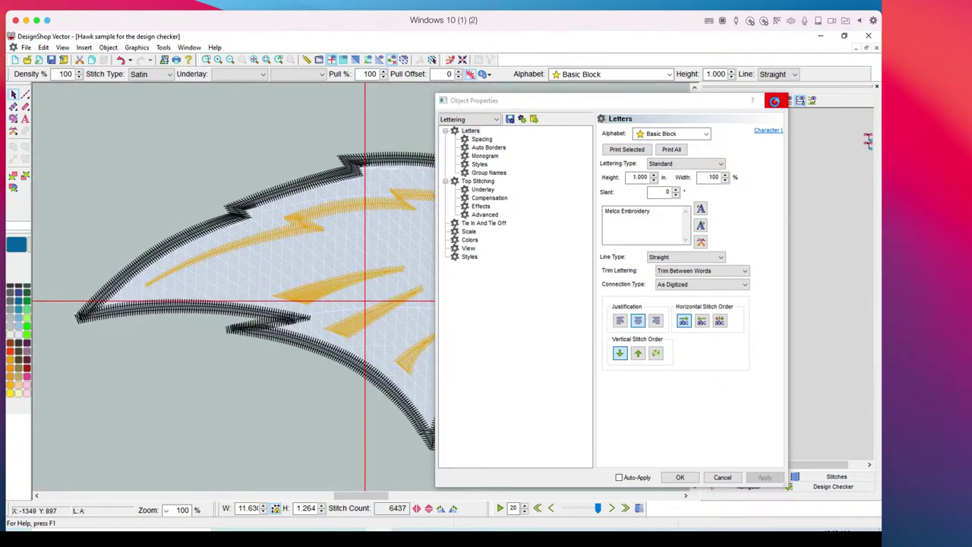
{"action": "left_click", "coordinate": [775, 100]}
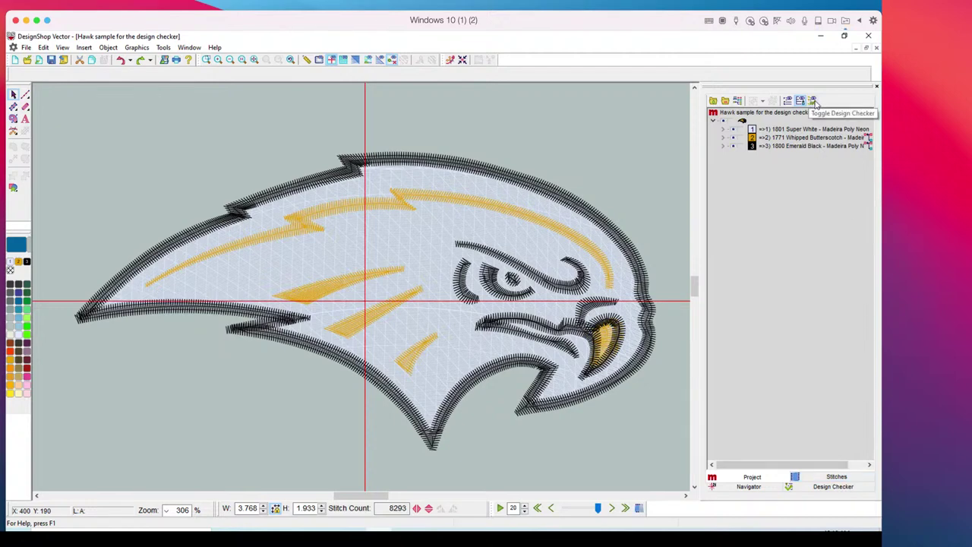
- Show the Design Checker's hawk issues, such as no underlay and no tie off stitches
{"action": "left_click", "coordinate": [828, 487]}
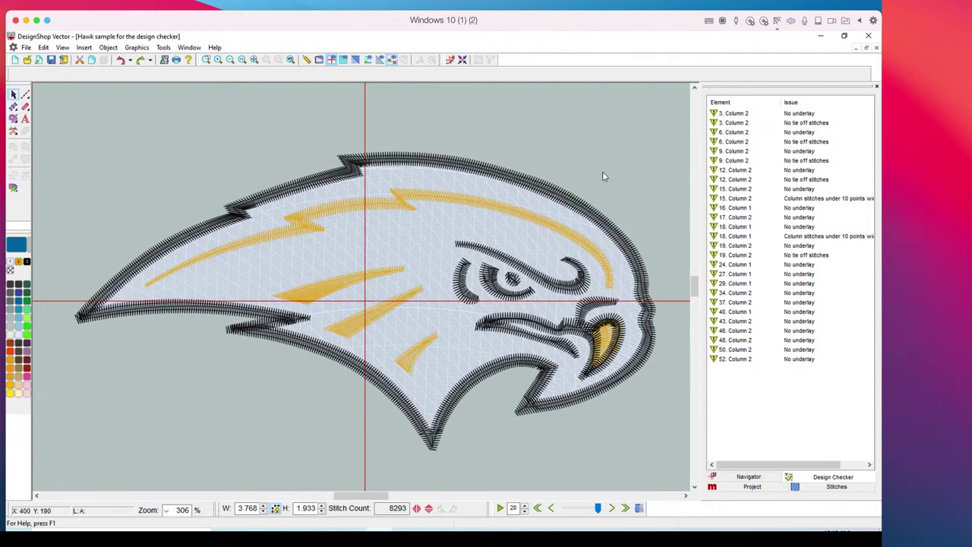
- Review the Design Checker page in Tools > Options, then cancel without changing anything
{"action": "left_click", "coordinate": [164, 48]}
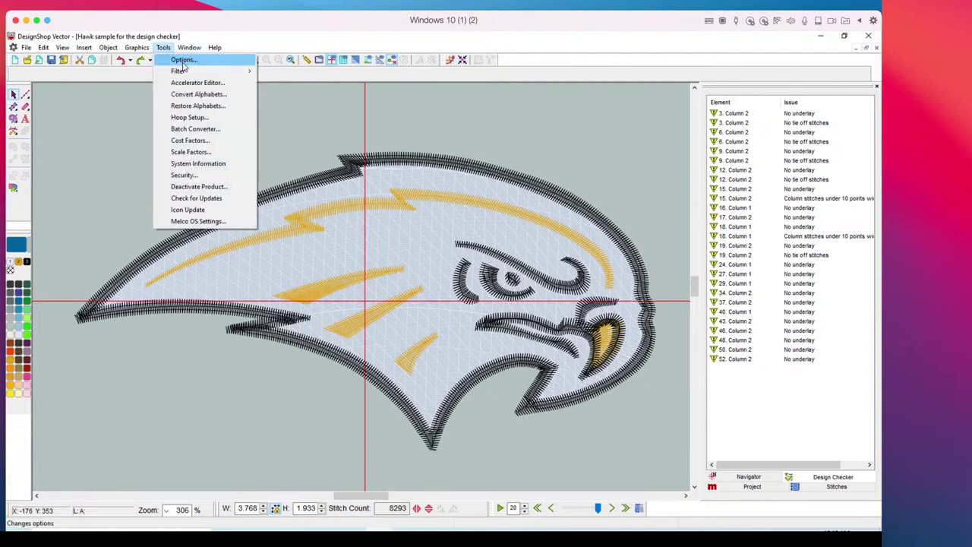
{"action": "left_click", "coordinate": [183, 60]}
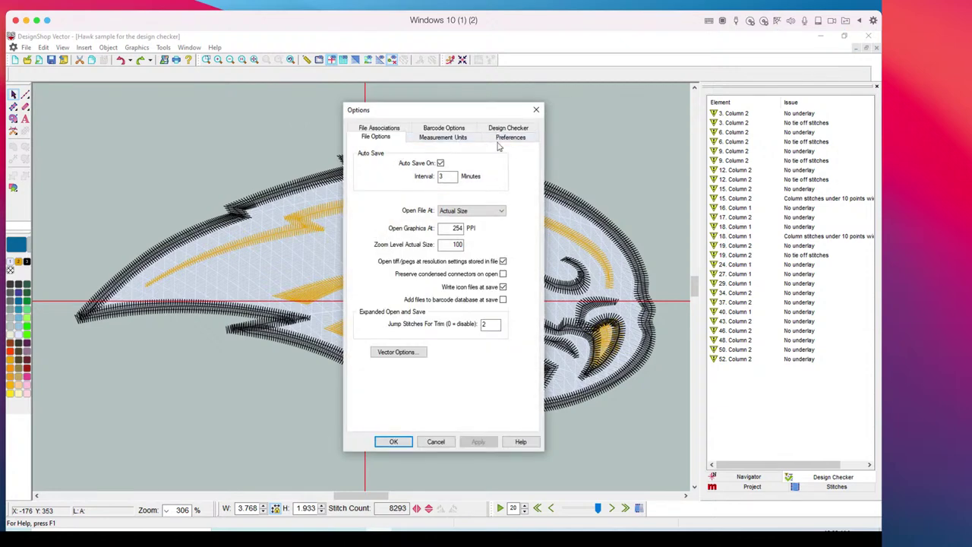
{"action": "left_click", "coordinate": [508, 129]}
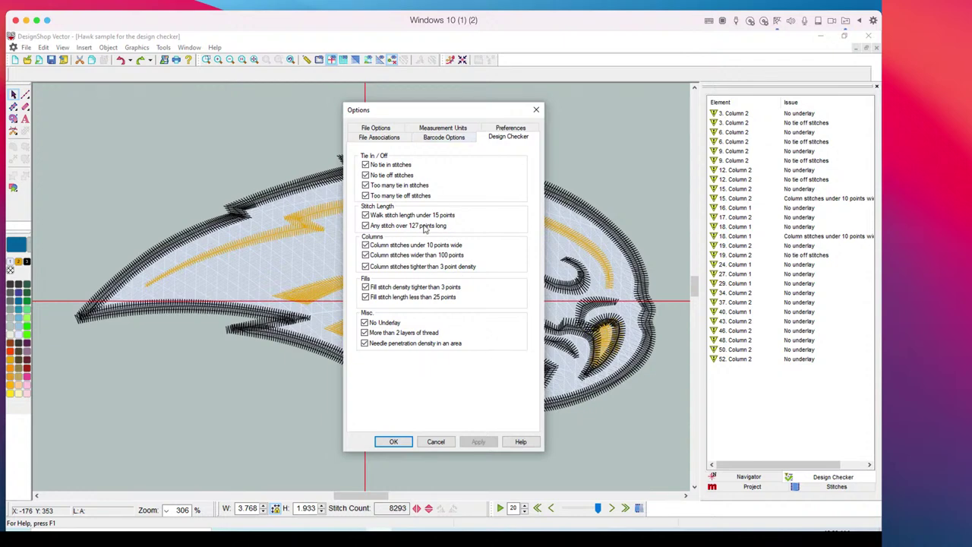
{"action": "left_click", "coordinate": [430, 444]}
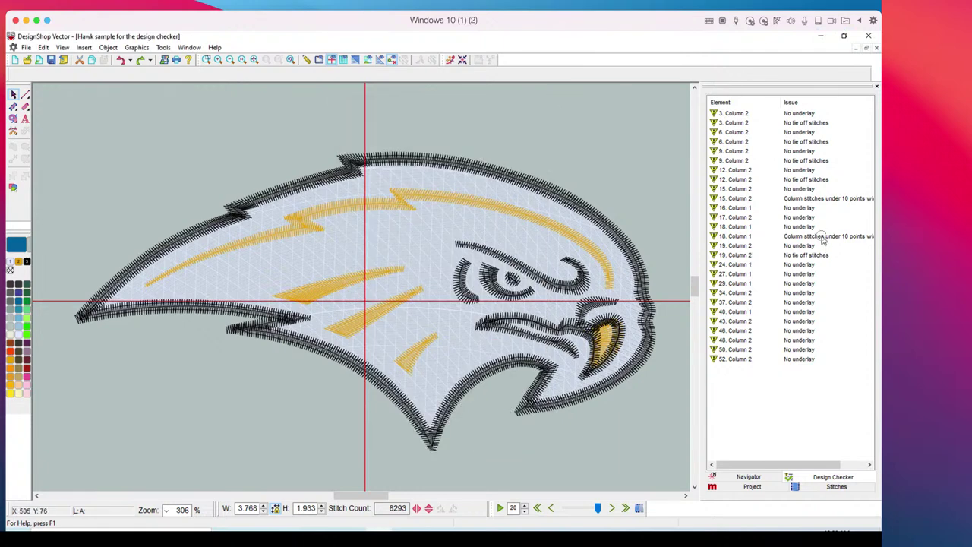
- Zoom tightly on flagged element 18. Column 1, then select the 6. Column 2 warning
{"action": "left_click", "coordinate": [824, 240]}
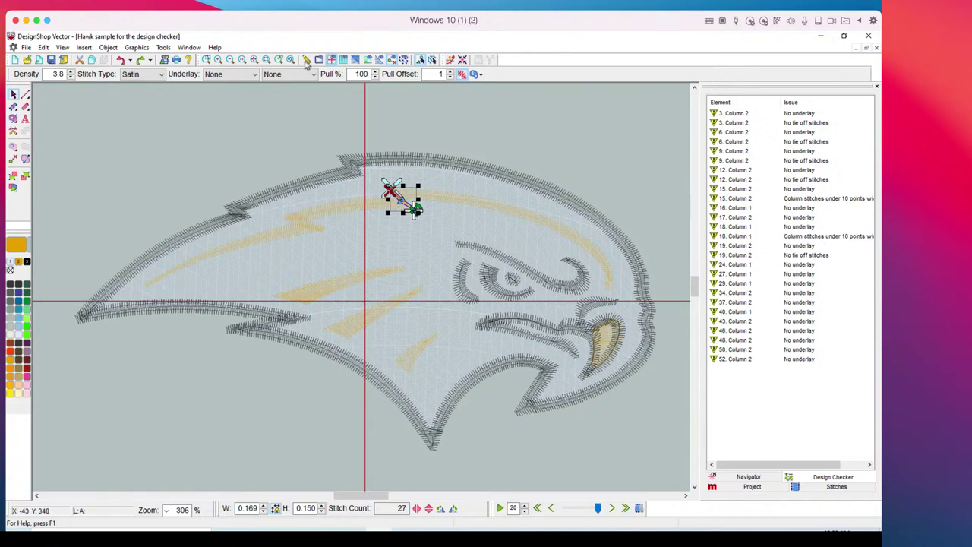
{"action": "left_click", "coordinate": [206, 59]}
{"action": "left_click_drag", "start_coordinate": [376, 172], "coordinate": [420, 225]}
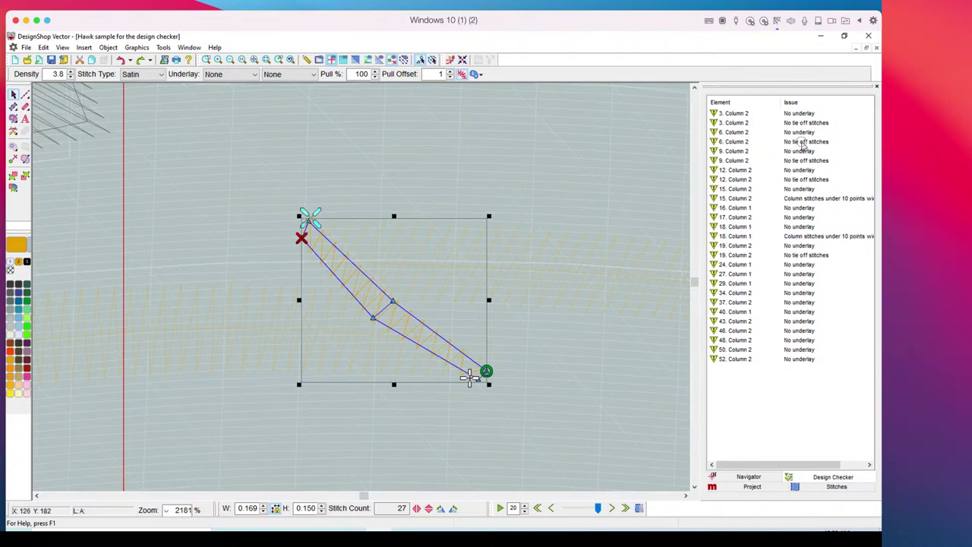
{"action": "left_click", "coordinate": [803, 143]}
- Turn on Tie In and Tie Off for element 6. Column 2, apply, and close its properties
{"action": "double_click", "coordinate": [803, 144]}
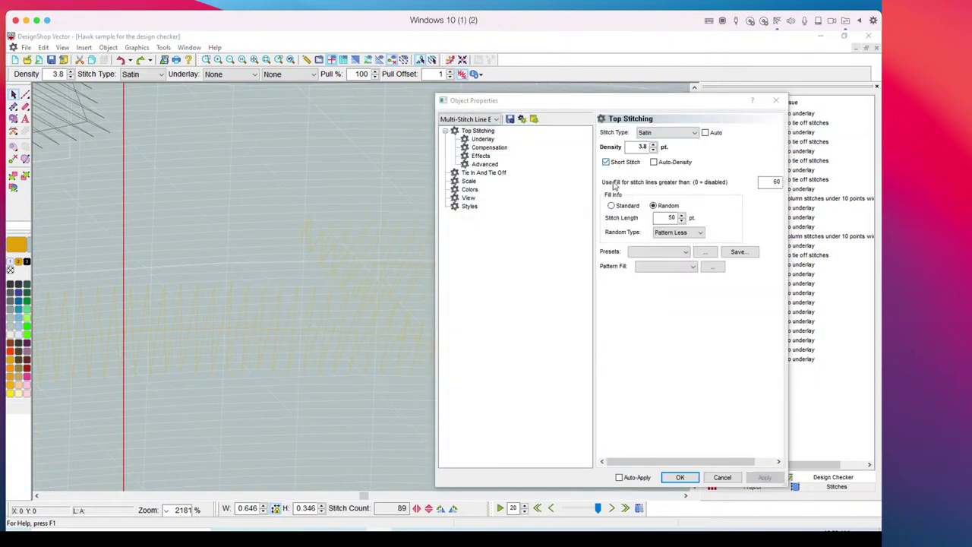
{"action": "left_click", "coordinate": [490, 173]}
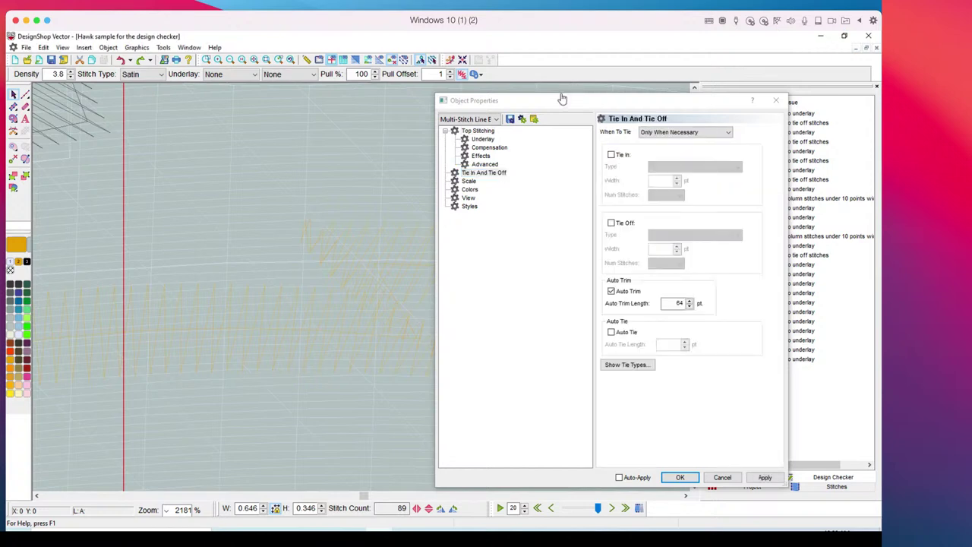
{"action": "left_click_drag", "start_coordinate": [560, 99], "coordinate": [450, 92]}
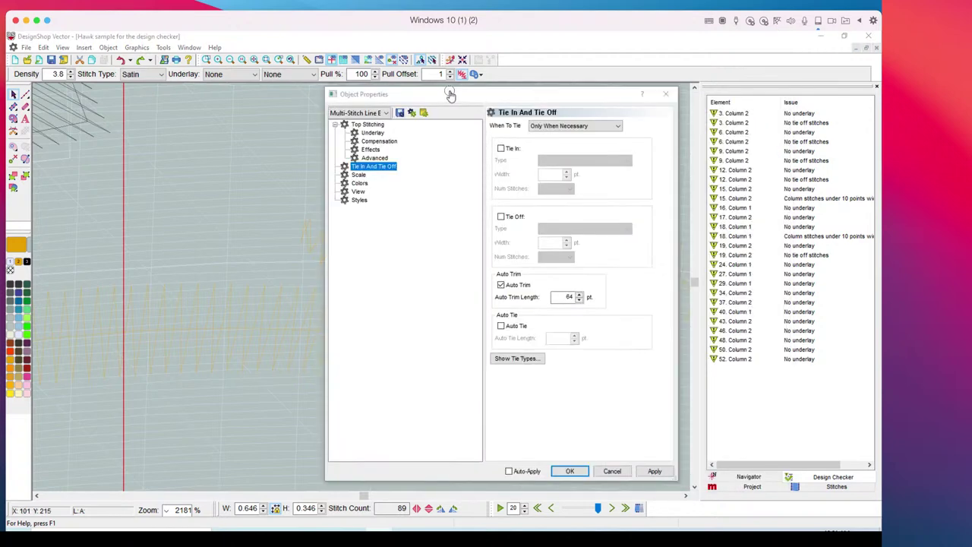
{"action": "left_click", "coordinate": [502, 149]}
{"action": "left_click", "coordinate": [502, 217]}
{"action": "left_click", "coordinate": [649, 474]}
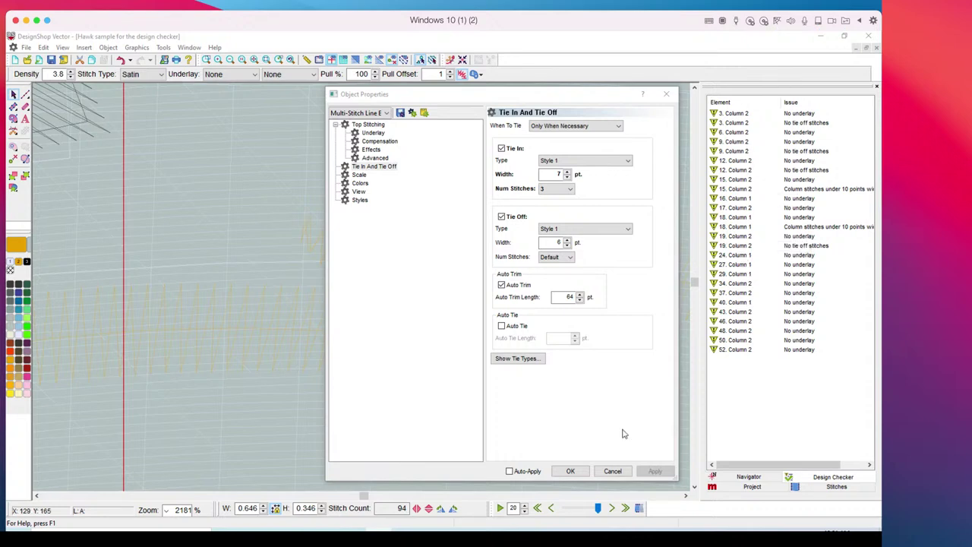
{"action": "left_click", "coordinate": [616, 471]}
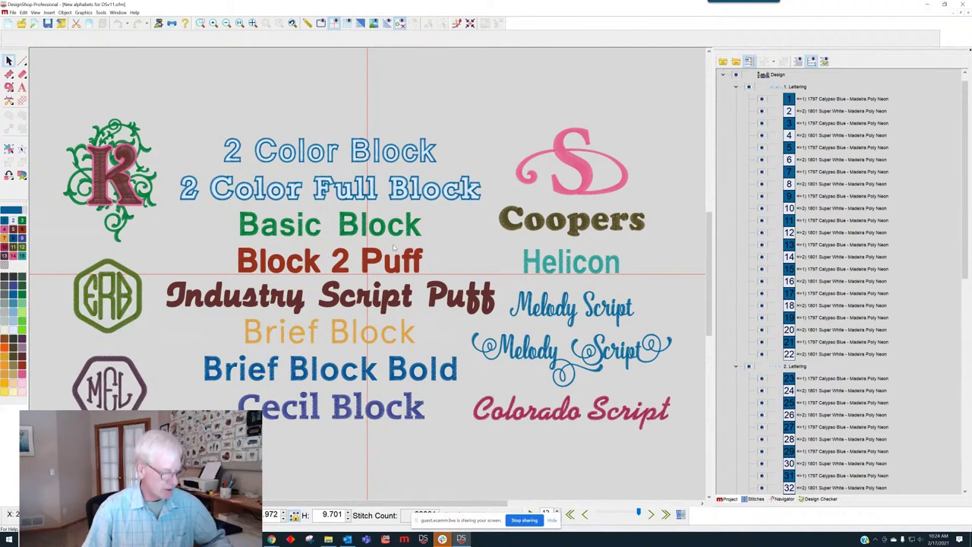
- Zoom and pan across the alphabet sampler to inspect the stitches near the Melody Script lettering
{"action": "scroll", "coordinate": [395, 249], "scroll_direction": "up", "scroll_amount": 6}
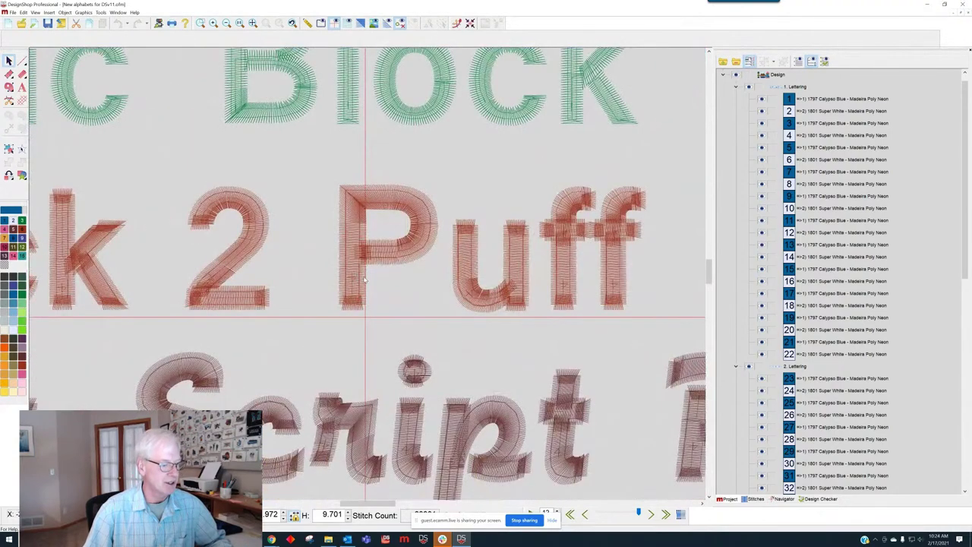
{"action": "scroll", "coordinate": [455, 250], "scroll_direction": "down", "scroll_amount": 1}
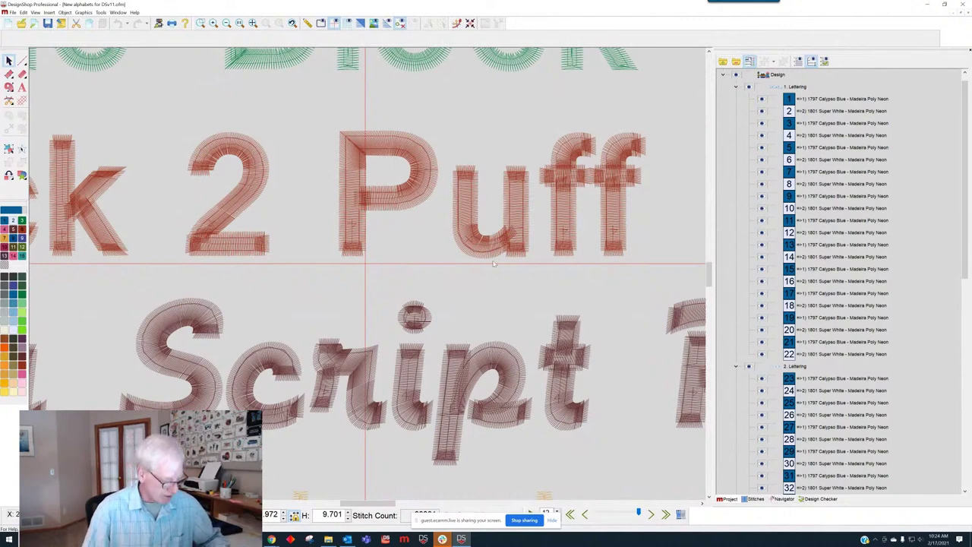
{"action": "scroll", "coordinate": [405, 290], "scroll_direction": "down", "scroll_amount": 5}
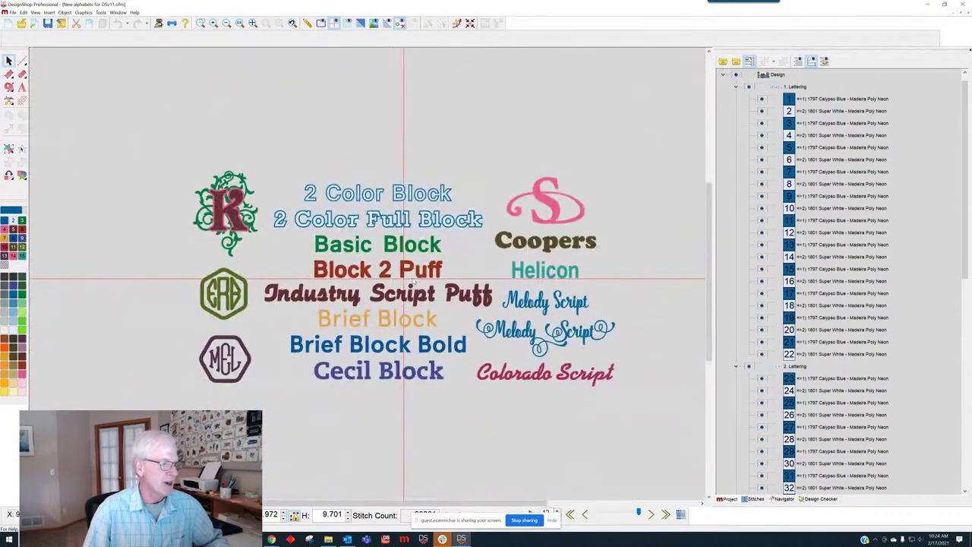
{"action": "scroll", "coordinate": [414, 280], "scroll_direction": "up", "scroll_amount": 1}
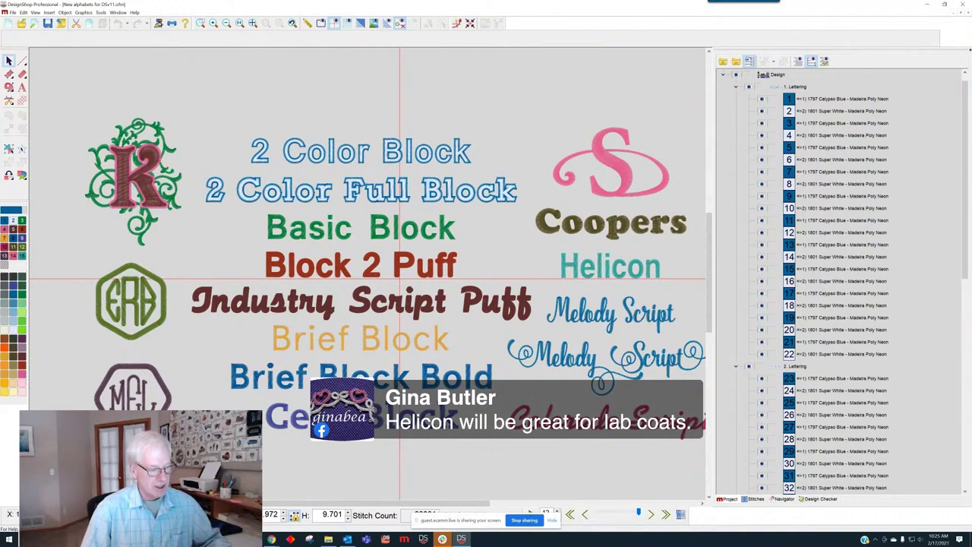
{"action": "left_click_drag", "start_coordinate": [400, 278], "coordinate": [319, 278]}
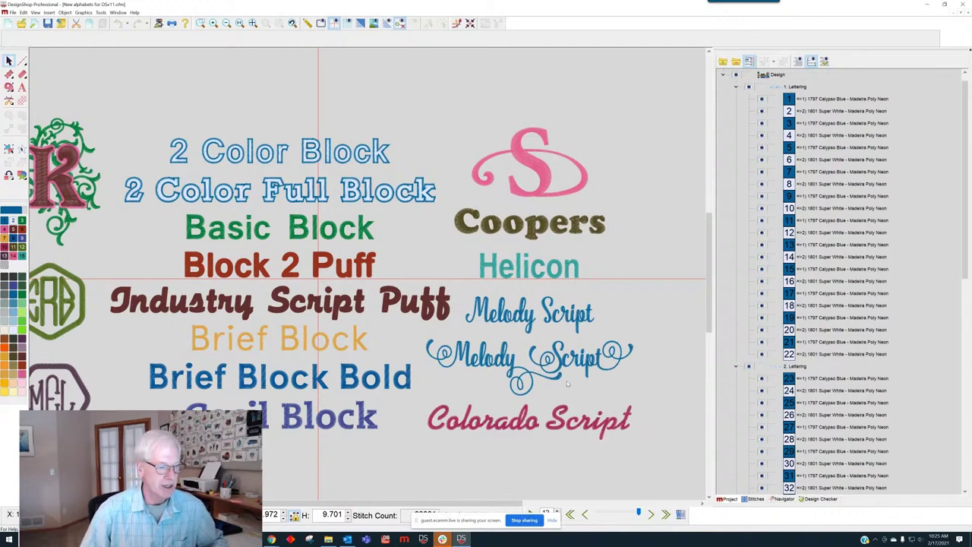
{"action": "scroll", "coordinate": [599, 342], "scroll_direction": "up", "scroll_amount": 3}
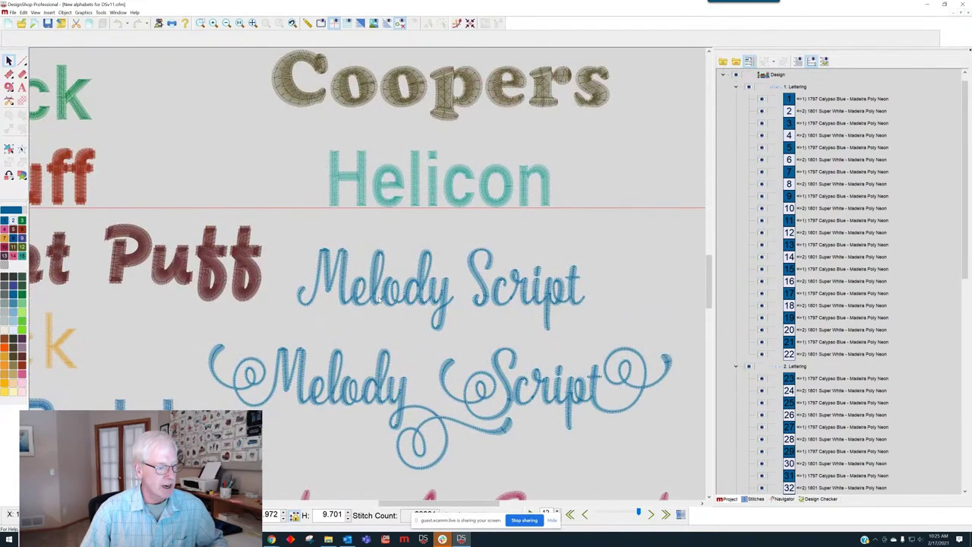
- Open the Melody Script lettering's properties, then select the swash version to show its 0.750-inch settings
{"action": "left_click", "coordinate": [536, 294]}
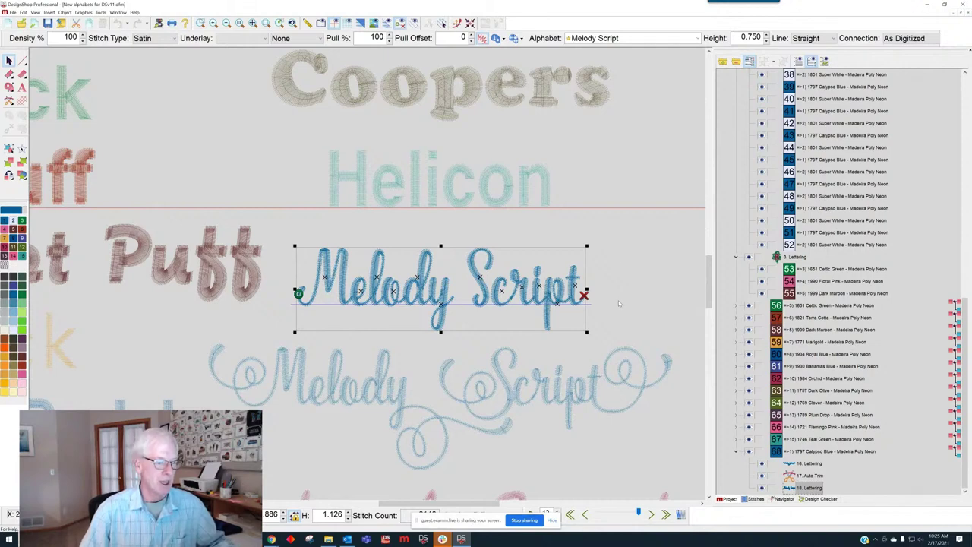
{"action": "right_click", "coordinate": [453, 270]}
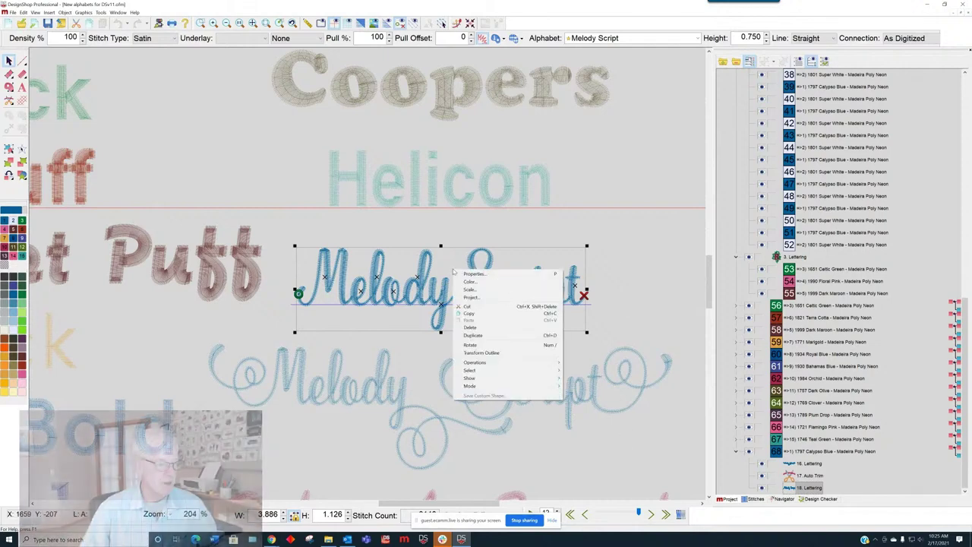
{"action": "left_click", "coordinate": [473, 274]}
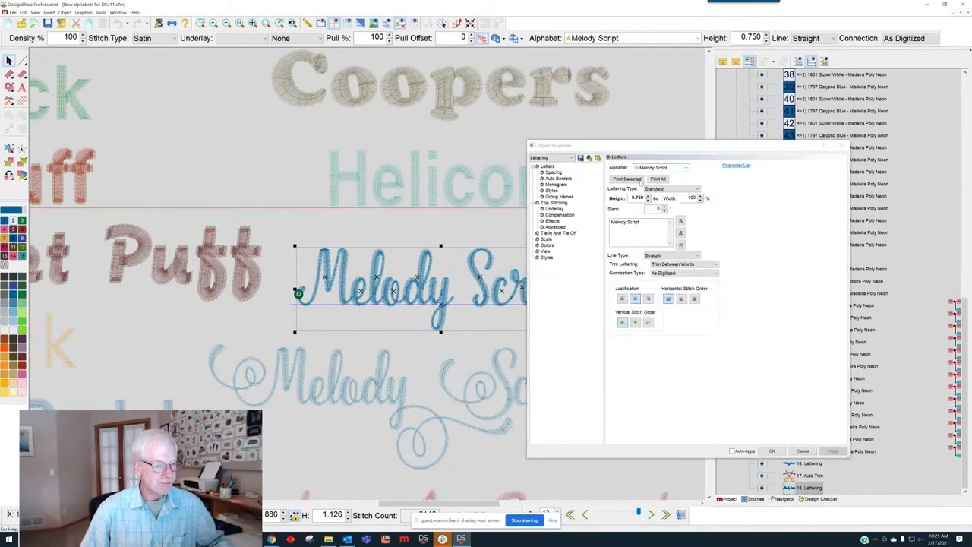
{"action": "left_click_drag", "start_coordinate": [659, 148], "coordinate": [782, 27]}
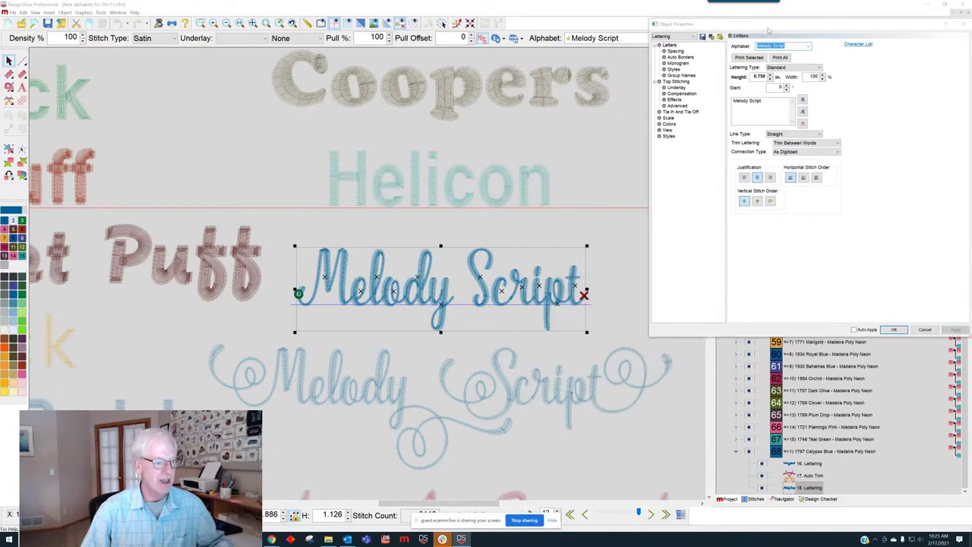
{"action": "left_click", "coordinate": [438, 363]}
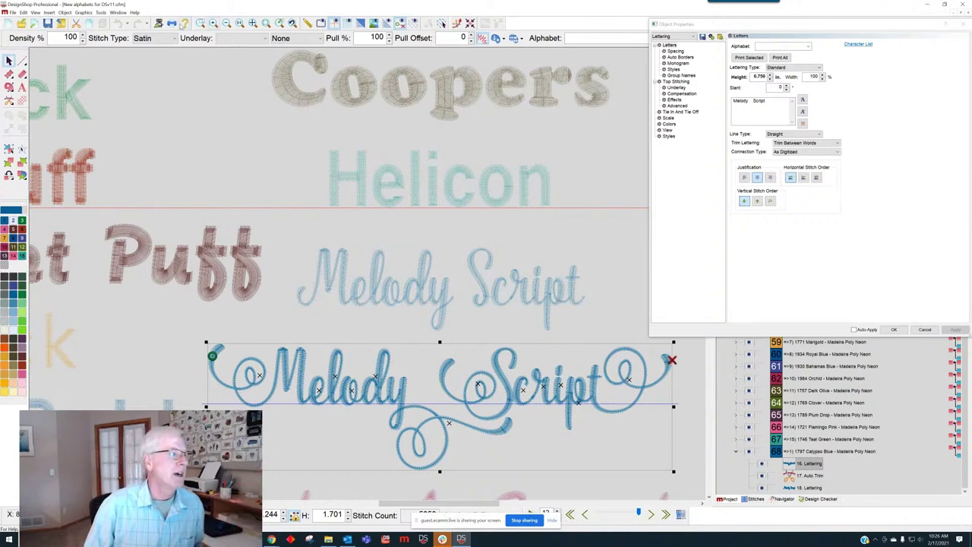
- Switch to the Redone alphabets for DSv11 design and close the empty Object Properties window
{"action": "left_click", "coordinate": [118, 13]}
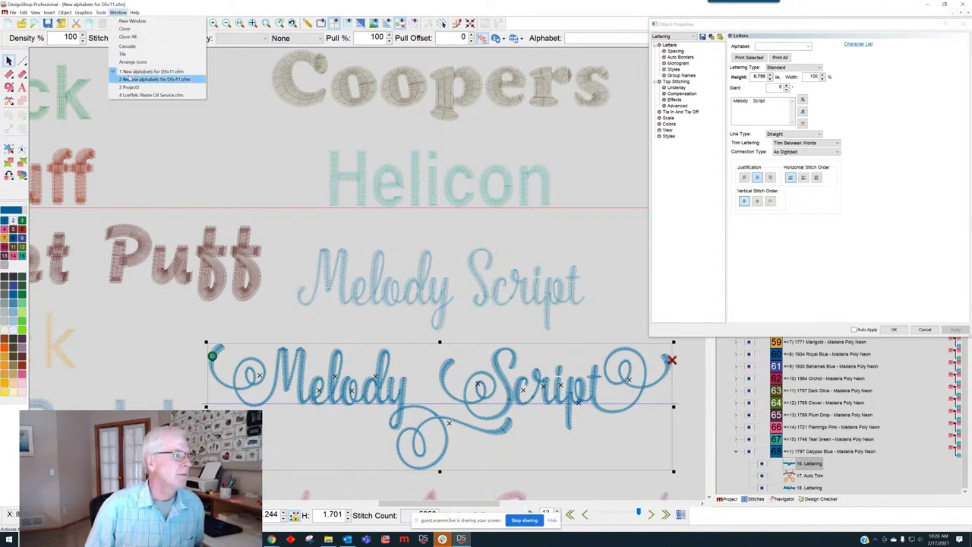
{"action": "left_click", "coordinate": [132, 79]}
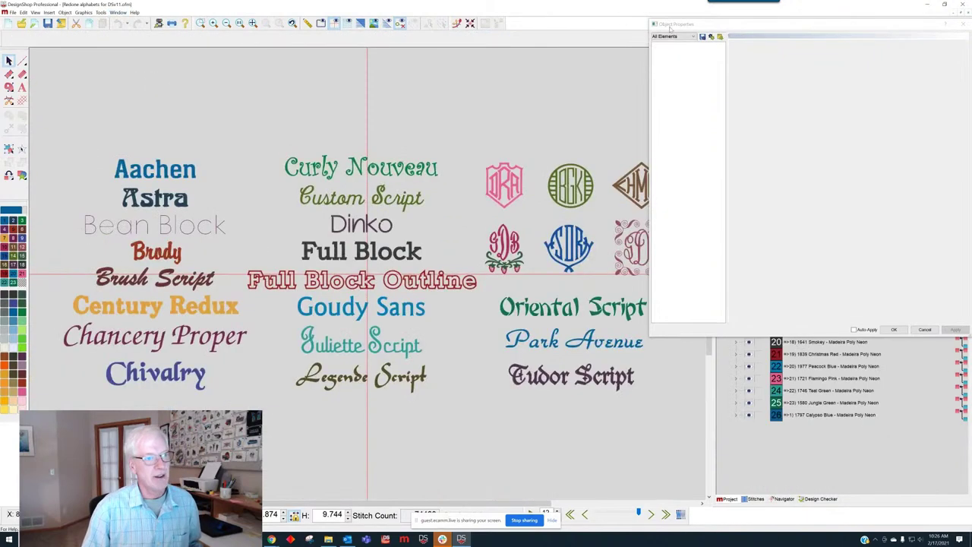
{"action": "left_click_drag", "start_coordinate": [797, 27], "coordinate": [745, 106]}
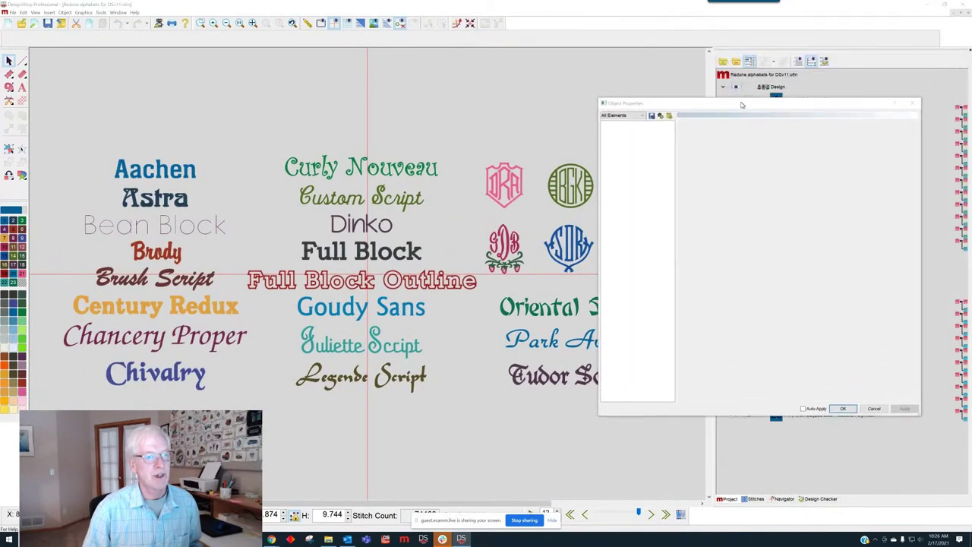
{"action": "left_click", "coordinate": [912, 102]}
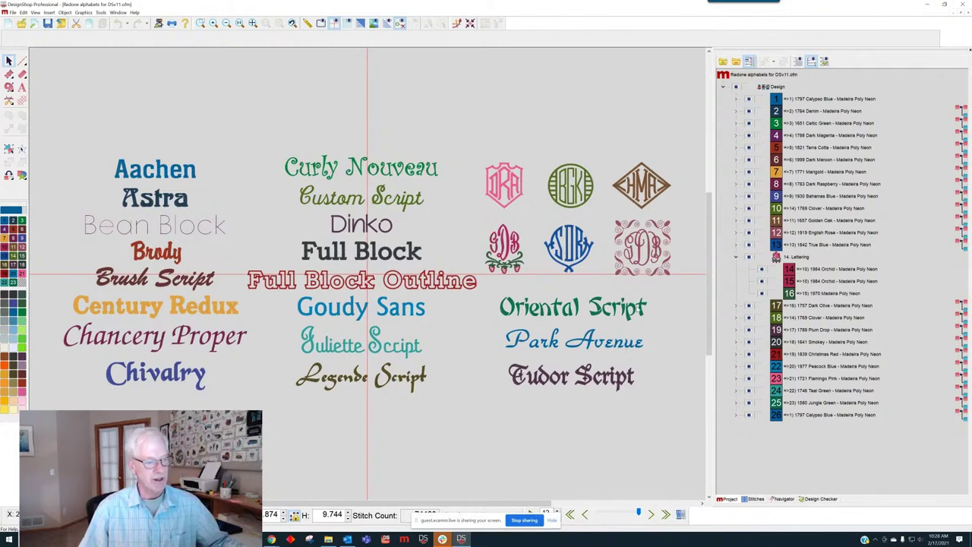
- Switch to the New alphabets for DSv11 design and zoom to fit the whole sampler
{"action": "left_click", "coordinate": [641, 308]}
{"action": "left_click", "coordinate": [660, 344]}
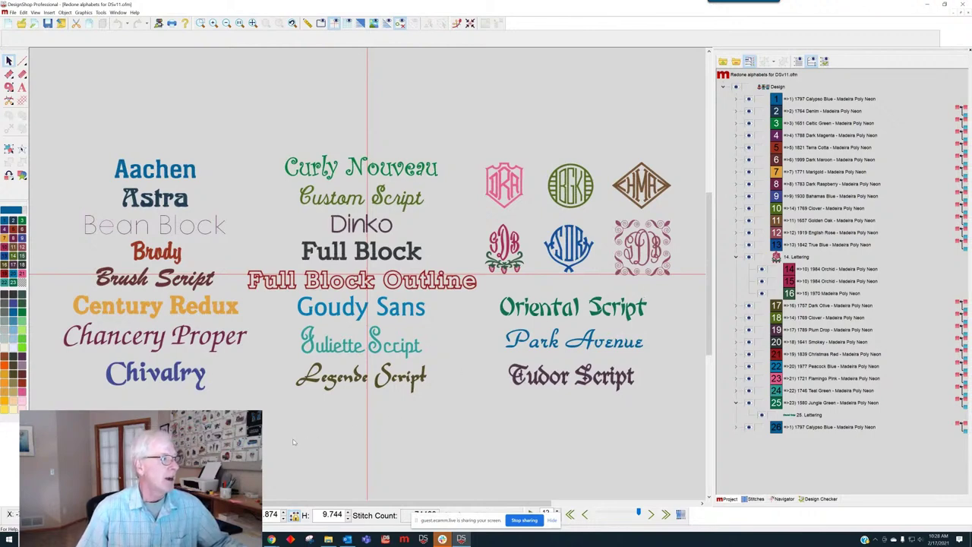
{"action": "left_click", "coordinate": [118, 12]}
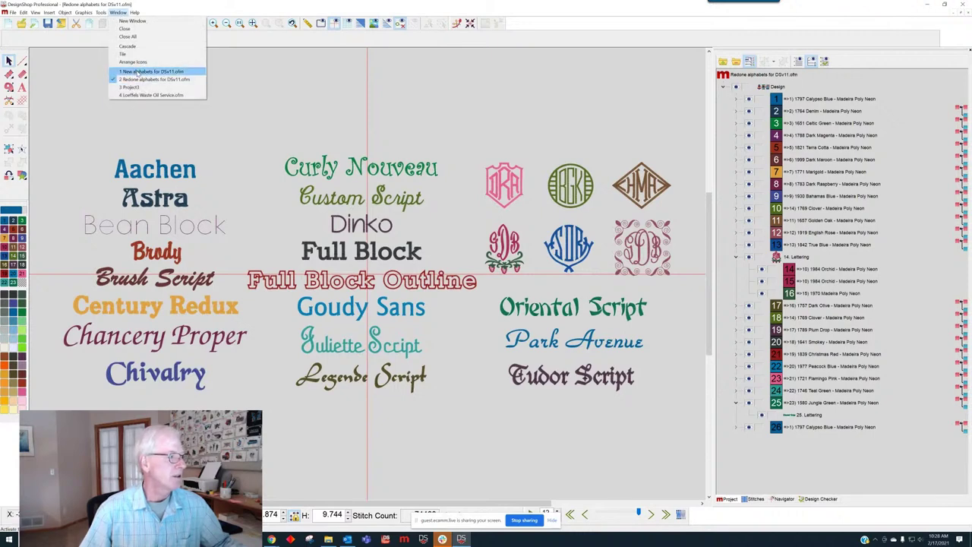
{"action": "left_click", "coordinate": [137, 71]}
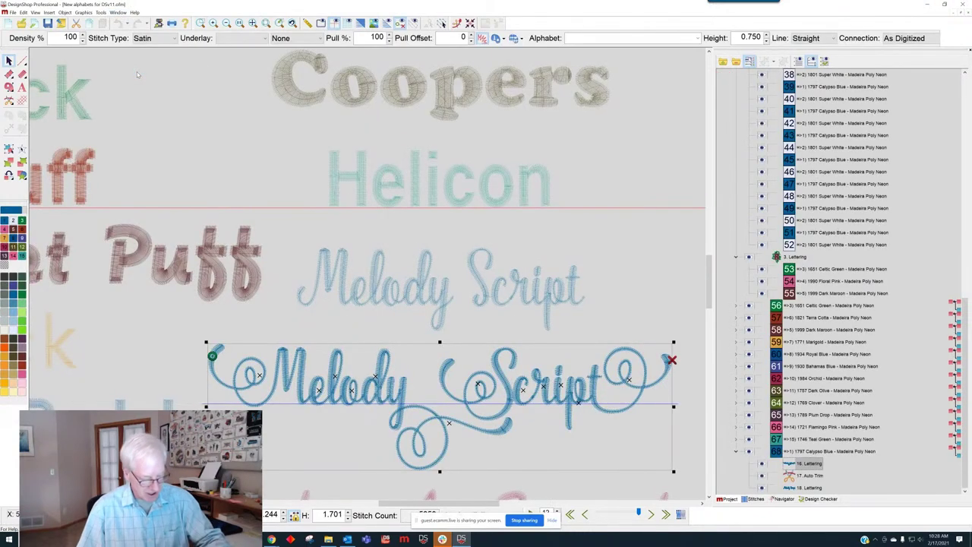
{"action": "key", "text": "ctrl+0"}
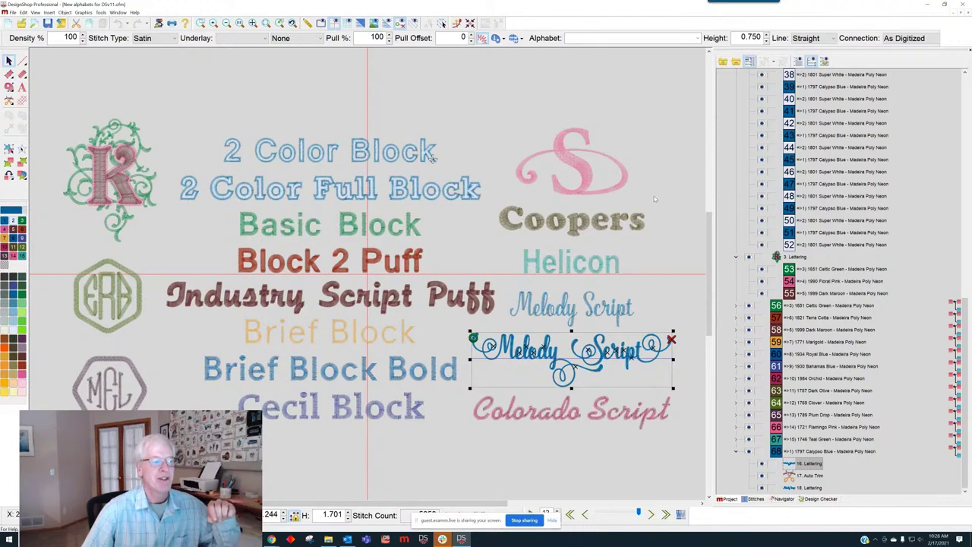
{"action": "left_click", "coordinate": [117, 12]}
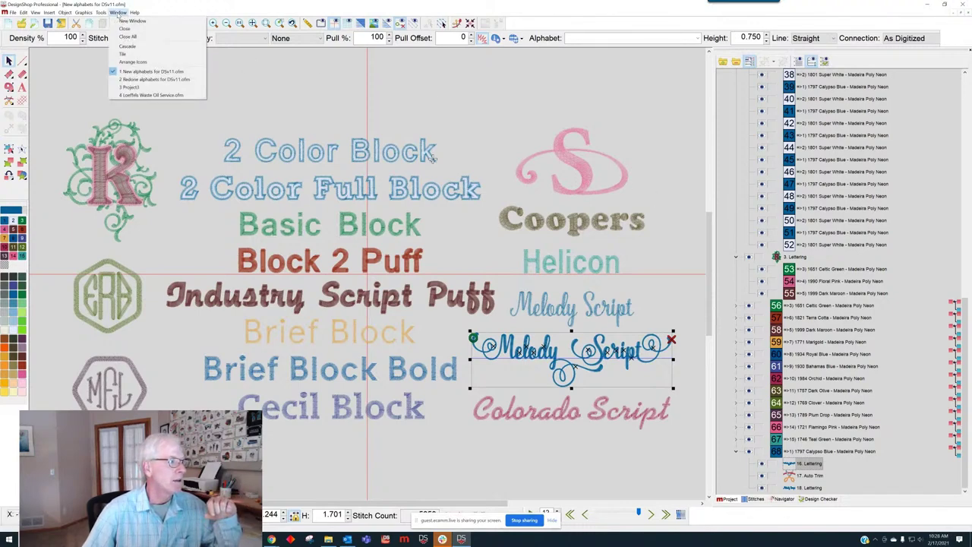
- Switch to Project3 and open the Properties of its MELCO INTERNATIONAL lettering
{"action": "left_click", "coordinate": [157, 88]}
{"action": "left_click", "coordinate": [387, 294]}
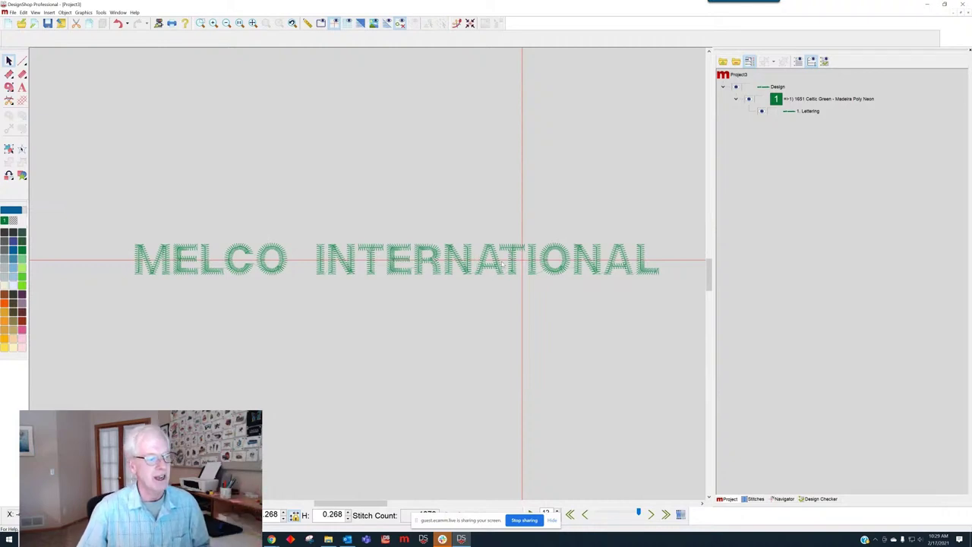
{"action": "left_click", "coordinate": [503, 262]}
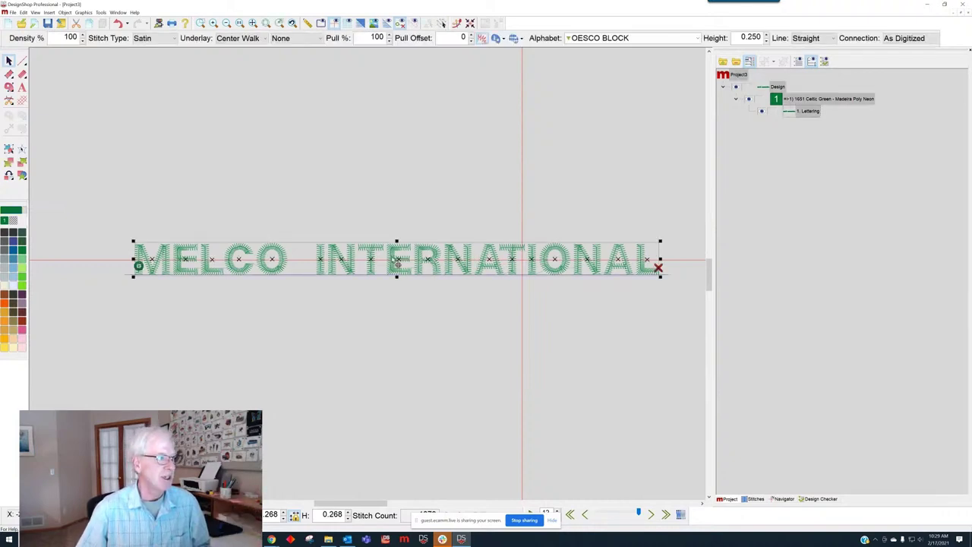
{"action": "right_click", "coordinate": [302, 256]}
{"action": "left_click", "coordinate": [318, 256]}
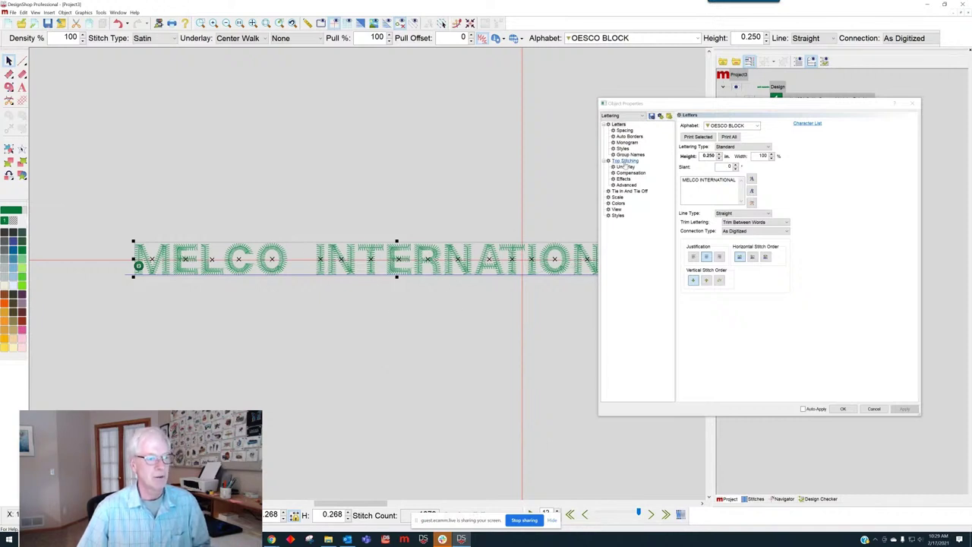
- Show the Compensation page of the MELCO INTERNATIONAL lettering's properties
{"action": "left_click", "coordinate": [632, 173]}
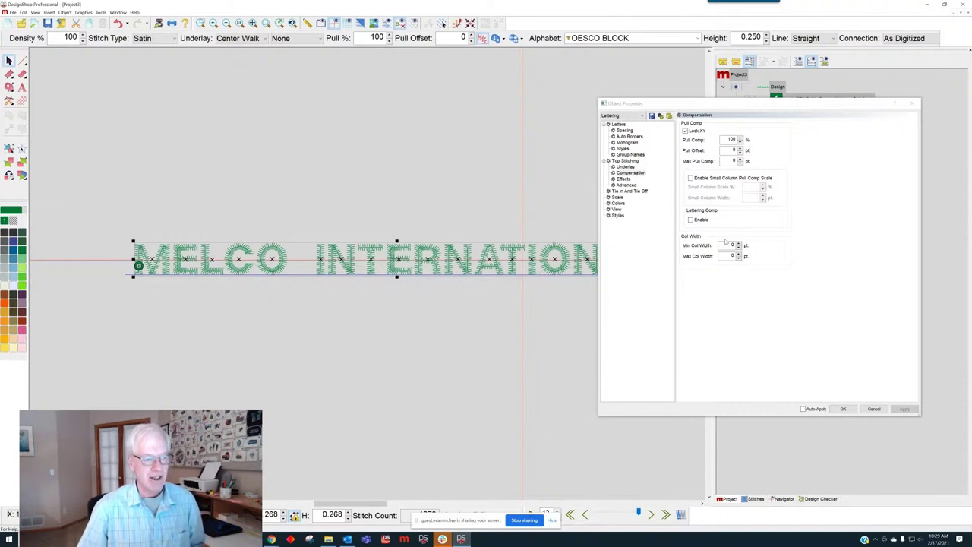
- Enable Lettering Comp and accept its 2.0–7.0 pt table across 6–45 pt column widths
{"action": "left_click", "coordinate": [691, 220]}
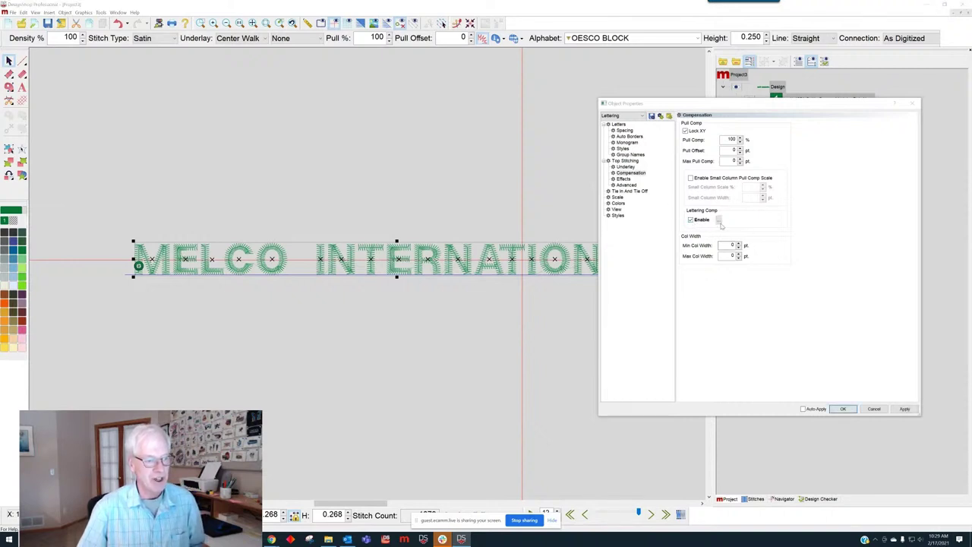
{"action": "left_click", "coordinate": [718, 221]}
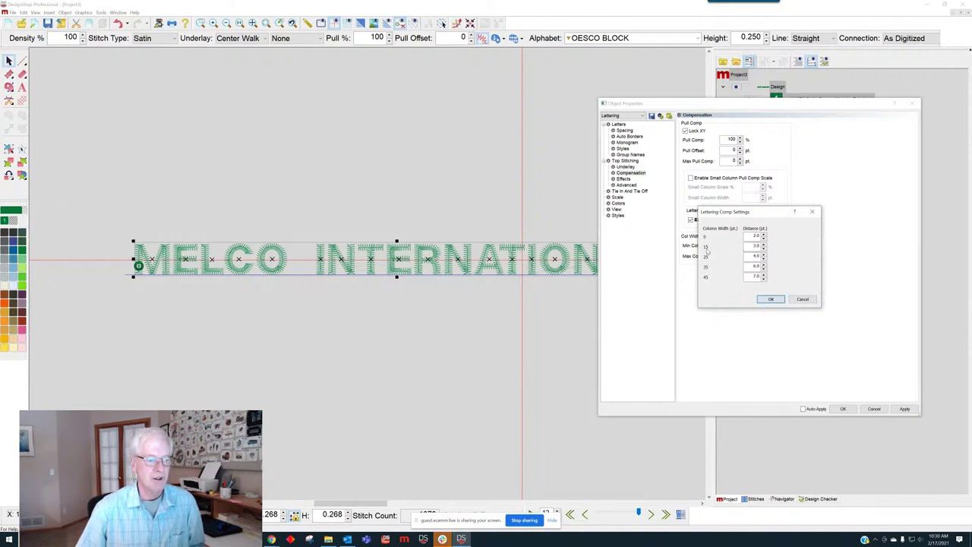
{"action": "left_click", "coordinate": [769, 299]}
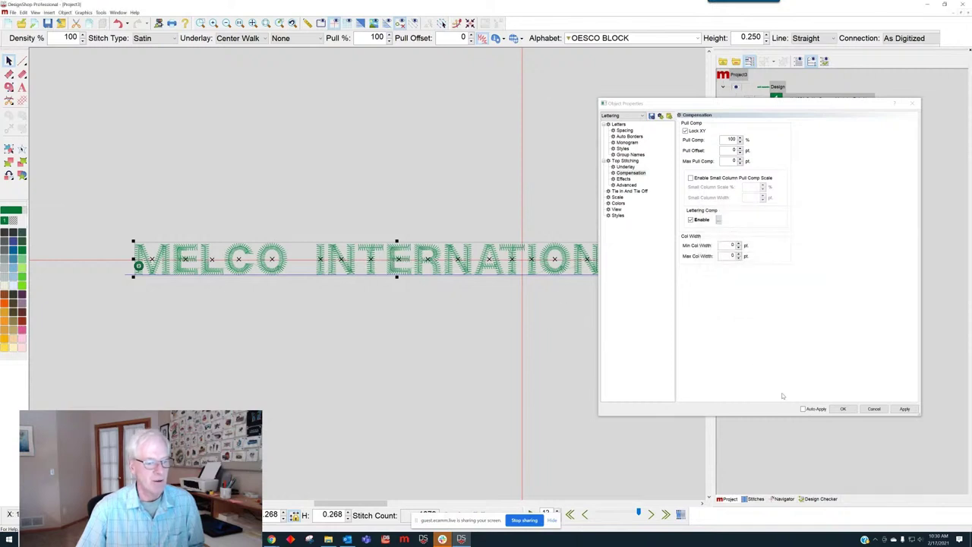
- Apply Lettering Comp to MELCO INTERNATIONAL, zoom in to check the regenerated letters, then move the dialog aside
{"action": "left_click", "coordinate": [905, 409]}
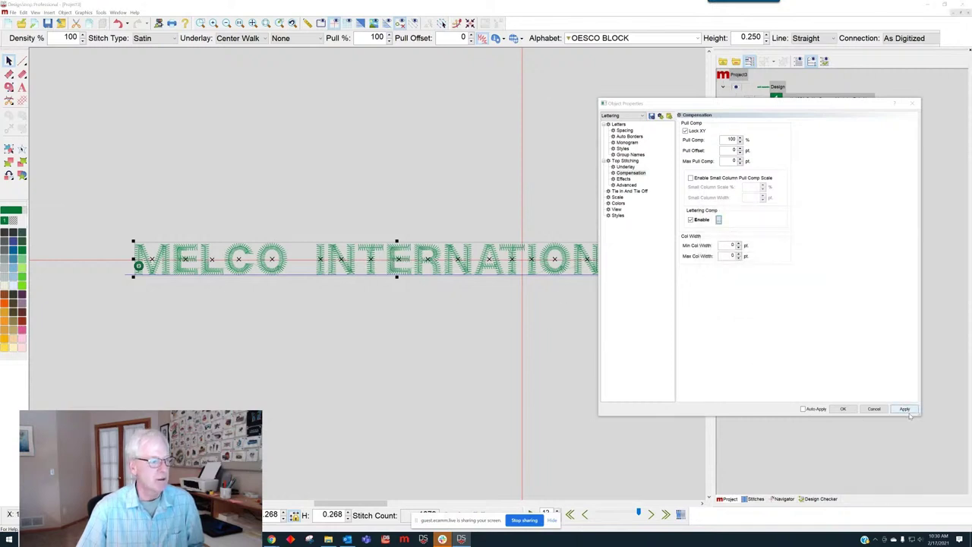
{"action": "left_click", "coordinate": [905, 409]}
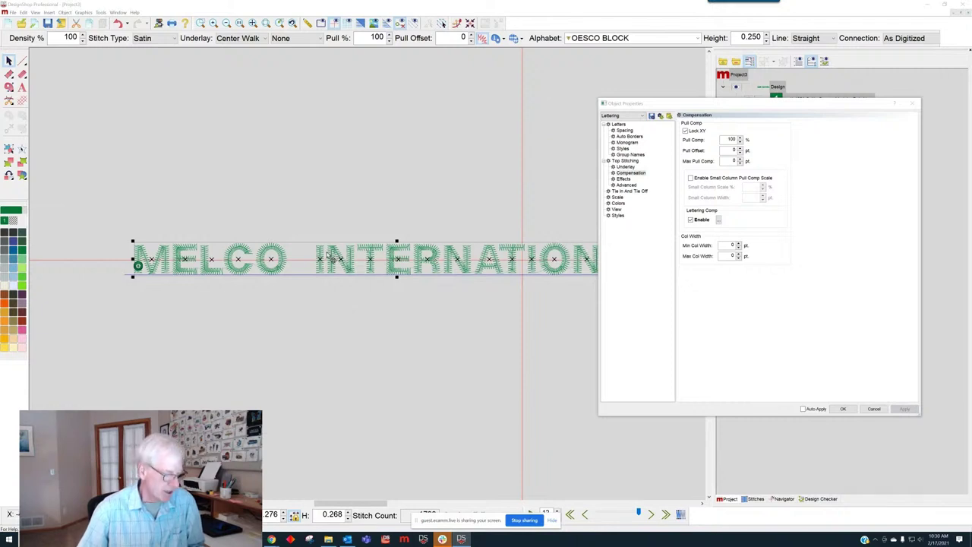
{"action": "scroll", "coordinate": [329, 256], "scroll_direction": "up", "scroll_amount": 2}
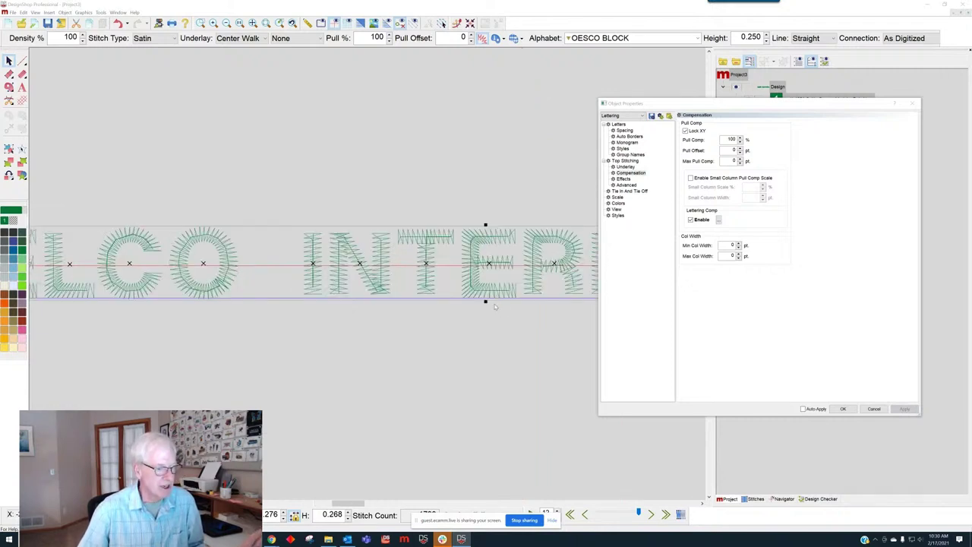
{"action": "scroll", "coordinate": [373, 276], "scroll_direction": "down", "scroll_amount": 2}
{"action": "scroll", "coordinate": [402, 272], "scroll_direction": "up", "scroll_amount": 2}
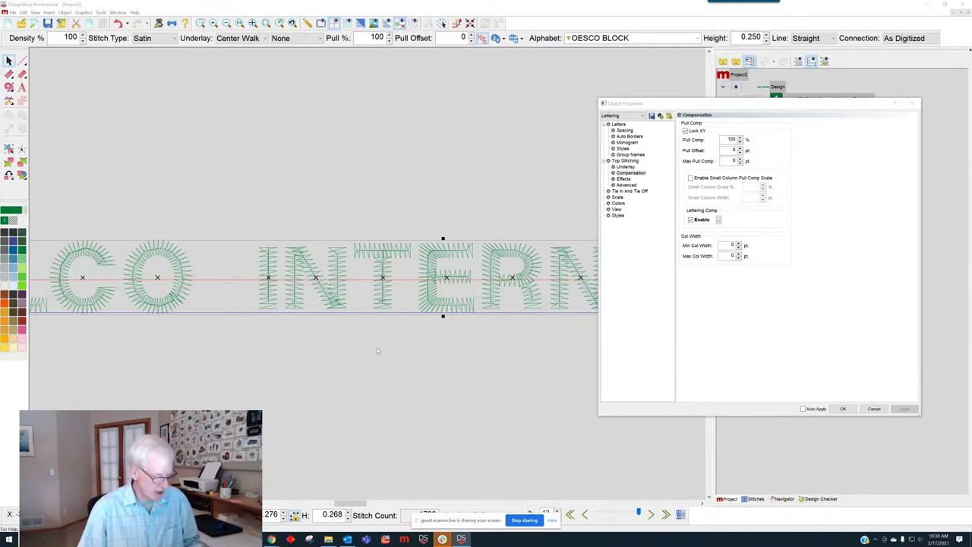
{"action": "scroll", "coordinate": [347, 349], "scroll_direction": "down", "scroll_amount": 3}
{"action": "scroll", "coordinate": [347, 343], "scroll_direction": "down", "scroll_amount": 1}
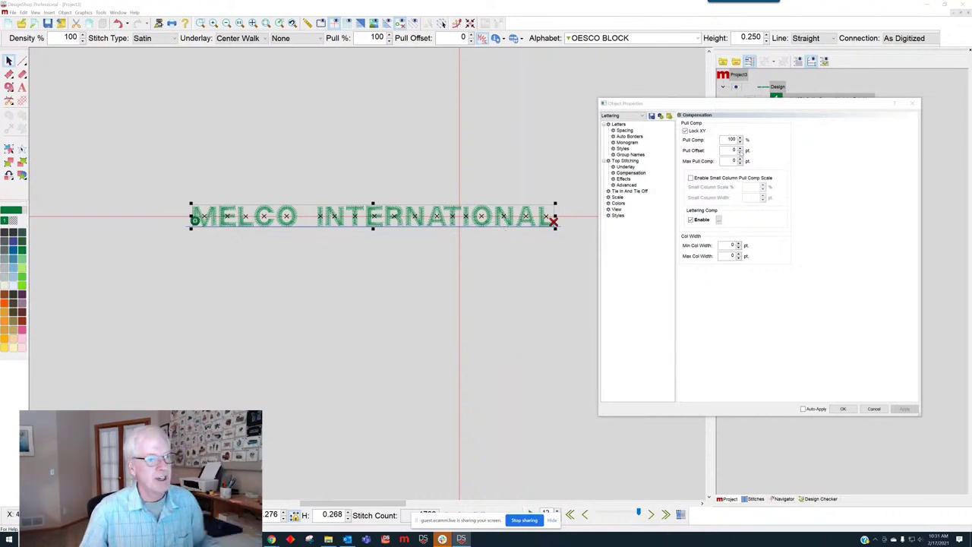
{"action": "left_click_drag", "start_coordinate": [758, 107], "coordinate": [528, 110]}
- Close the lettering properties and close Project3 without saving
{"action": "left_click", "coordinate": [686, 118]}
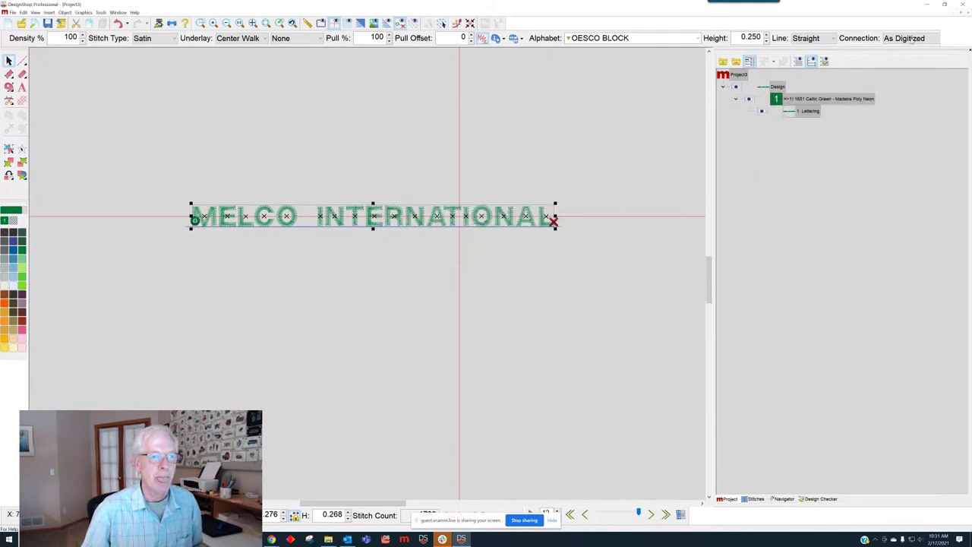
{"action": "left_click", "coordinate": [967, 12]}
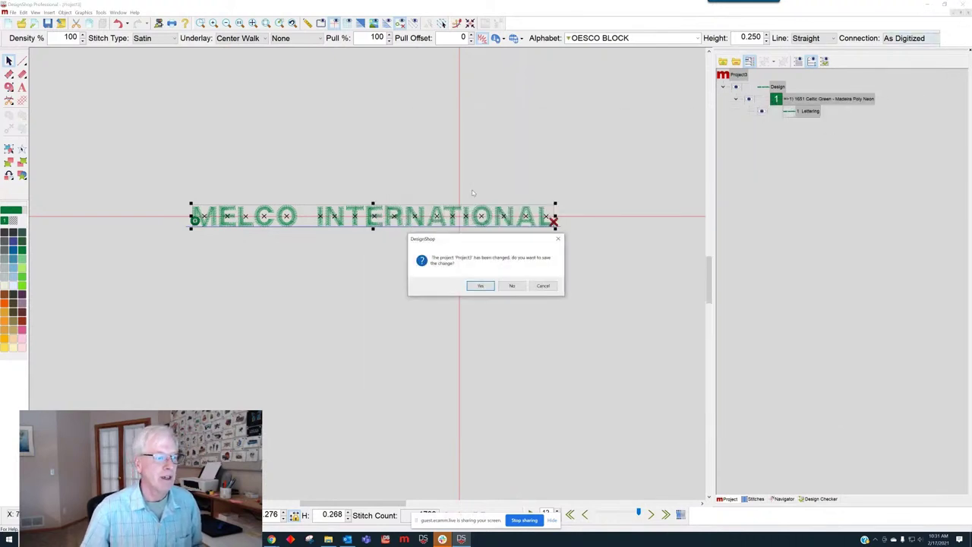
{"action": "left_click", "coordinate": [512, 286]}
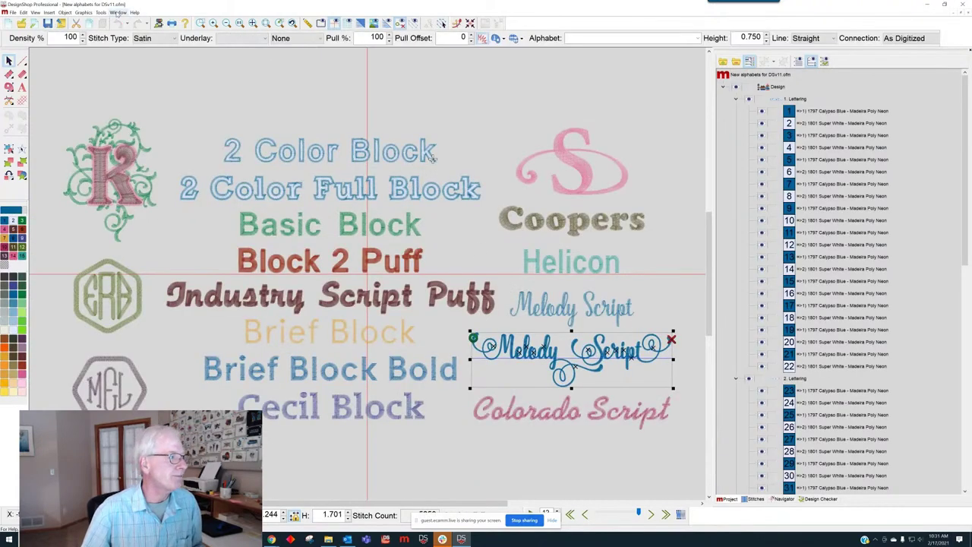
- Switch to Loeffels Waste Oil Service.ofm and expand its Vector List of Vector Fill objects
{"action": "left_click", "coordinate": [118, 12]}
{"action": "left_click", "coordinate": [151, 87]}
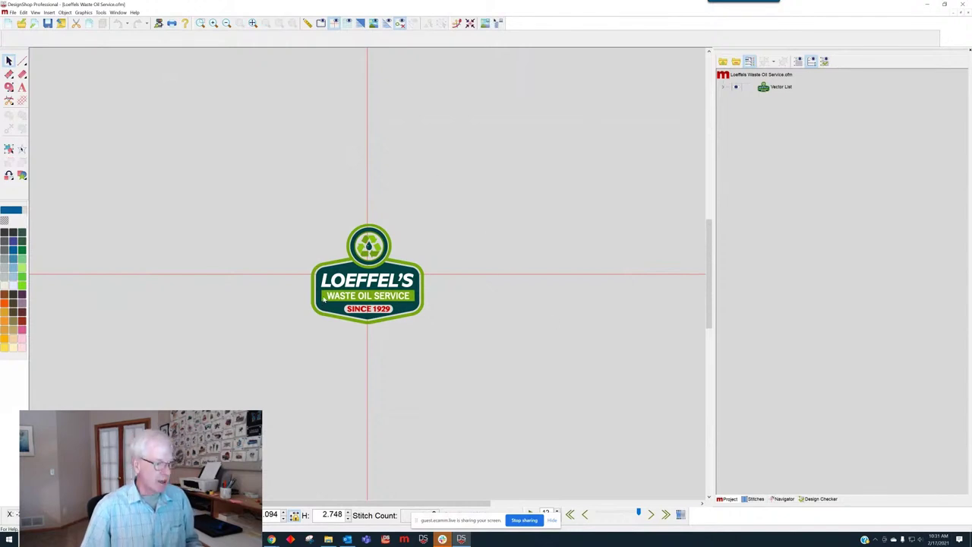
{"action": "scroll", "coordinate": [324, 300], "scroll_direction": "up", "scroll_amount": 1}
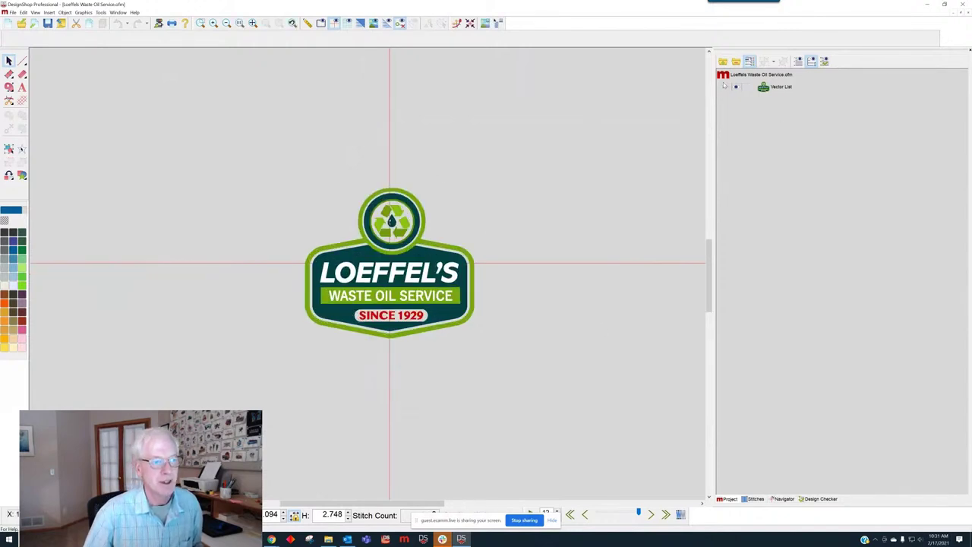
{"action": "left_click", "coordinate": [725, 86]}
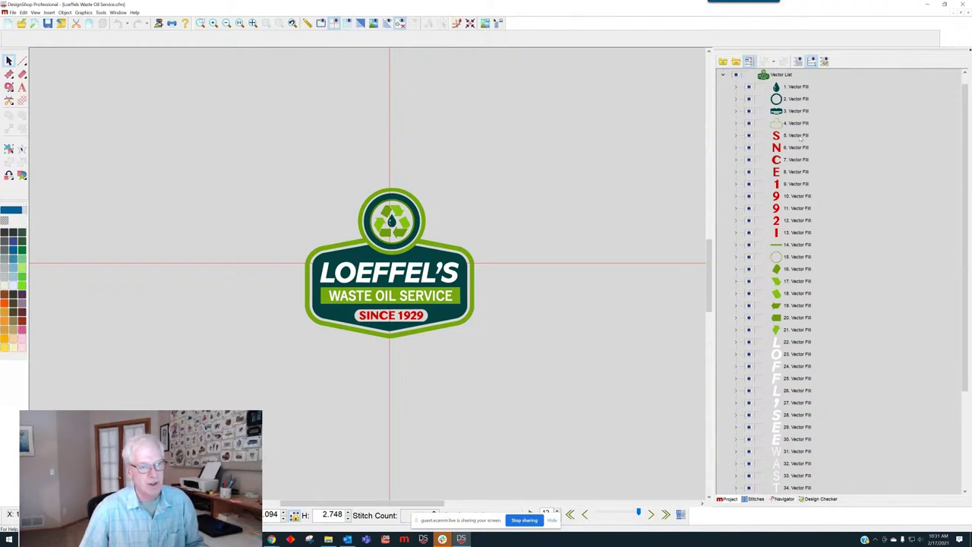
{"action": "scroll", "coordinate": [839, 335], "scroll_direction": "down", "scroll_amount": 1}
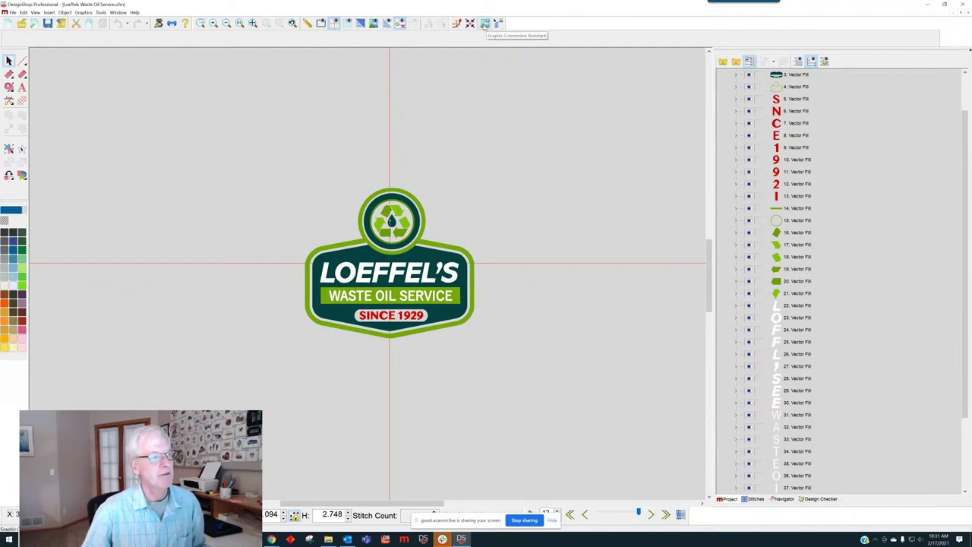
- Convert the logo with 4 colours, sewing Teal Velvet then Granny Smith, keeping Madeira Poly Neon threads
{"action": "left_click", "coordinate": [485, 24]}
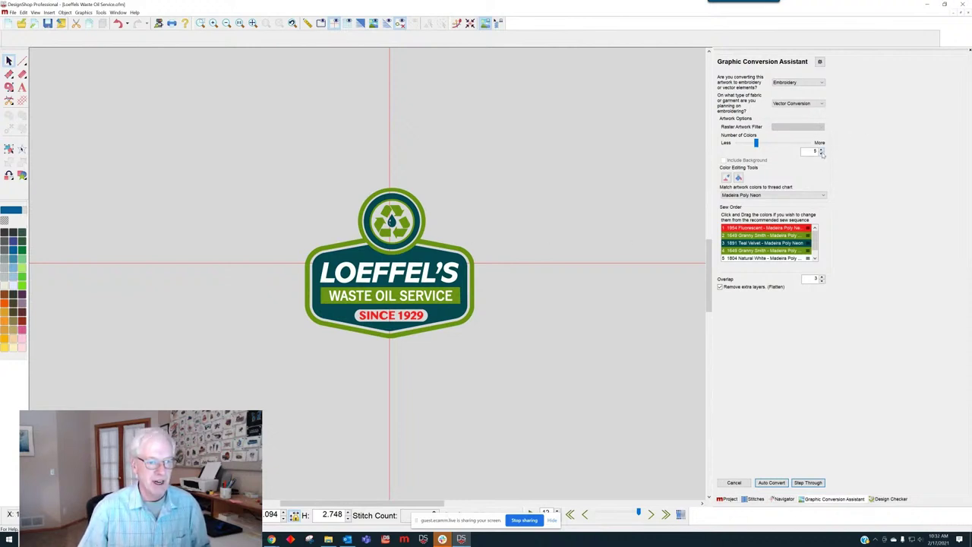
{"action": "left_click", "coordinate": [822, 154]}
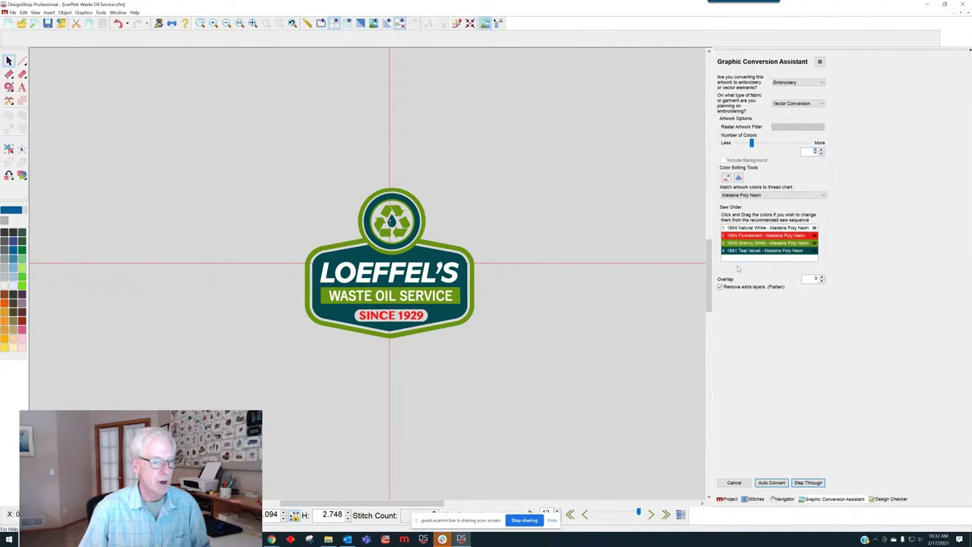
{"action": "left_click_drag", "start_coordinate": [741, 253], "coordinate": [766, 228]}
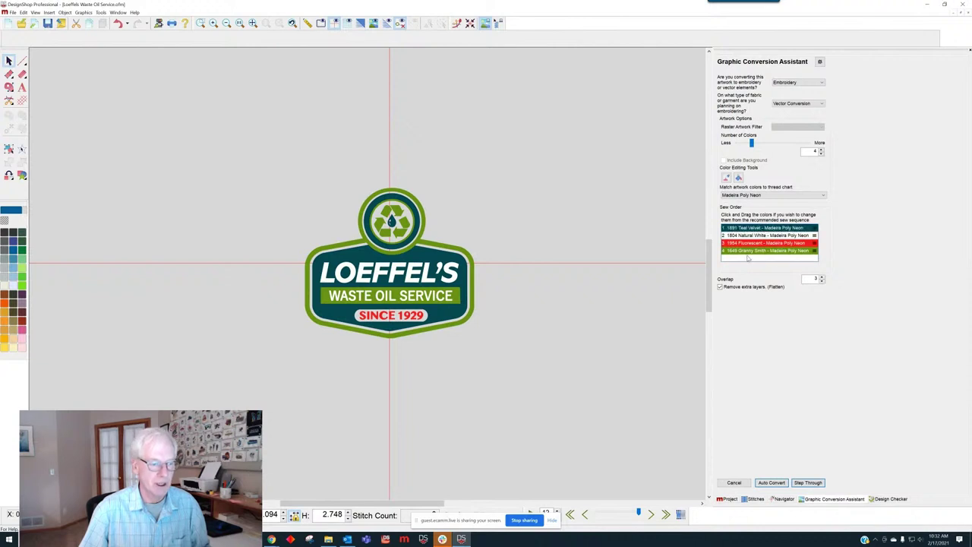
{"action": "left_click_drag", "start_coordinate": [750, 252], "coordinate": [764, 236]}
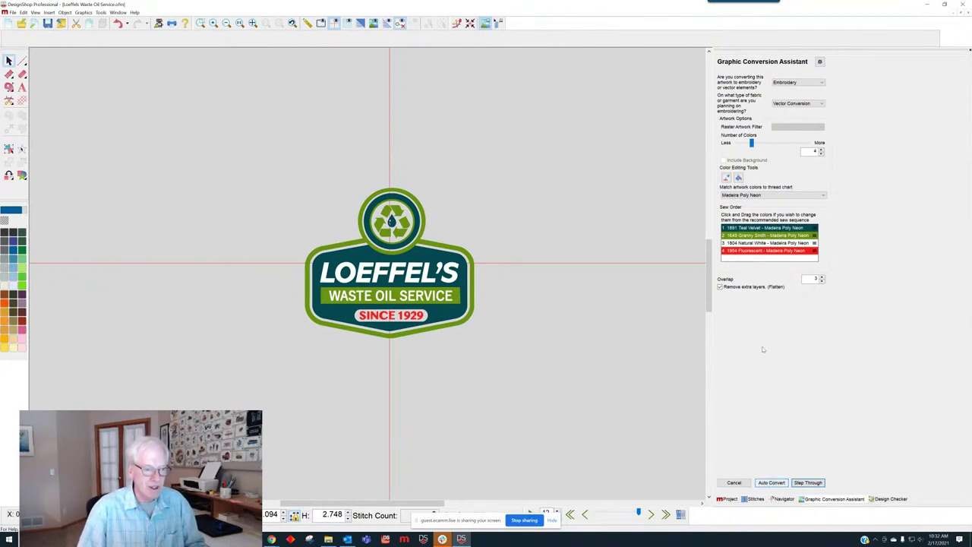
{"action": "left_click", "coordinate": [823, 195]}
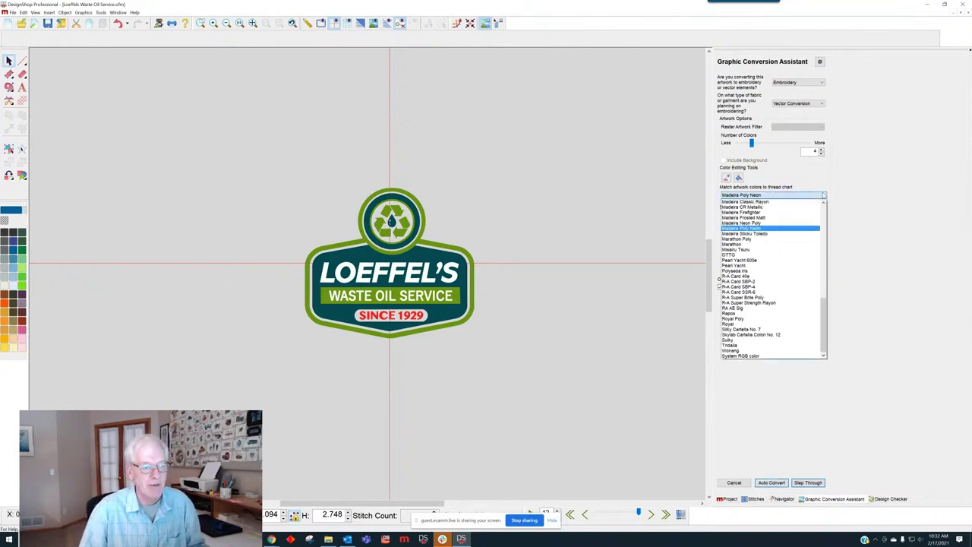
{"action": "left_click", "coordinate": [823, 196]}
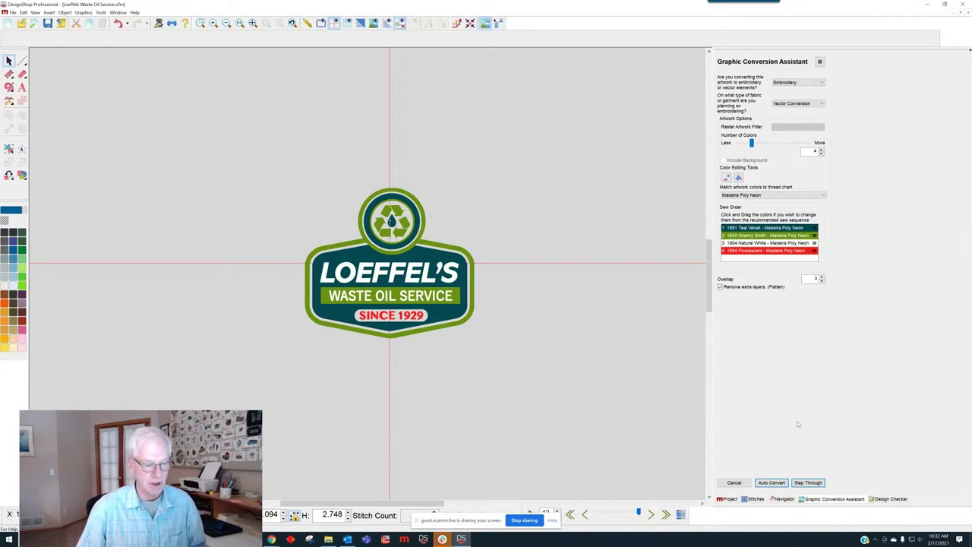
- Auto Convert the Loeffel's logo into Teal Velvet, Granny Smith and Natural White stitches, then zoom in
{"action": "left_click", "coordinate": [769, 483]}
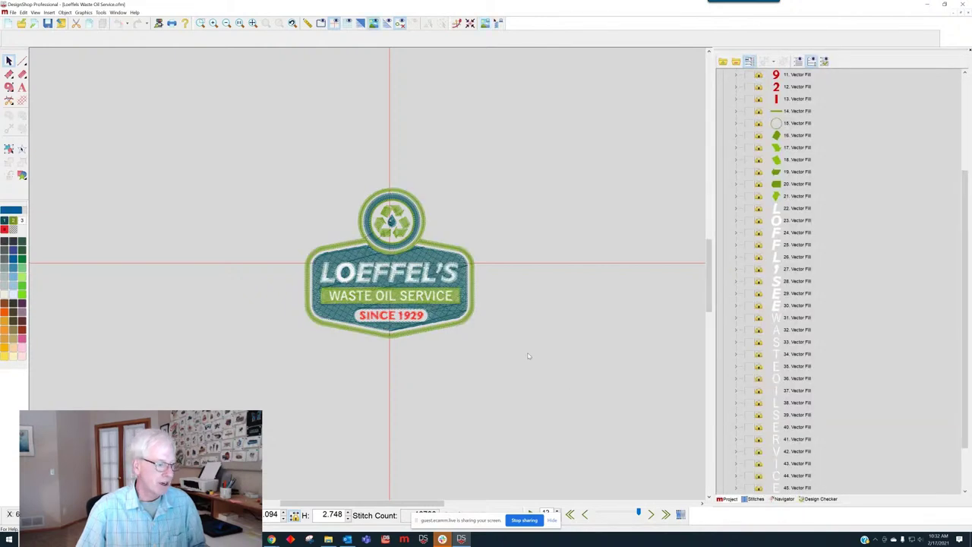
{"action": "scroll", "coordinate": [463, 347], "scroll_direction": "up", "scroll_amount": 1}
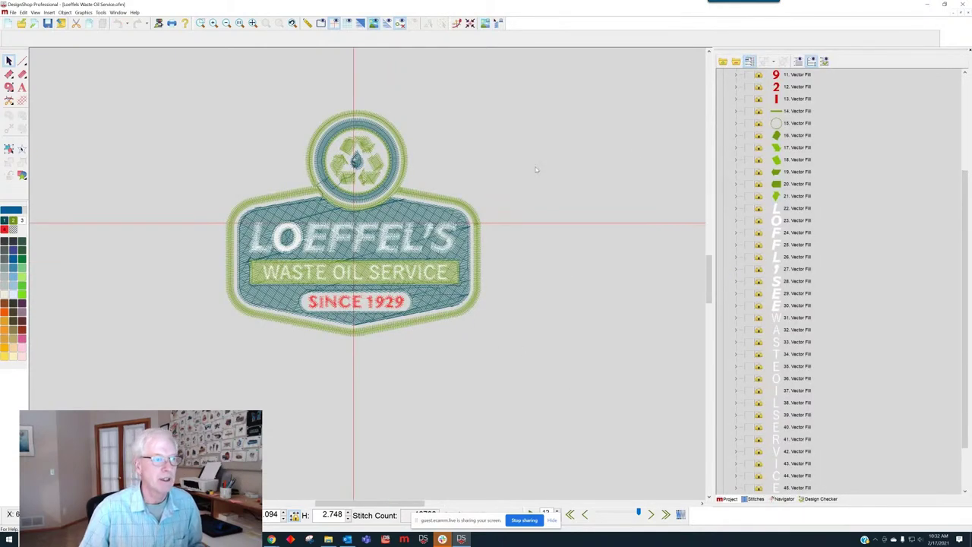
{"action": "scroll", "coordinate": [275, 218], "scroll_direction": "up", "scroll_amount": 1}
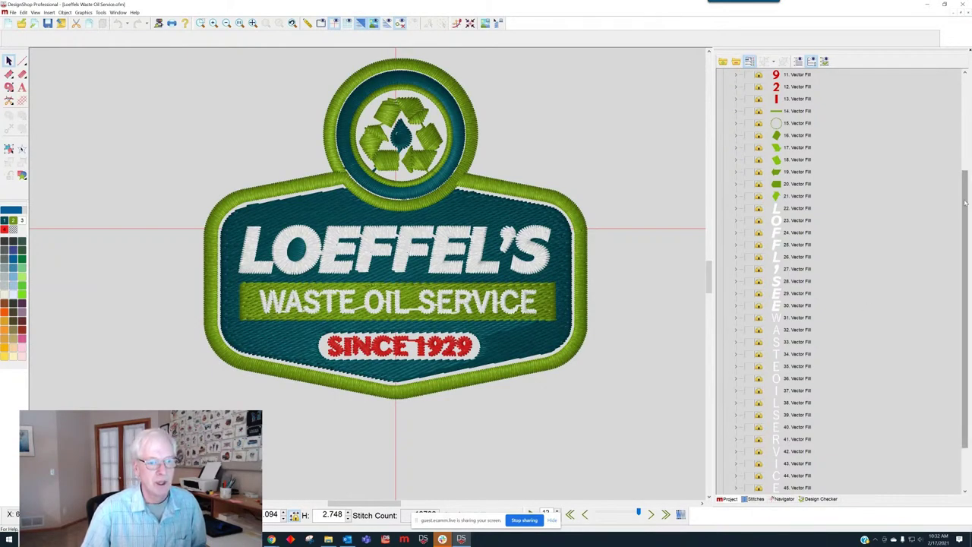
{"action": "scroll", "coordinate": [965, 319], "scroll_direction": "down", "scroll_amount": 2}
- Insert trims after lettering objects 74, 78 and 93 in the object list
{"action": "left_click", "coordinate": [736, 477]}
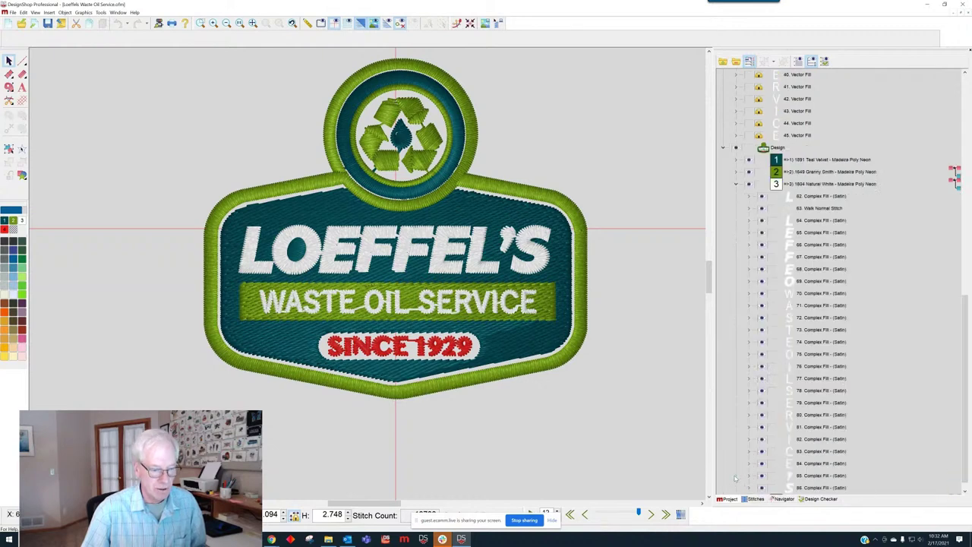
{"action": "left_click", "coordinate": [817, 343]}
{"action": "key", "text": "t"}
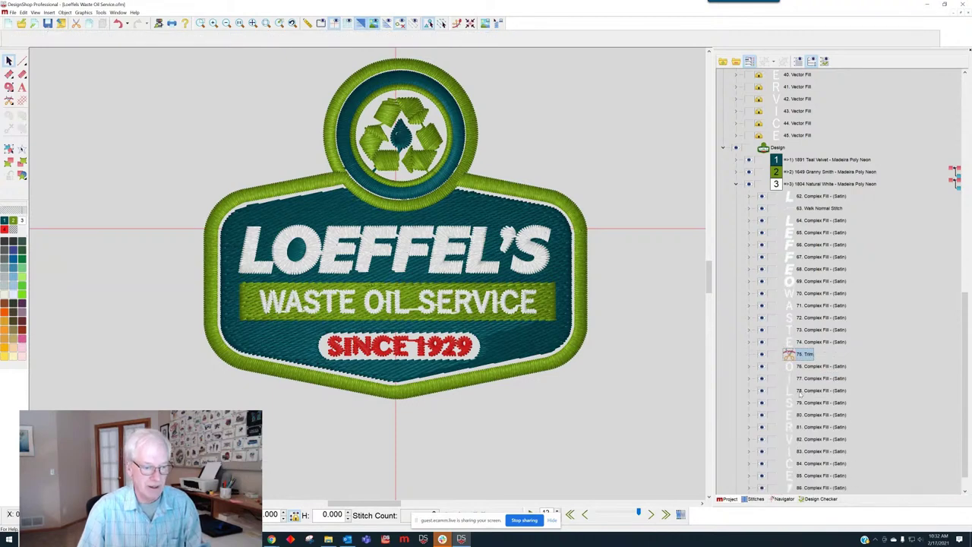
{"action": "left_click", "coordinate": [800, 393]}
{"action": "key", "text": "t"}
{"action": "scroll", "coordinate": [800, 395], "scroll_direction": "down", "scroll_amount": 1}
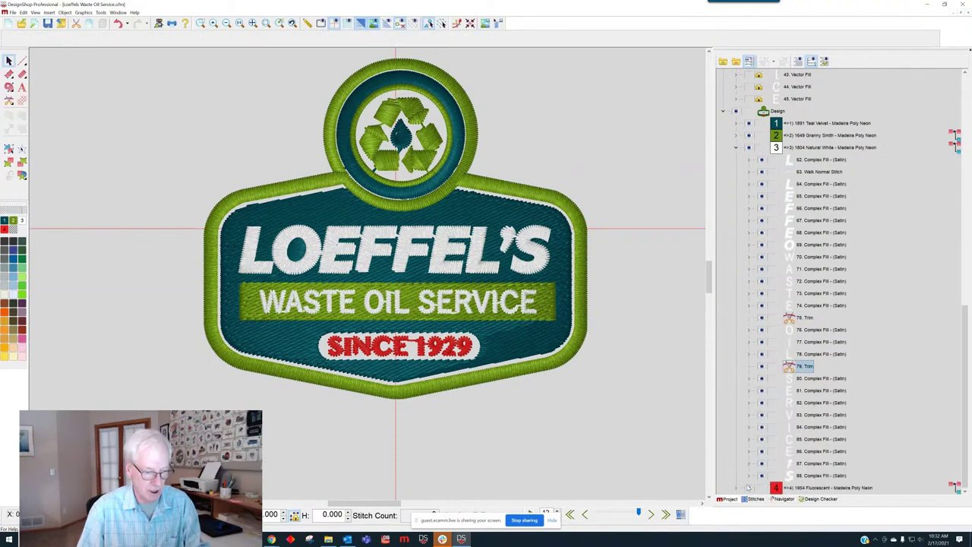
{"action": "left_click", "coordinate": [737, 490]}
{"action": "left_click", "coordinate": [799, 439]}
{"action": "key", "text": "t"}
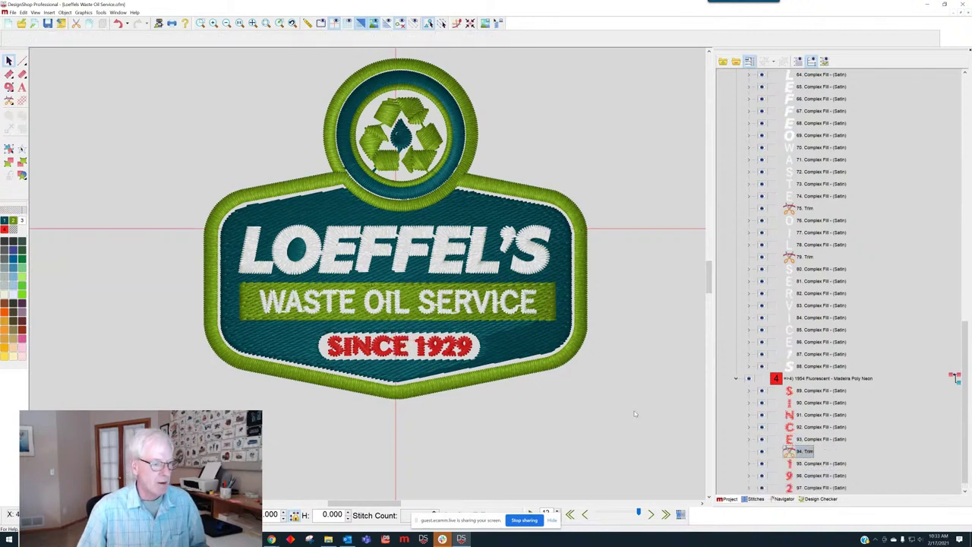
- Select the white lettering objects 70–88 and open their stitch Properties
{"action": "left_click", "coordinate": [809, 366]}
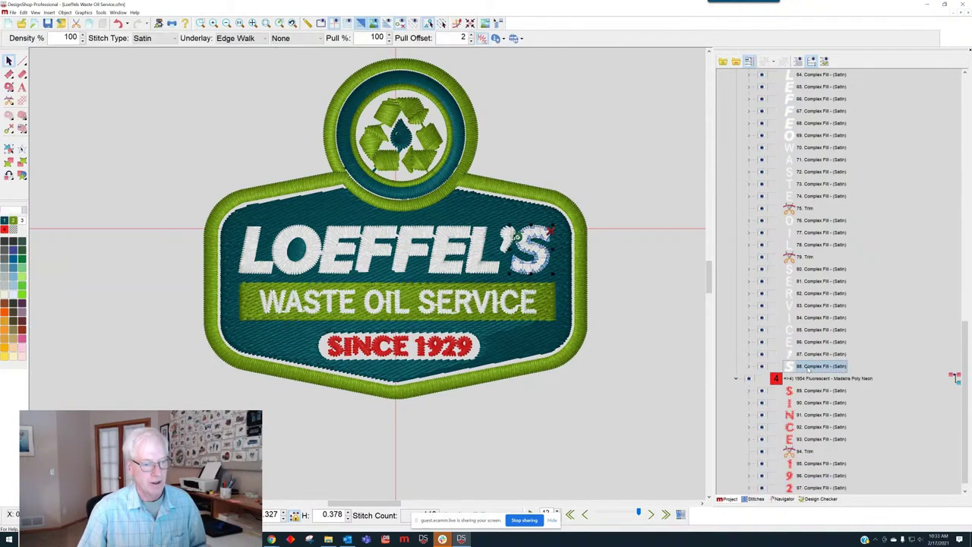
{"action": "left_click", "coordinate": [818, 148], "text": "shift"}
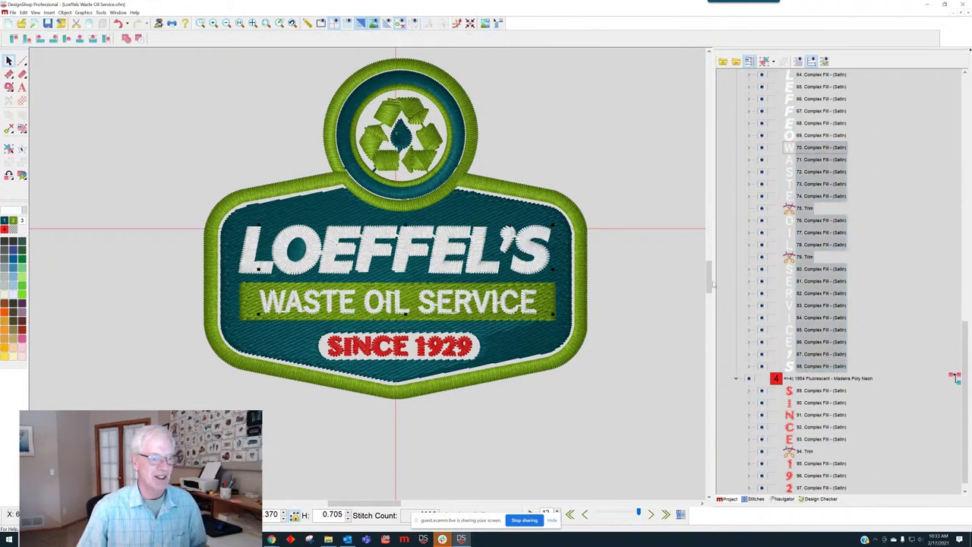
{"action": "right_click", "coordinate": [796, 270]}
{"action": "left_click", "coordinate": [821, 274]}
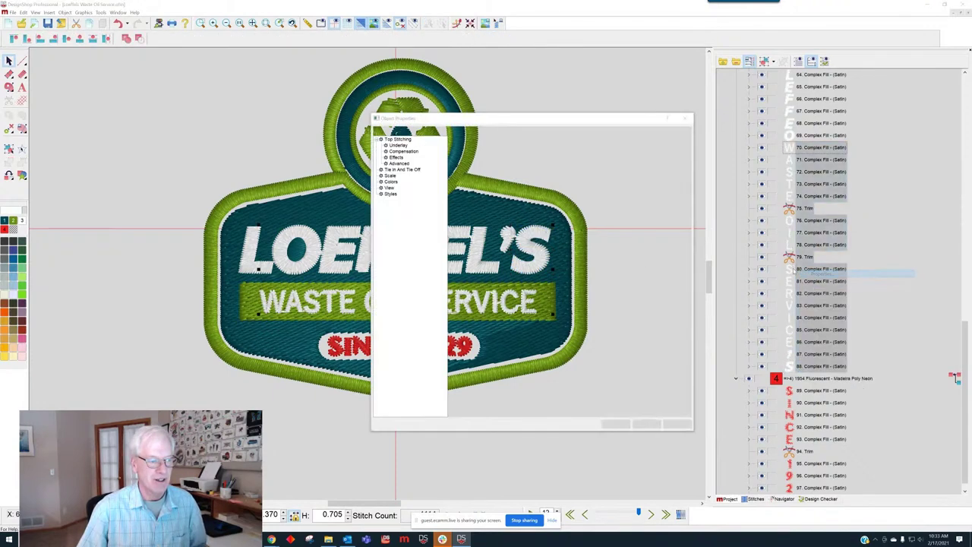
- Lower the white lettering's Compensation Pull Offset, apply it, close Properties and deselect everything
{"action": "left_click", "coordinate": [397, 152]}
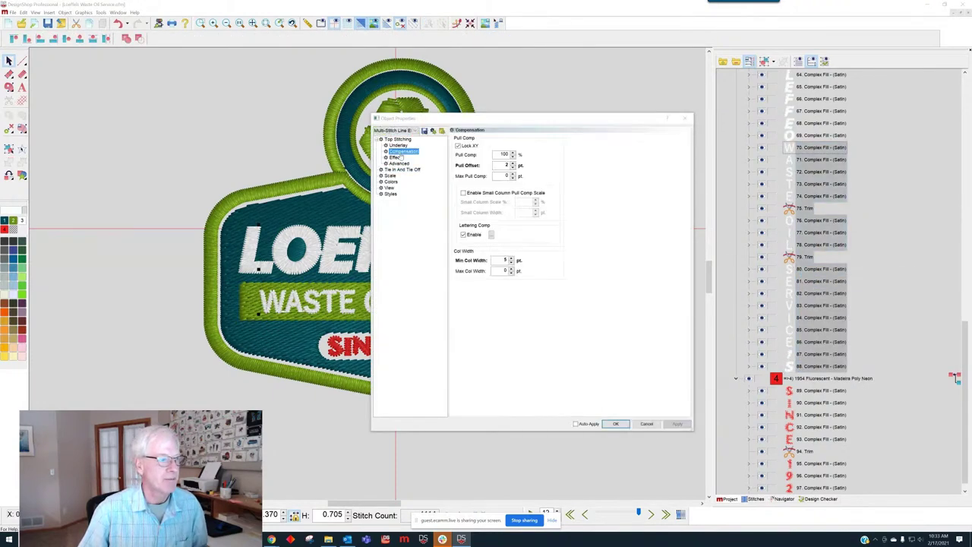
{"action": "left_click", "coordinate": [513, 167]}
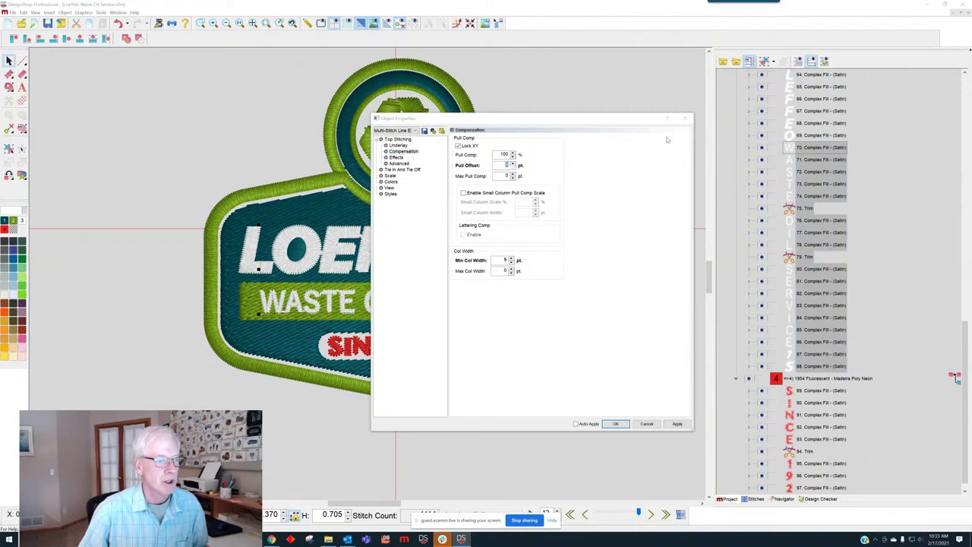
{"action": "left_click", "coordinate": [688, 424]}
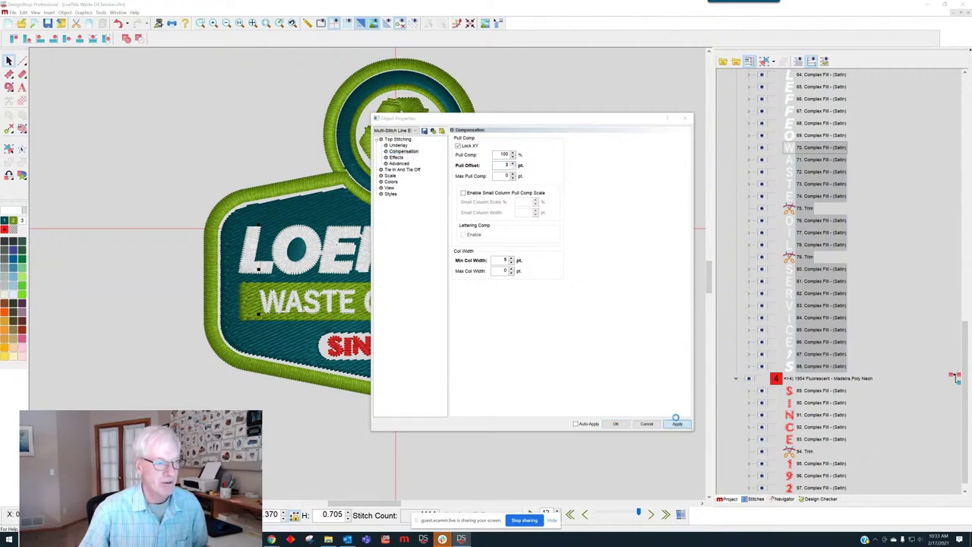
{"action": "left_click", "coordinate": [686, 118]}
{"action": "left_click", "coordinate": [606, 365]}
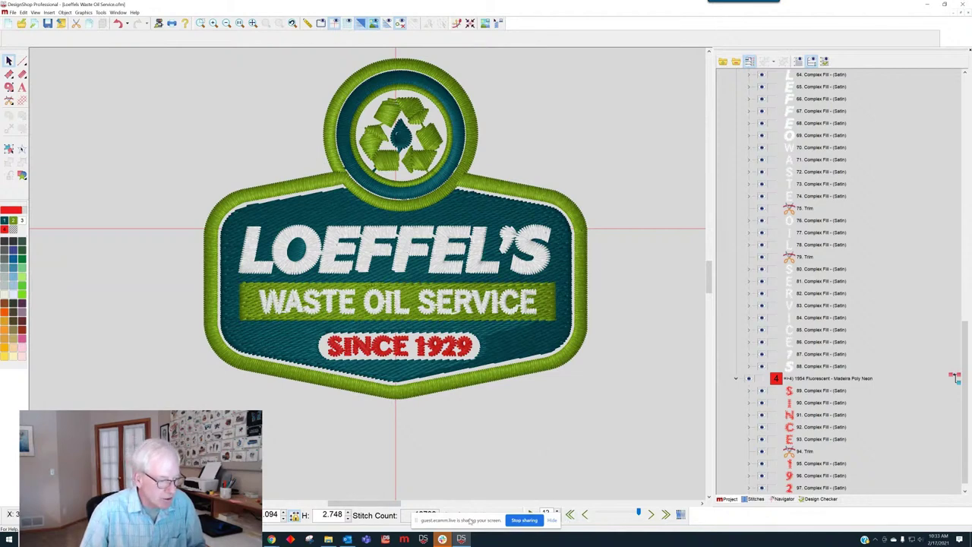
- Play and fast-forward the stitch simulation through the logo's full 10739-stitch sew-out
{"action": "left_click_drag", "start_coordinate": [471, 521], "coordinate": [323, 471]}
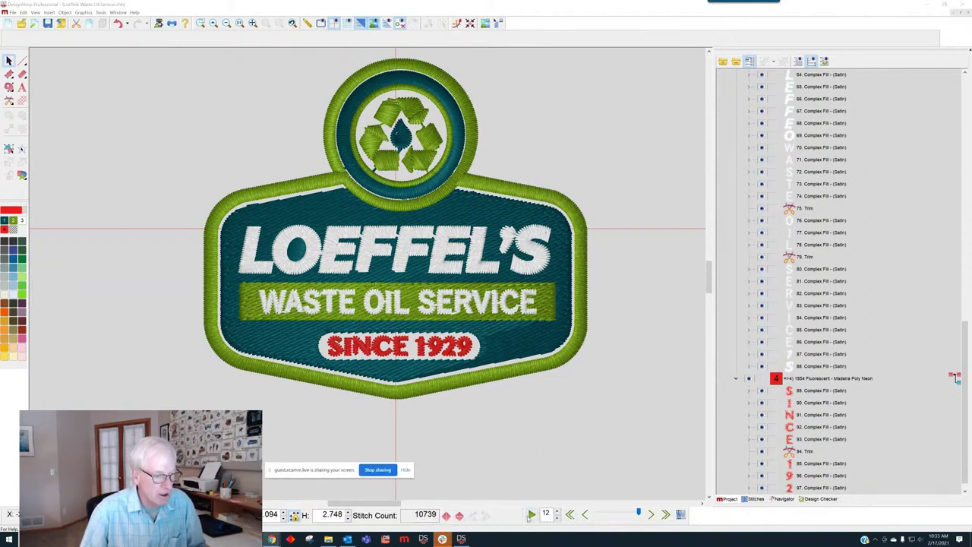
{"action": "left_click", "coordinate": [532, 515]}
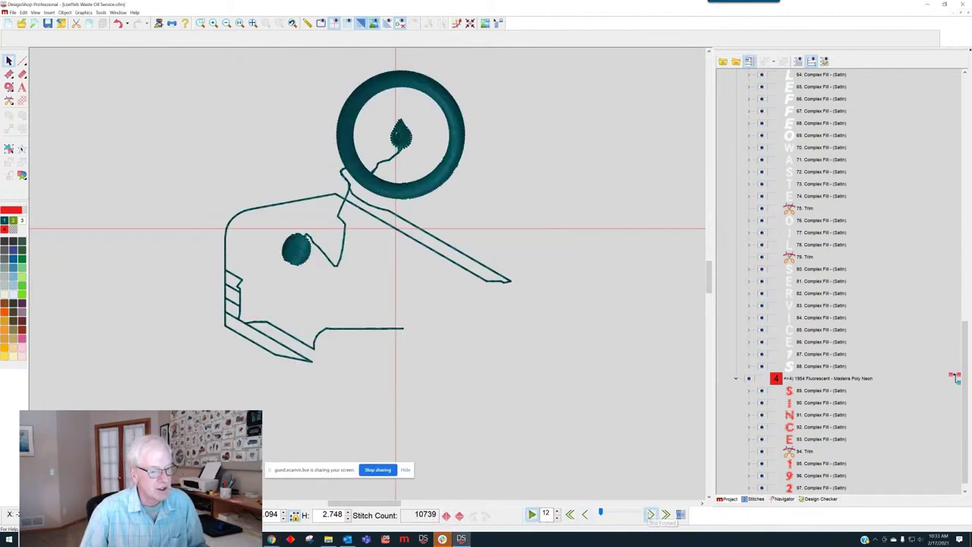
{"action": "left_click", "coordinate": [651, 515]}
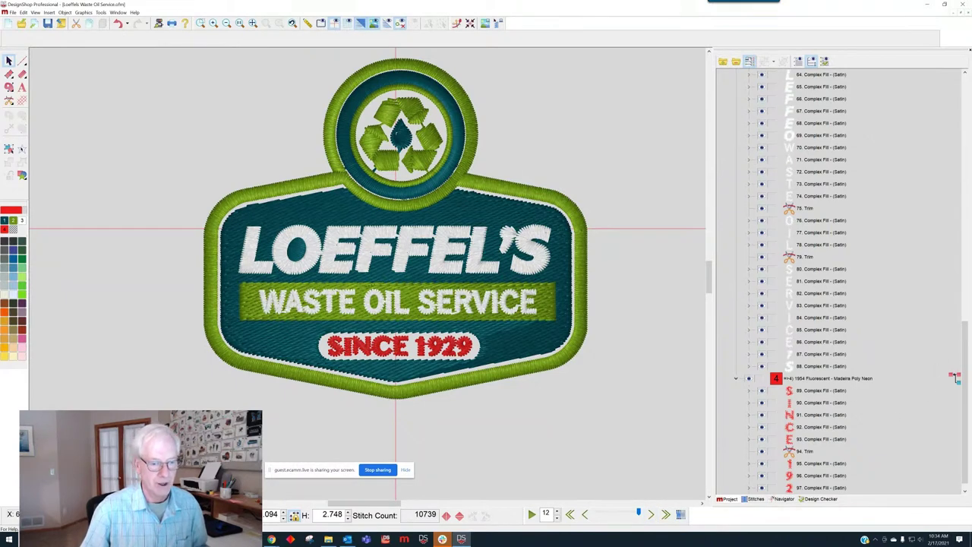
- Move the bottom node of the A in WASTE (object 71) so it sews 67 stitches
{"action": "left_click_drag", "start_coordinate": [959, 378], "coordinate": [959, 247]}
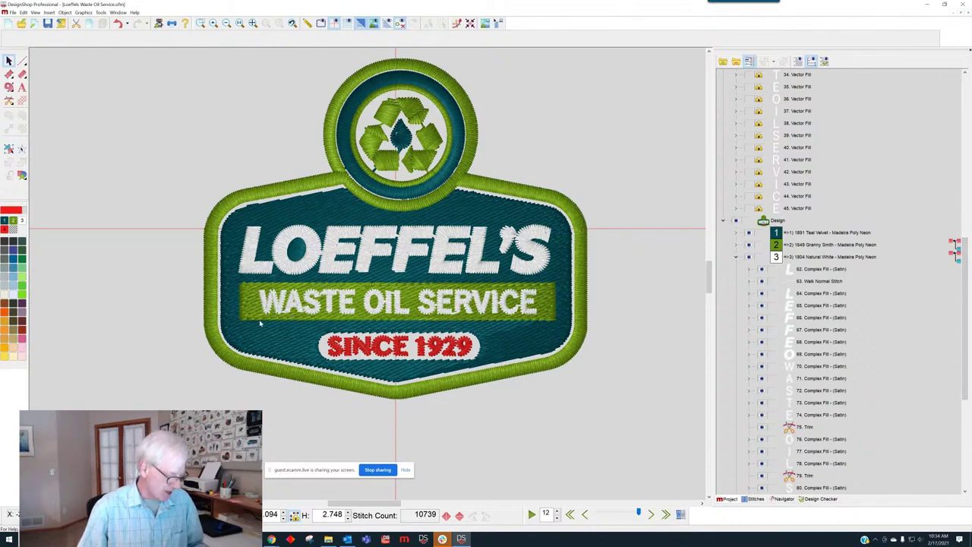
{"action": "scroll", "coordinate": [283, 308], "scroll_direction": "up", "scroll_amount": 5}
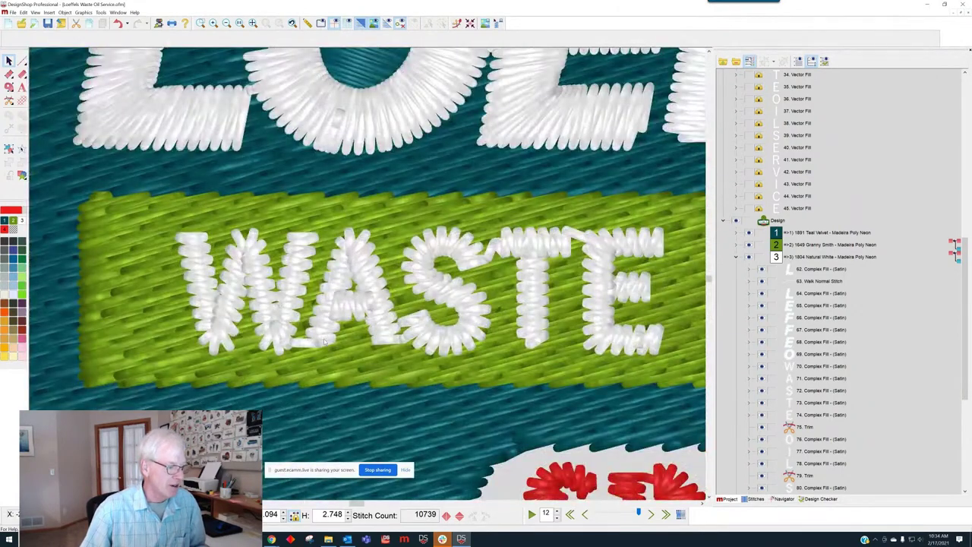
{"action": "left_click", "coordinate": [316, 322]}
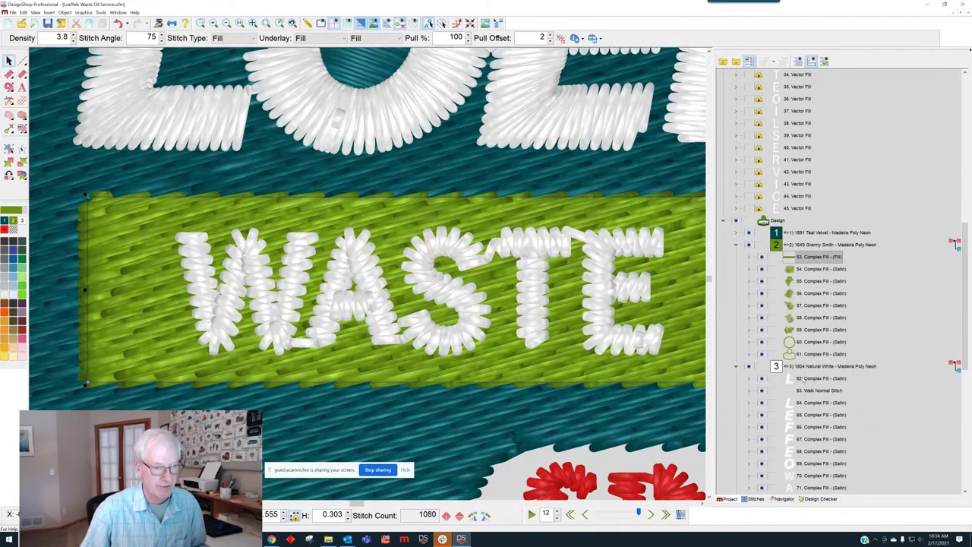
{"action": "scroll", "coordinate": [808, 183], "scroll_direction": "down", "scroll_amount": 5}
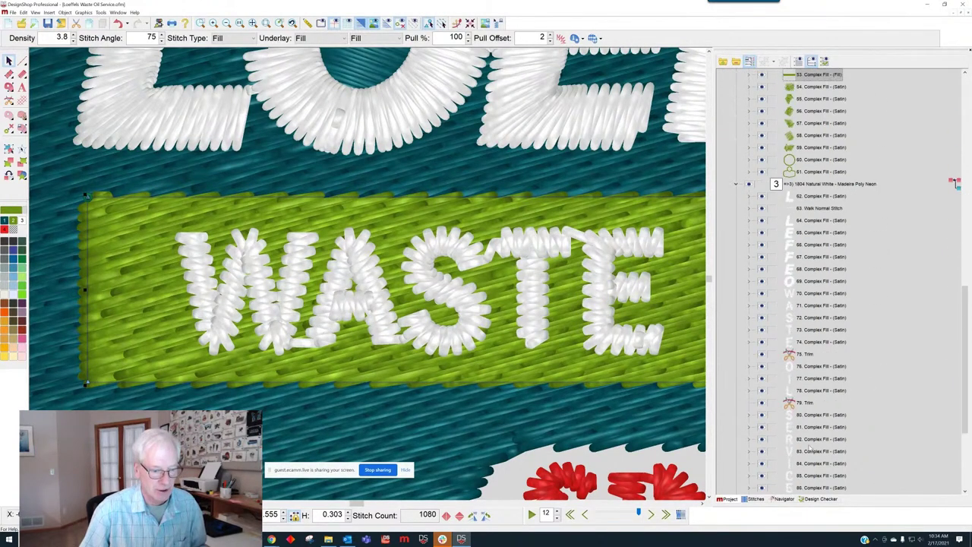
{"action": "left_click", "coordinate": [820, 464]}
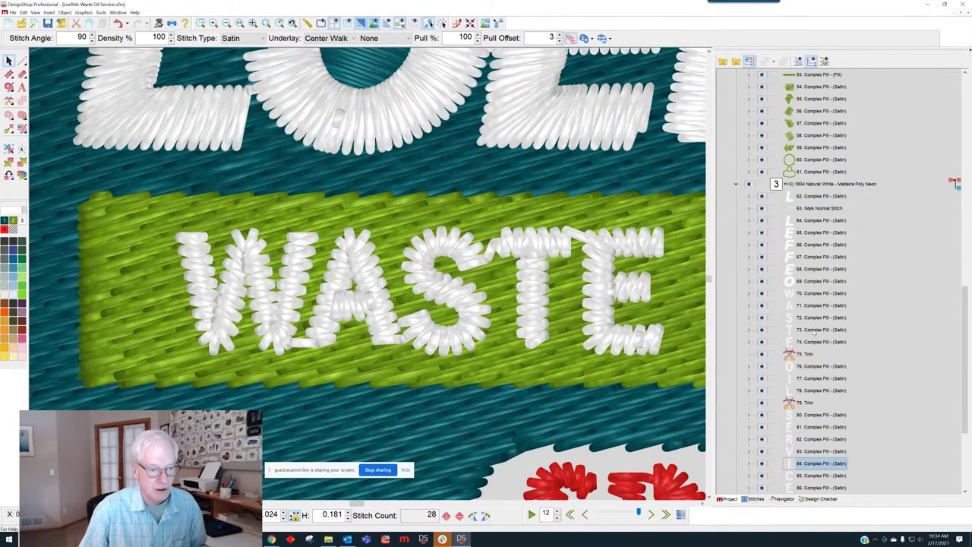
{"action": "left_click", "coordinate": [812, 307]}
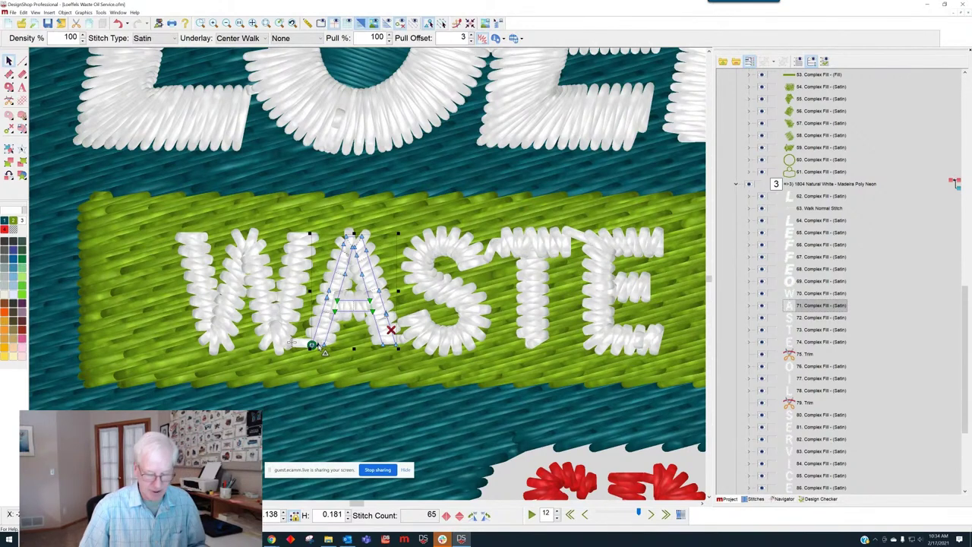
{"action": "left_click_drag", "start_coordinate": [324, 352], "coordinate": [324, 346]}
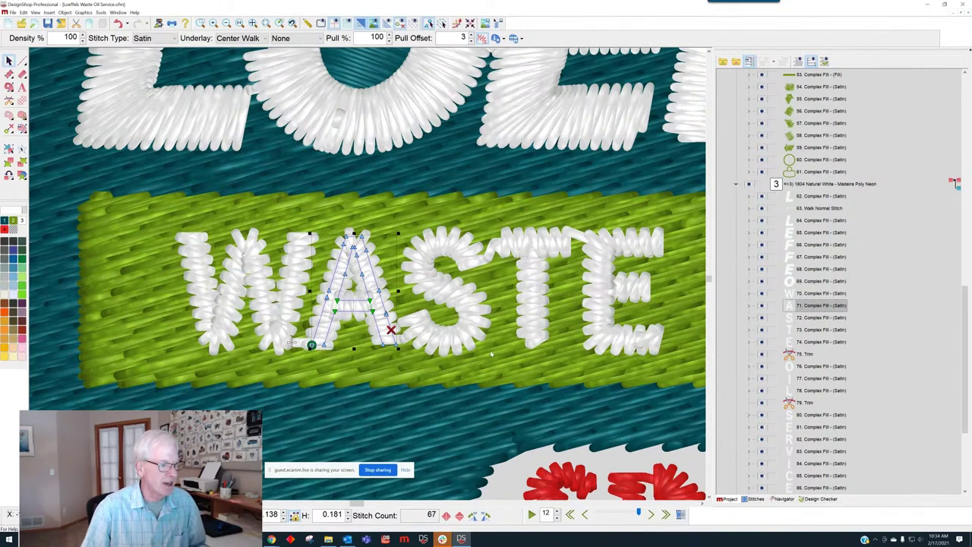
{"action": "scroll", "coordinate": [489, 368], "scroll_direction": "down", "scroll_amount": 5}
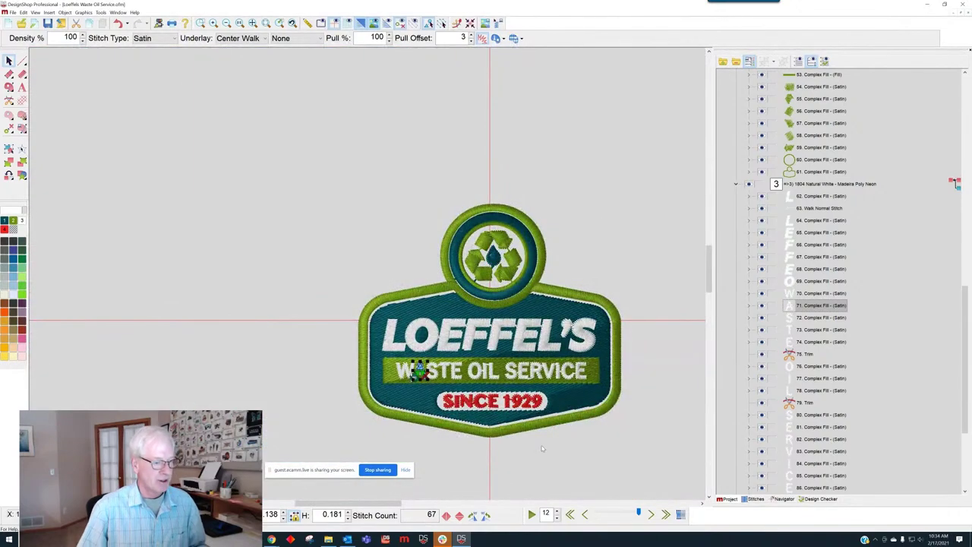
{"action": "scroll", "coordinate": [614, 408], "scroll_direction": "down", "scroll_amount": 1}
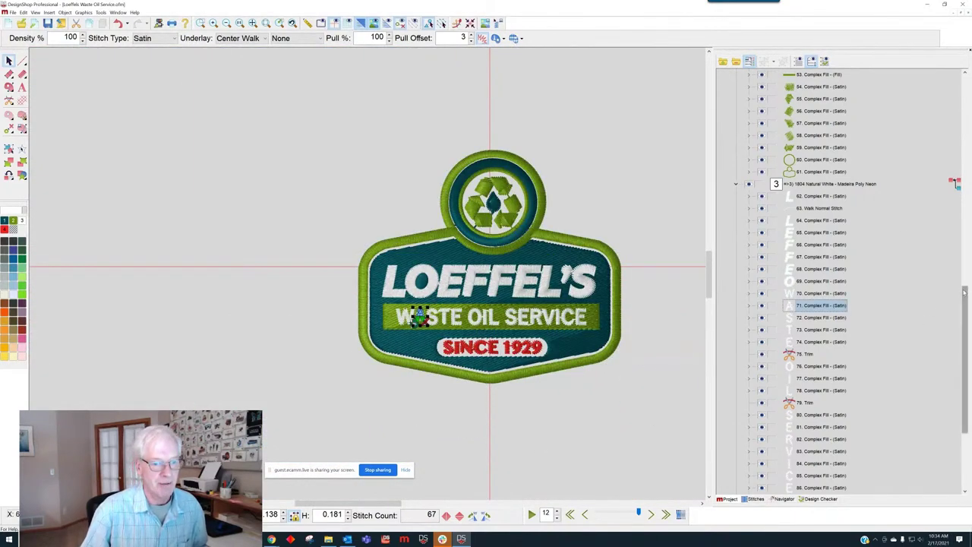
{"action": "left_click_drag", "start_coordinate": [966, 294], "coordinate": [966, 199]}
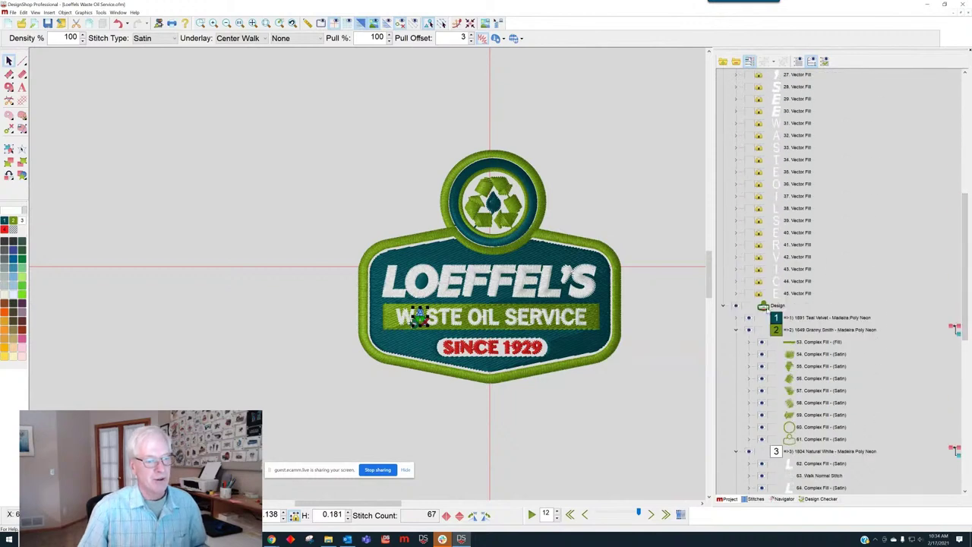
- Delete the stitched design, show the Vector List again and select the whole vector logo
{"action": "left_click", "coordinate": [770, 305]}
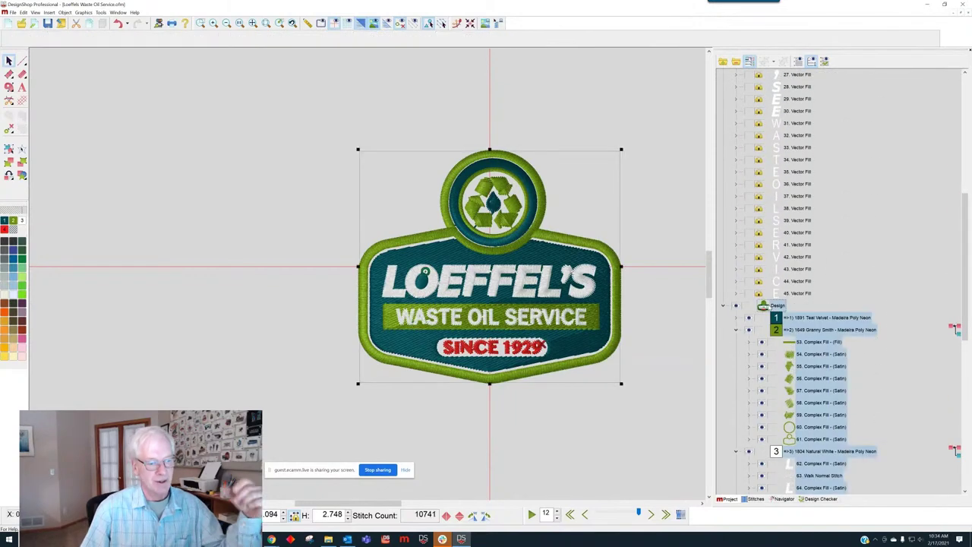
{"action": "key", "text": "Delete"}
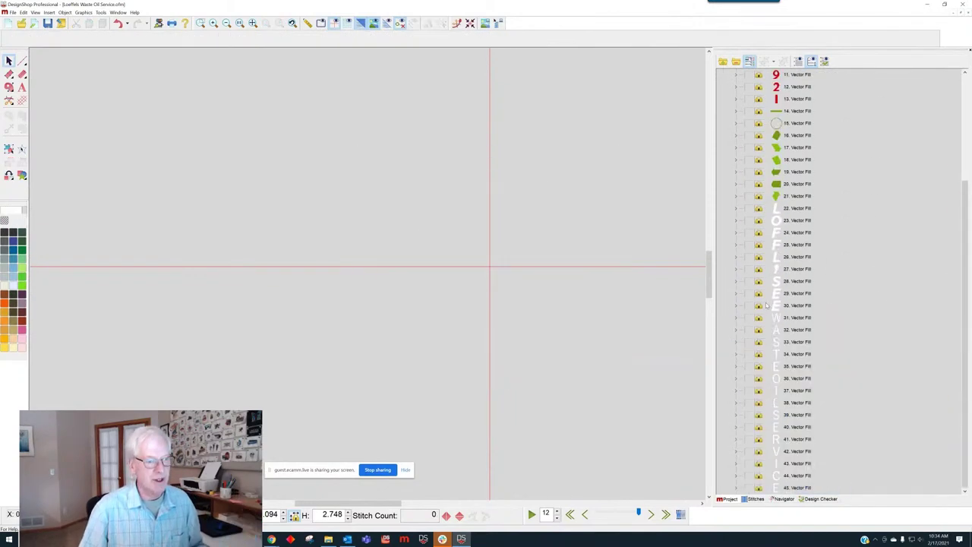
{"action": "left_click_drag", "start_coordinate": [966, 196], "coordinate": [966, 91]}
{"action": "left_click", "coordinate": [745, 87]}
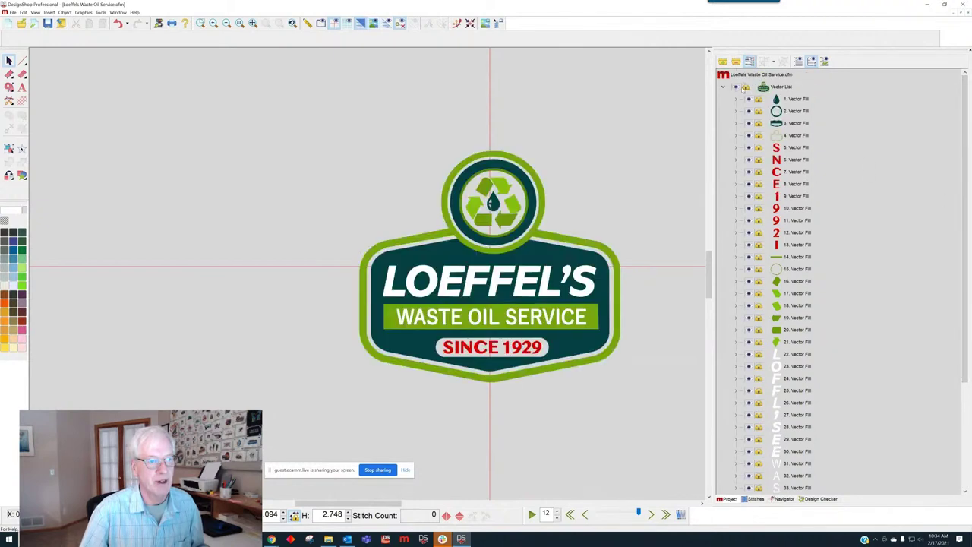
{"action": "left_click_drag", "start_coordinate": [324, 120], "coordinate": [611, 357]}
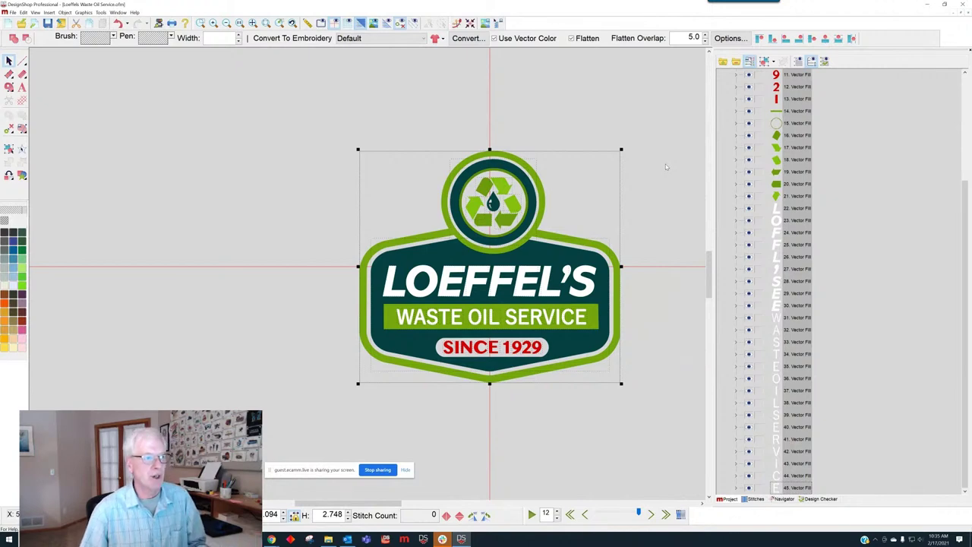
- Rerun the Graphic Conversion Assistant with default Vector Options and step through from colour 1, 1984 Fluorescent
{"action": "left_click", "coordinate": [649, 104]}
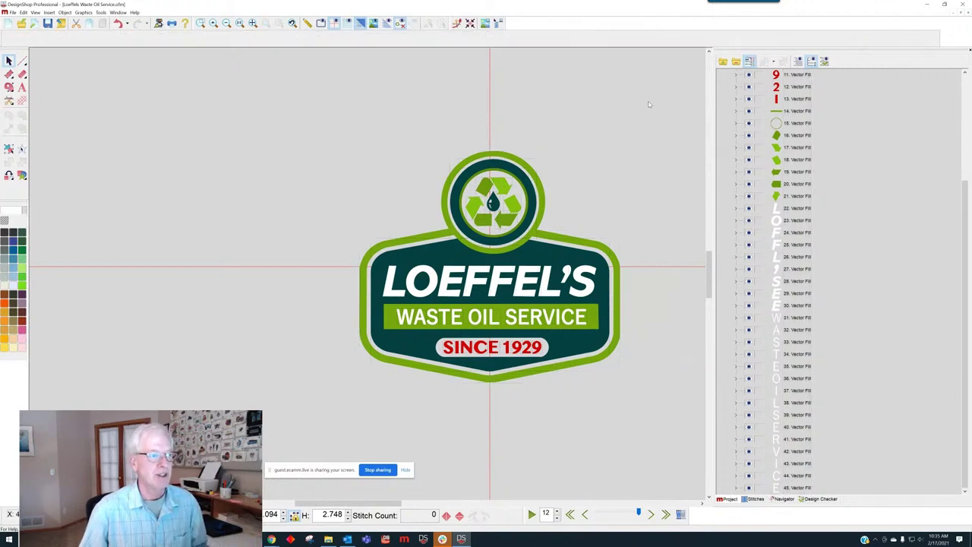
{"action": "left_click", "coordinate": [485, 24]}
{"action": "left_click", "coordinate": [820, 62]}
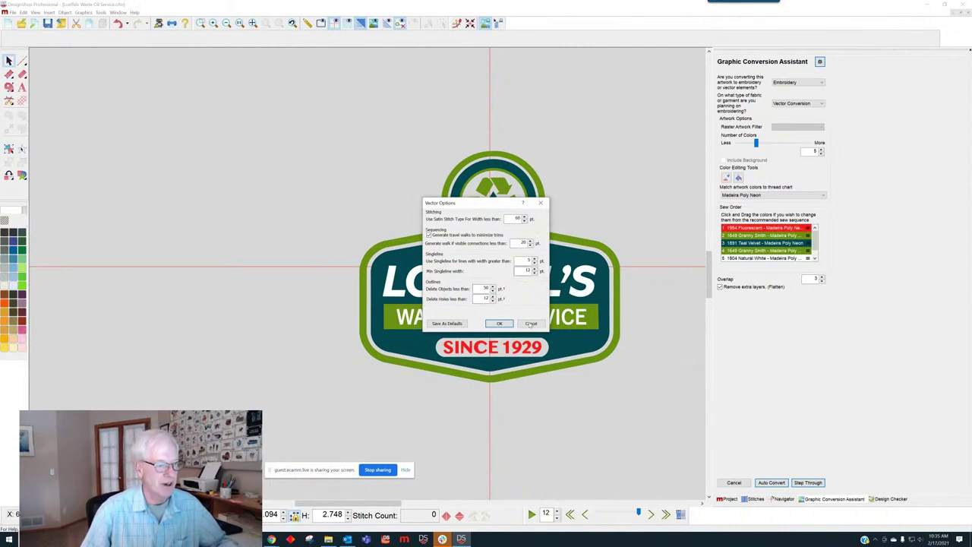
{"action": "left_click", "coordinate": [499, 324]}
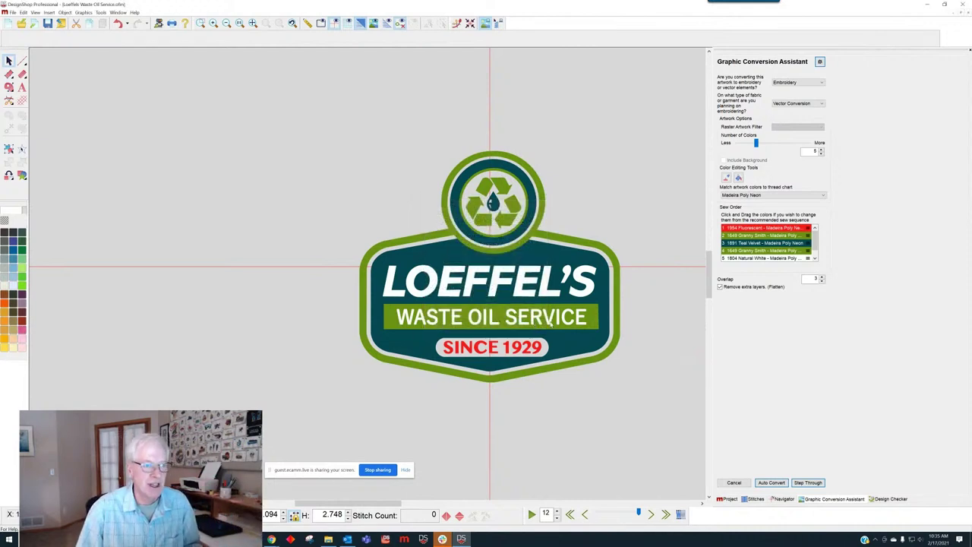
{"action": "left_click", "coordinate": [805, 483]}
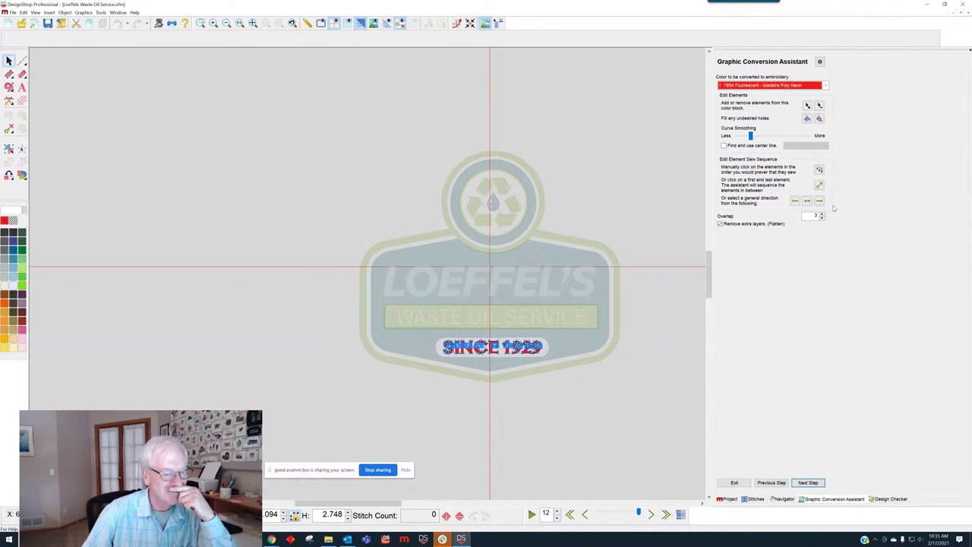
- Exit the Graphic Conversion Assistant and make the Vector List visible on the canvas
{"action": "left_click", "coordinate": [735, 483]}
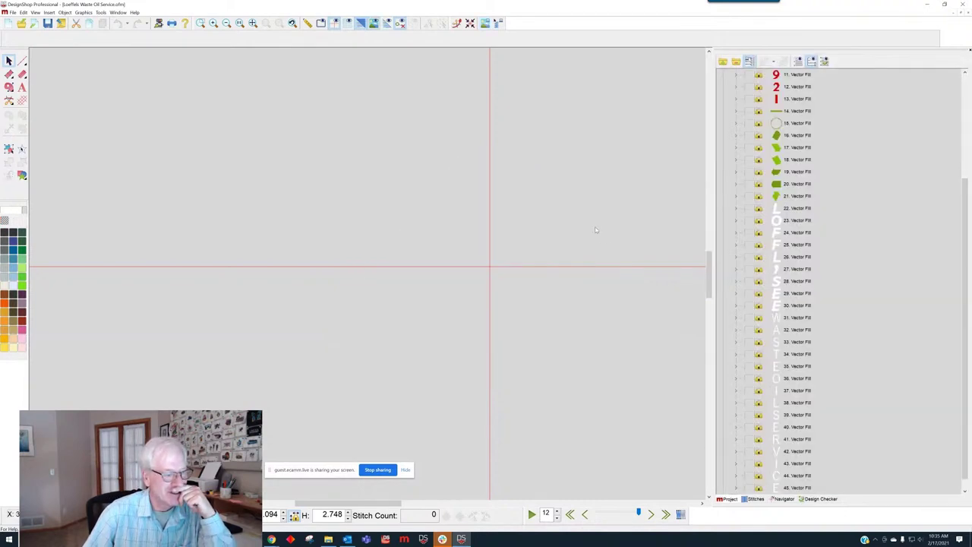
{"action": "scroll", "coordinate": [864, 152], "scroll_direction": "up", "scroll_amount": 5}
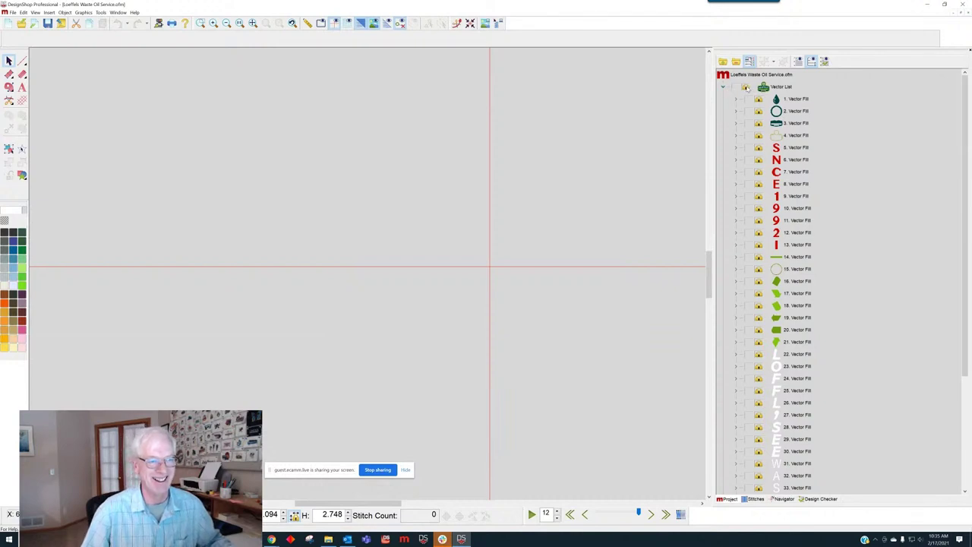
{"action": "left_click", "coordinate": [737, 88]}
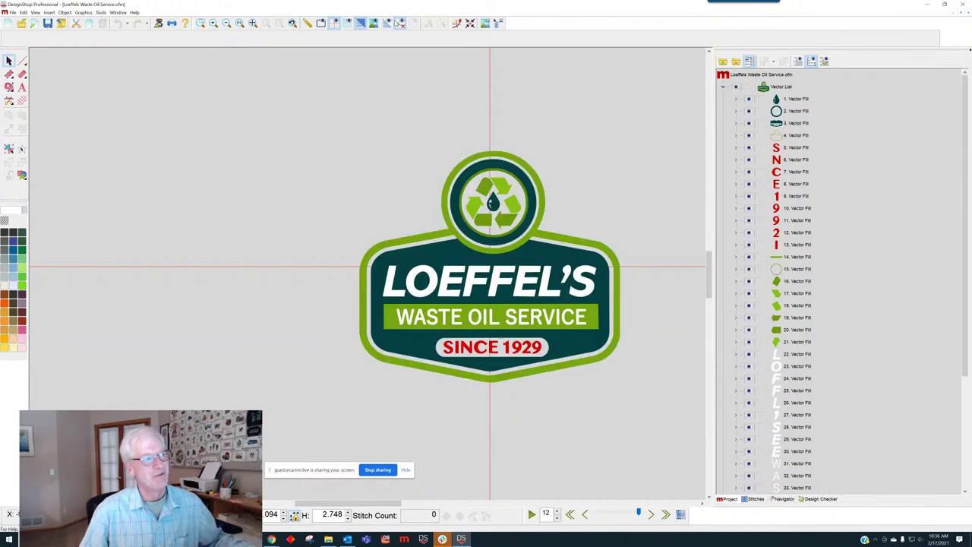
- Check the Window menu's open designs, then begin opening another design file
{"action": "left_click", "coordinate": [118, 12]}
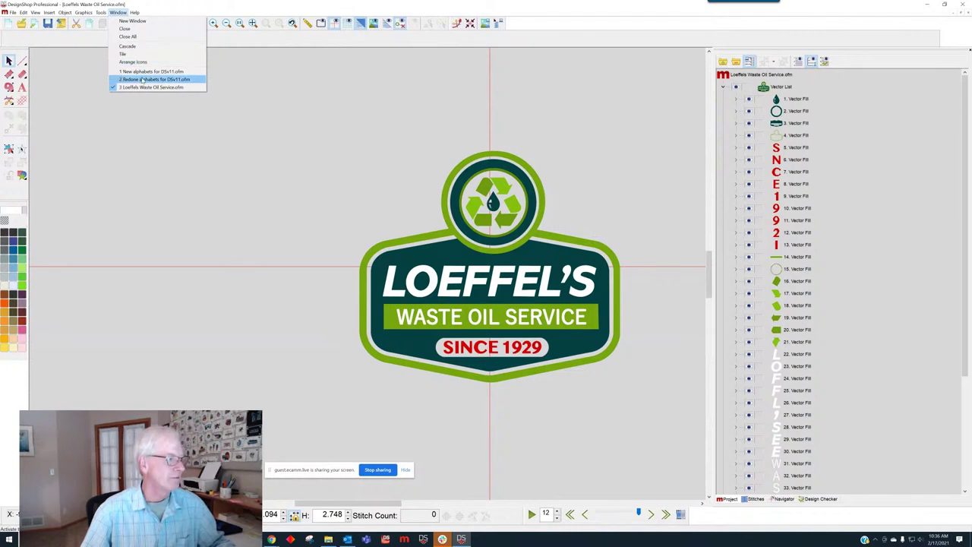
{"action": "left_click", "coordinate": [247, 95]}
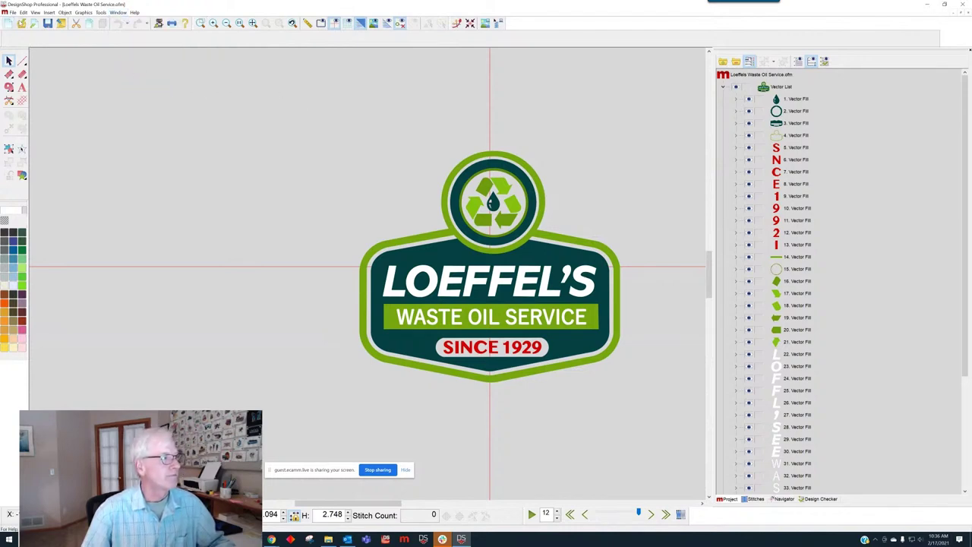
{"action": "left_click", "coordinate": [21, 24]}
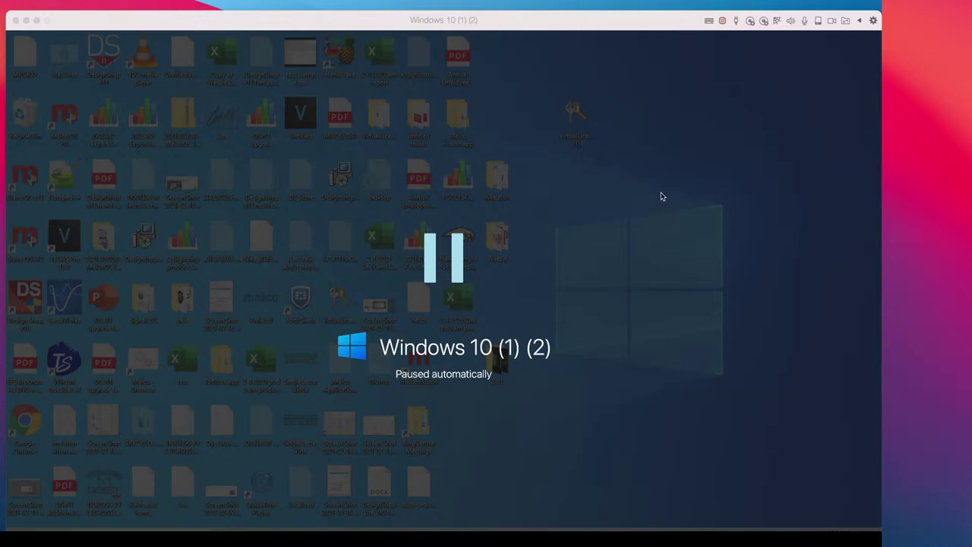
- Activate the paused Parallels Windows 10 VM window to resume DesignShop Professional
{"action": "left_click", "coordinate": [635, 333]}
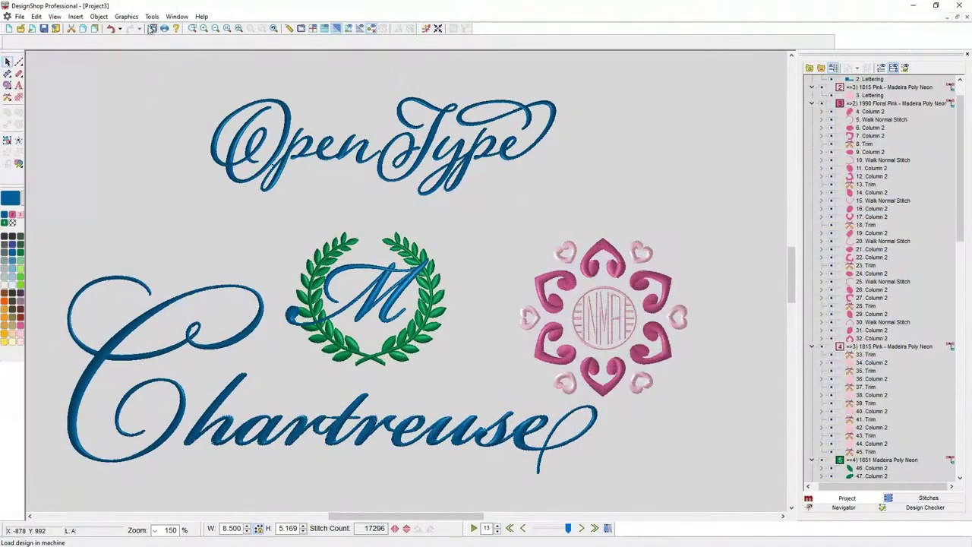
{"action": "left_click", "coordinate": [20, 16]}
{"action": "left_click", "coordinate": [20, 16]}
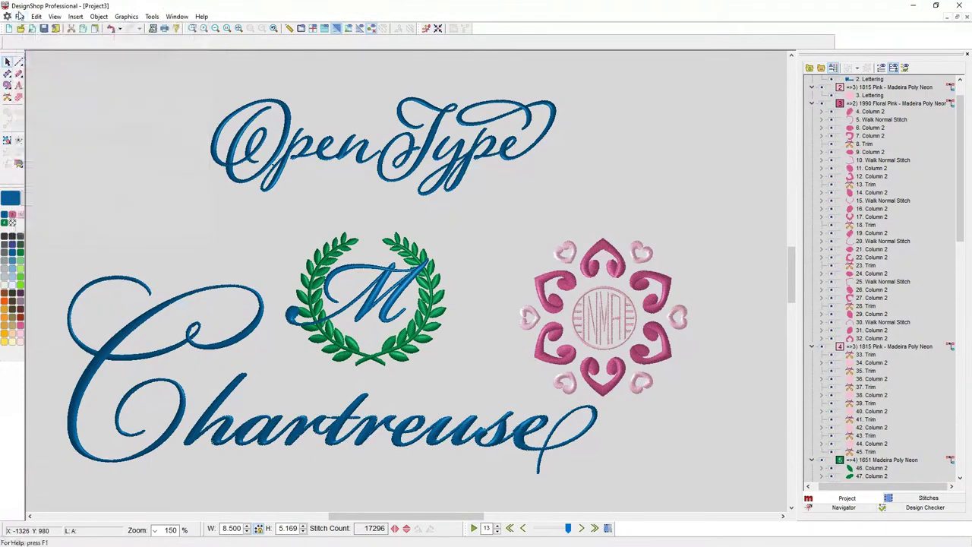